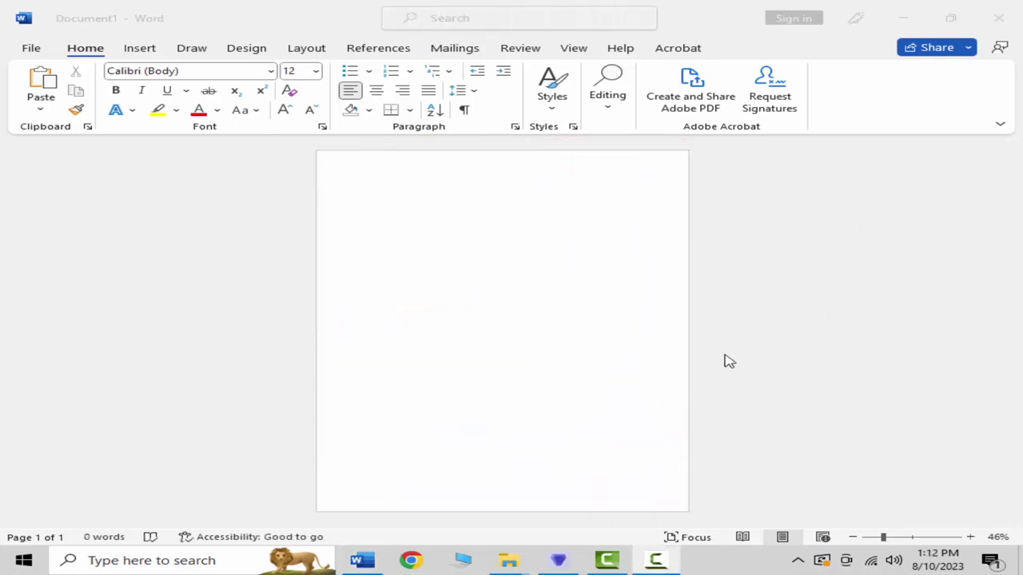
Set the page size to A4.
click(305, 51)
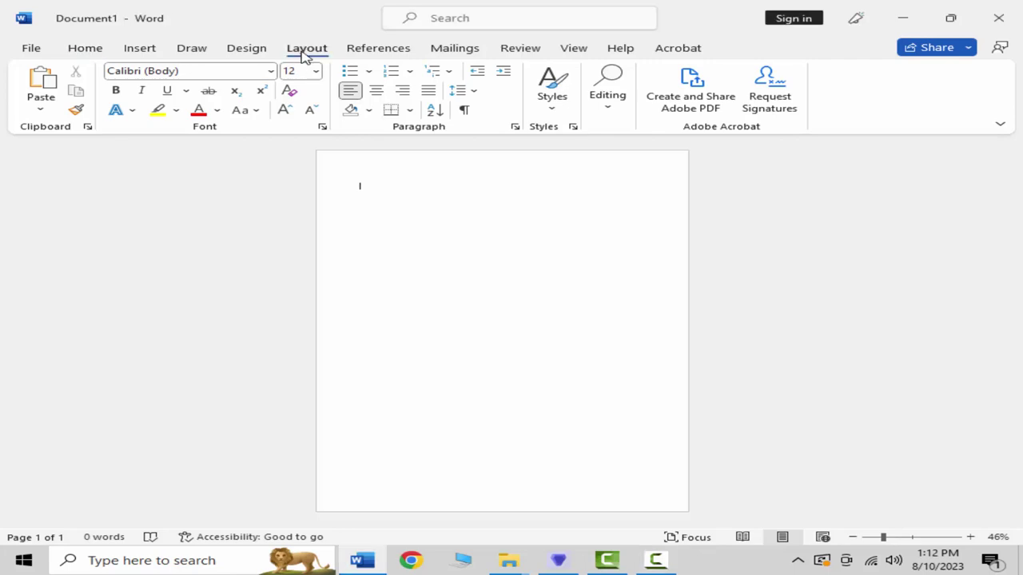
click(163, 88)
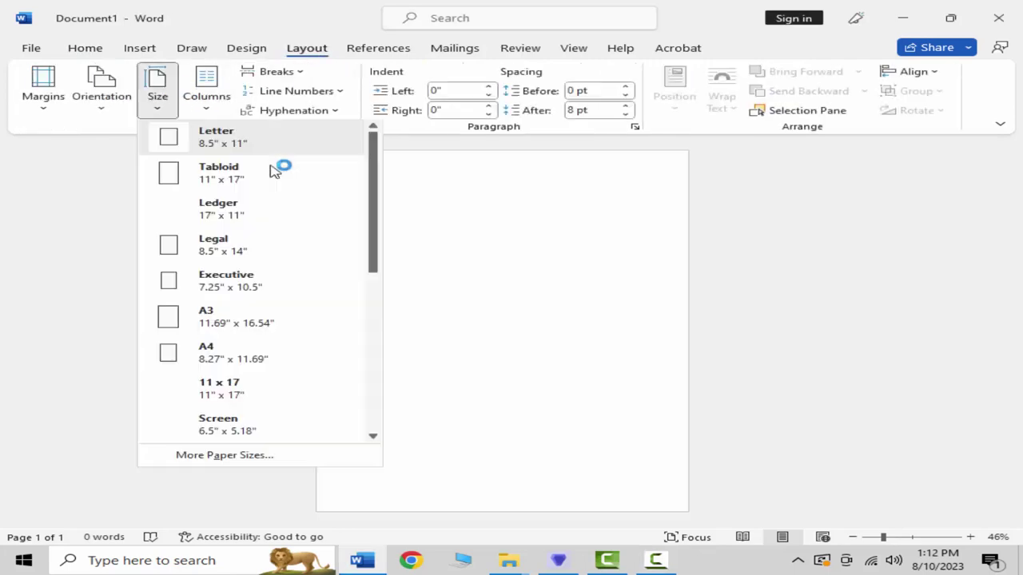
click(227, 359)
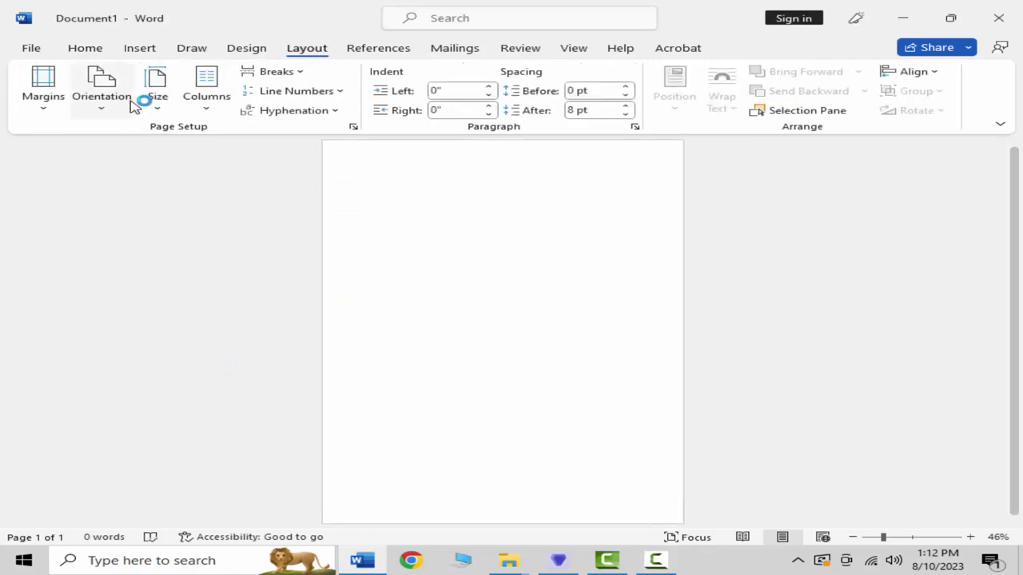
Draw a rectangle across the lower part of the page, aligned with the right edge.
click(138, 48)
click(222, 73)
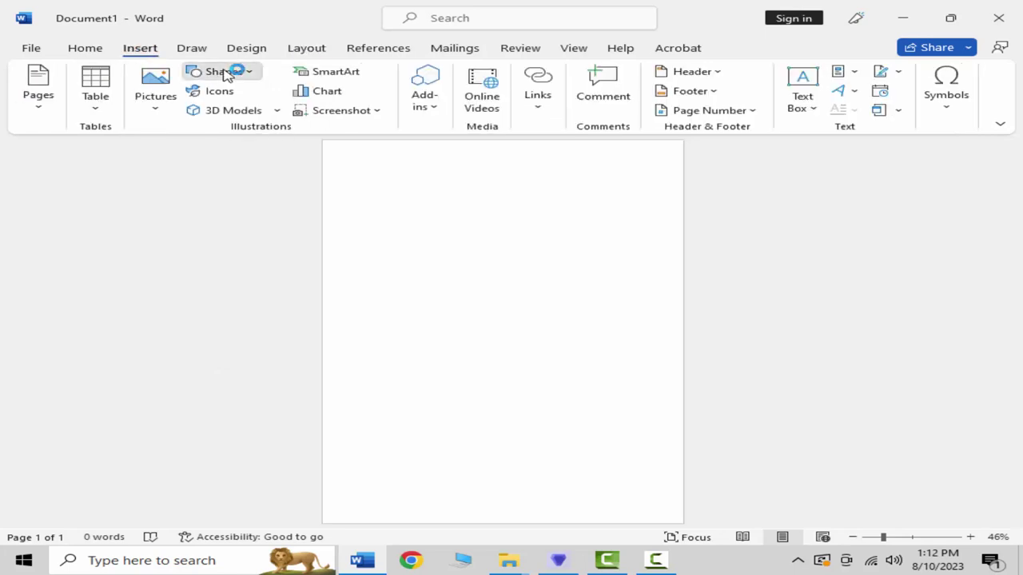
click(213, 112)
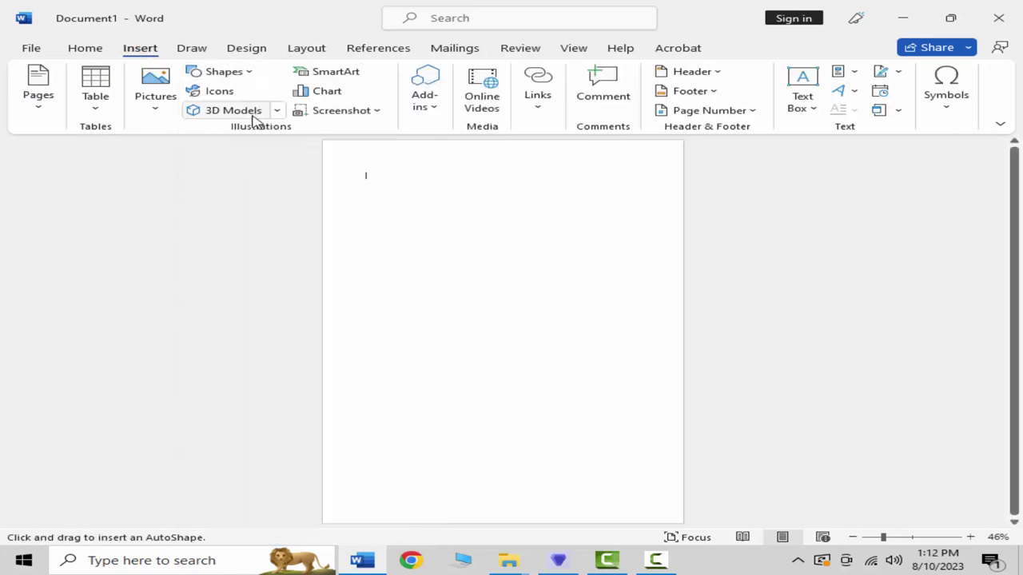
drag(324, 373, 721, 540)
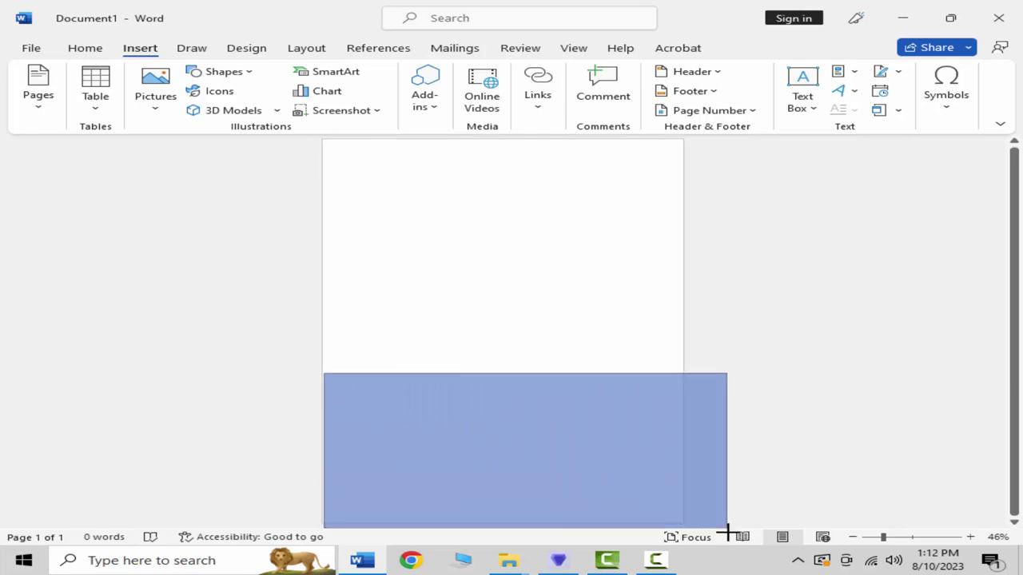
drag(569, 463, 533, 466)
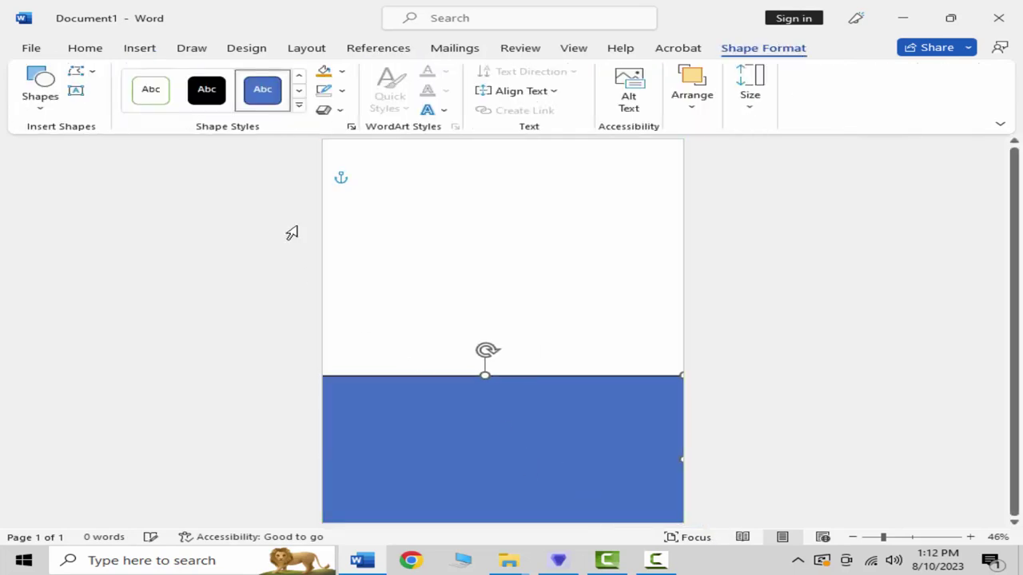
Fill the rectangle teal and adjust its top edge slightly.
click(342, 71)
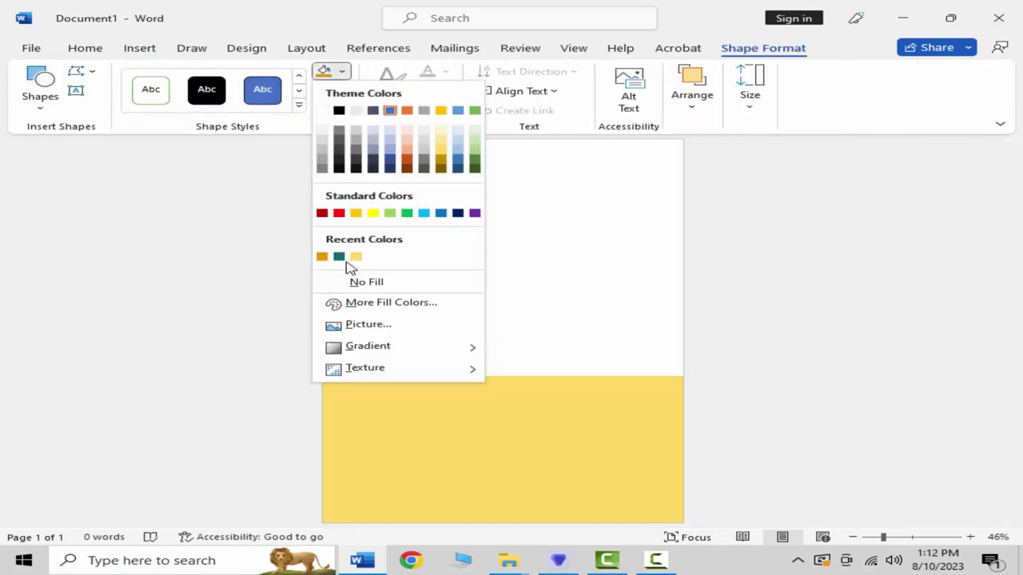
click(343, 257)
click(506, 307)
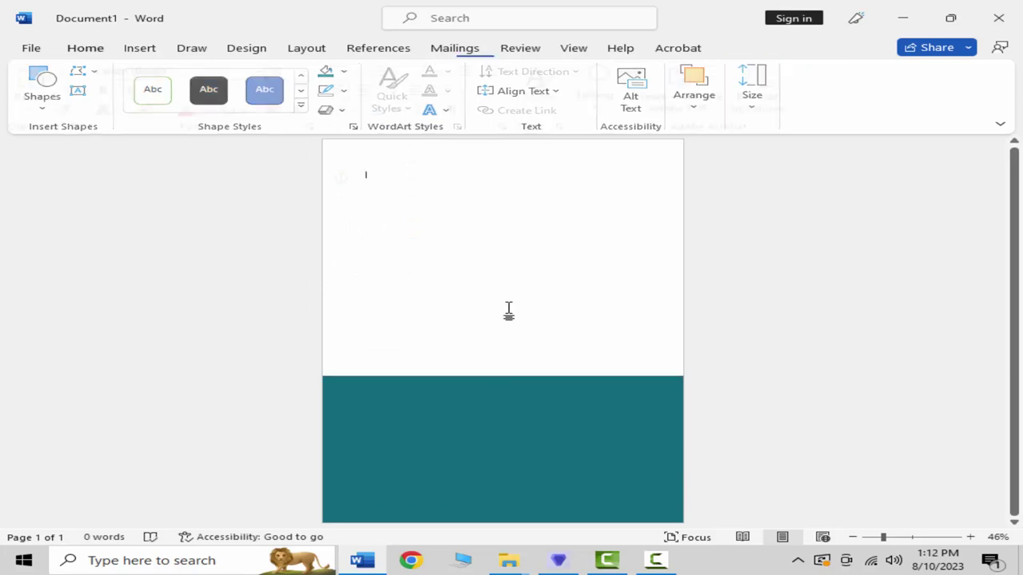
click(591, 441)
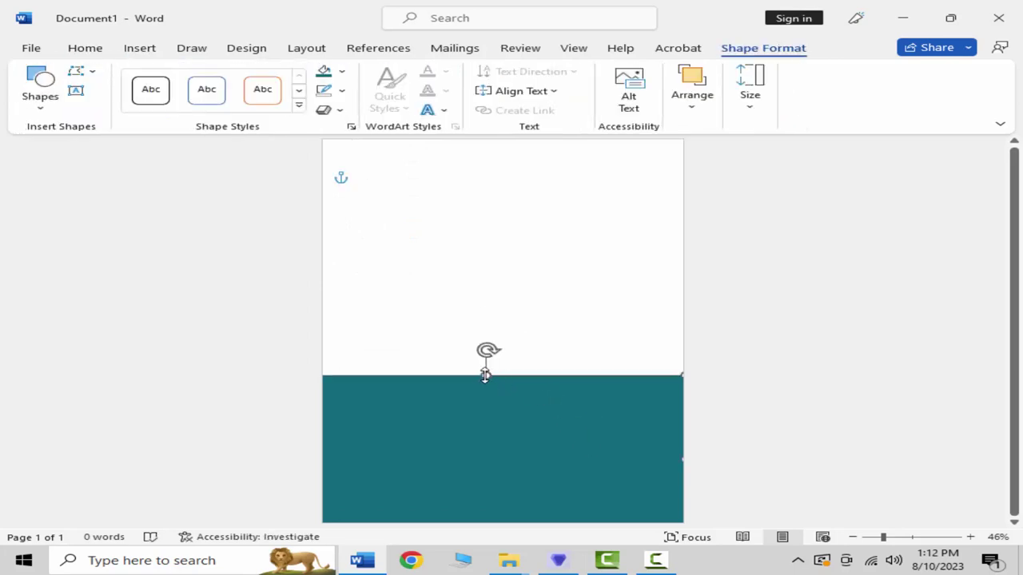
drag(485, 376, 485, 377)
click(517, 359)
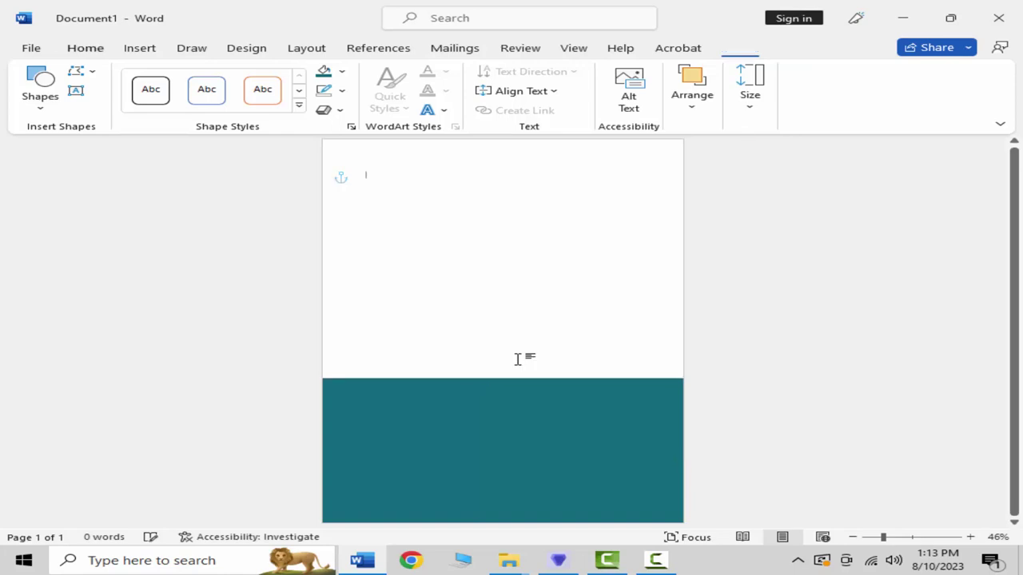
Draw a full-width rectangle along the bottom of the page and make it taller.
click(141, 49)
click(224, 73)
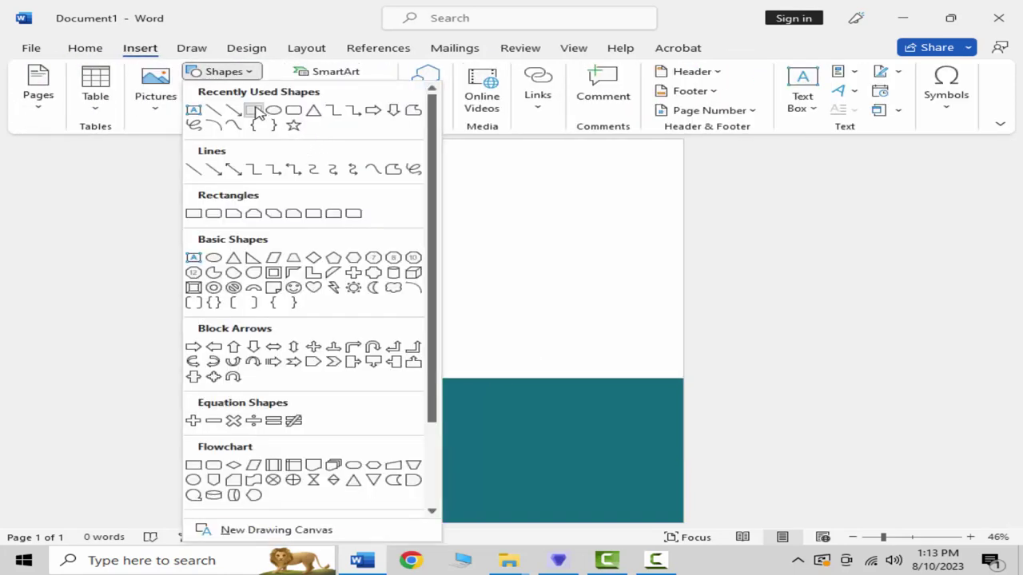
click(253, 111)
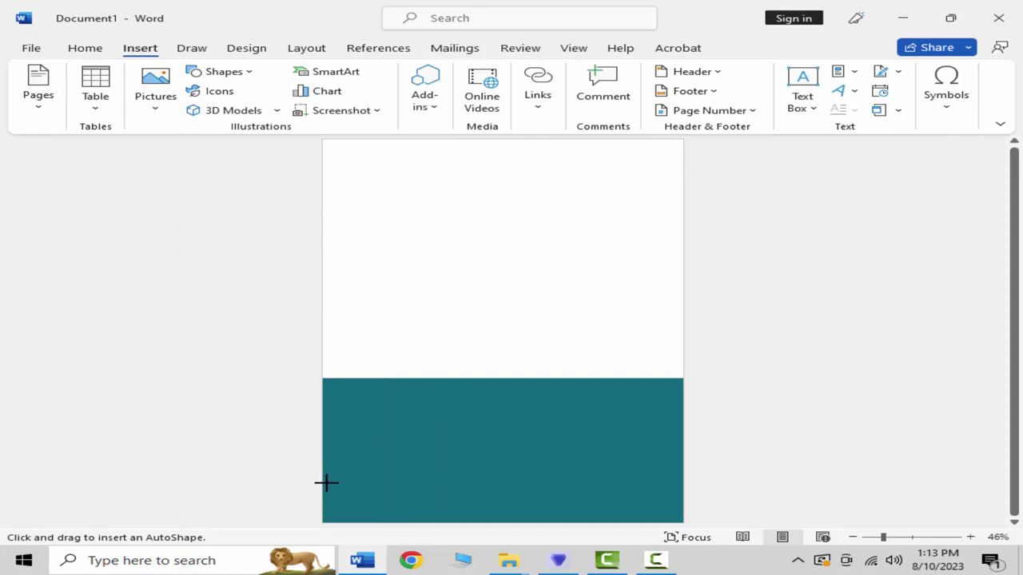
drag(321, 483, 730, 550)
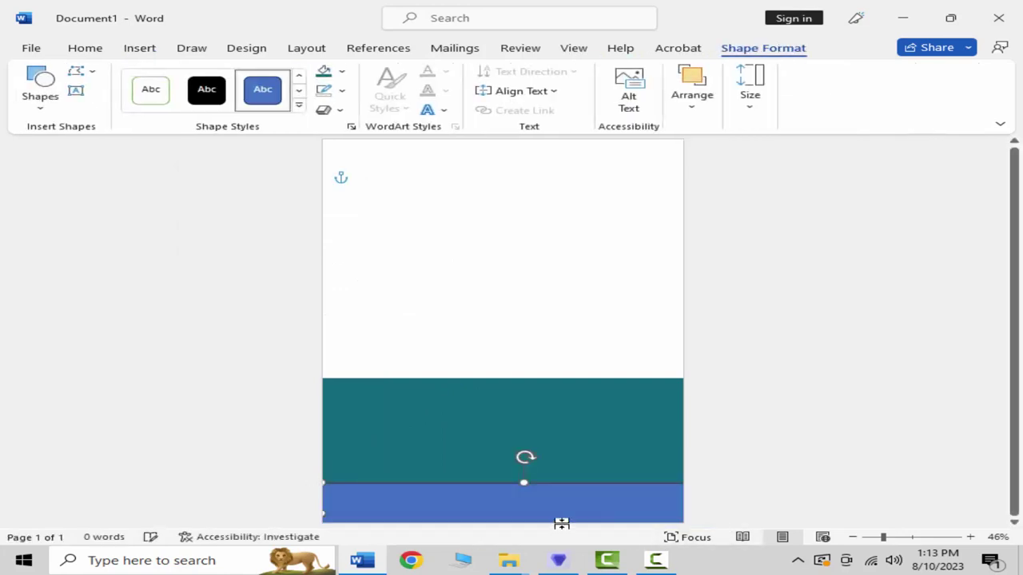
drag(525, 504, 511, 504)
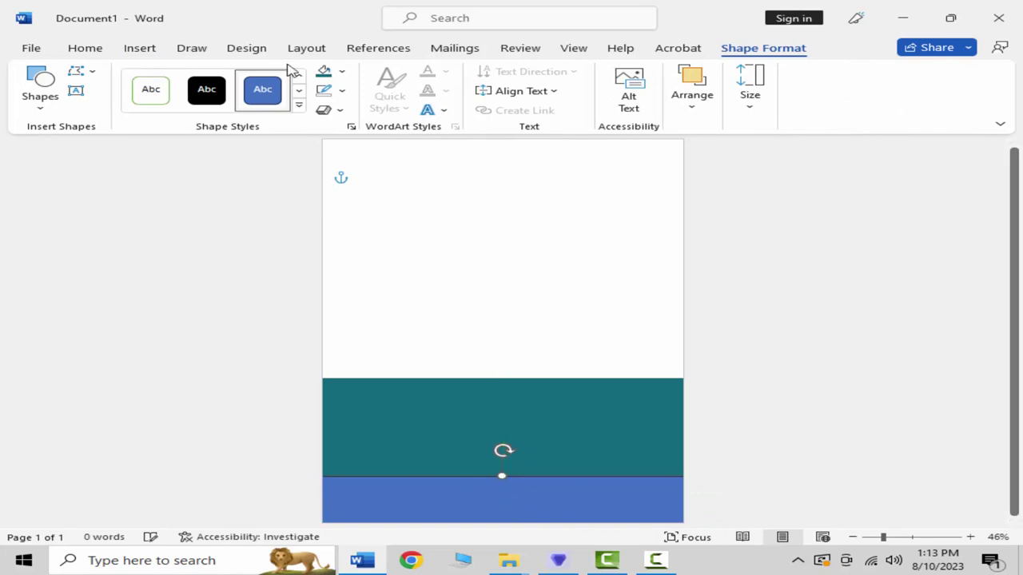
Fill the bottom band orange and nudge it slightly higher.
click(341, 76)
click(339, 257)
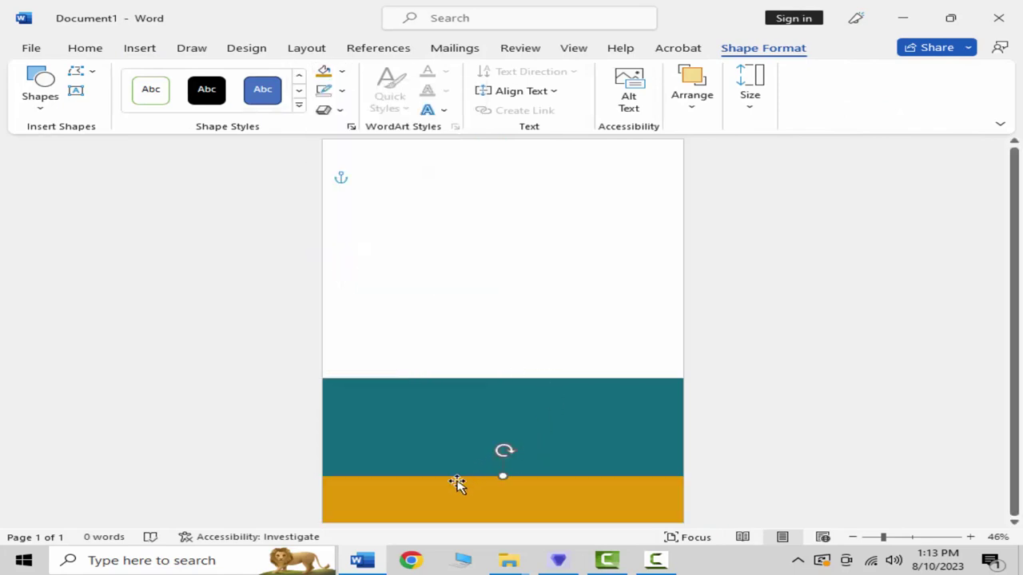
drag(442, 487, 441, 485)
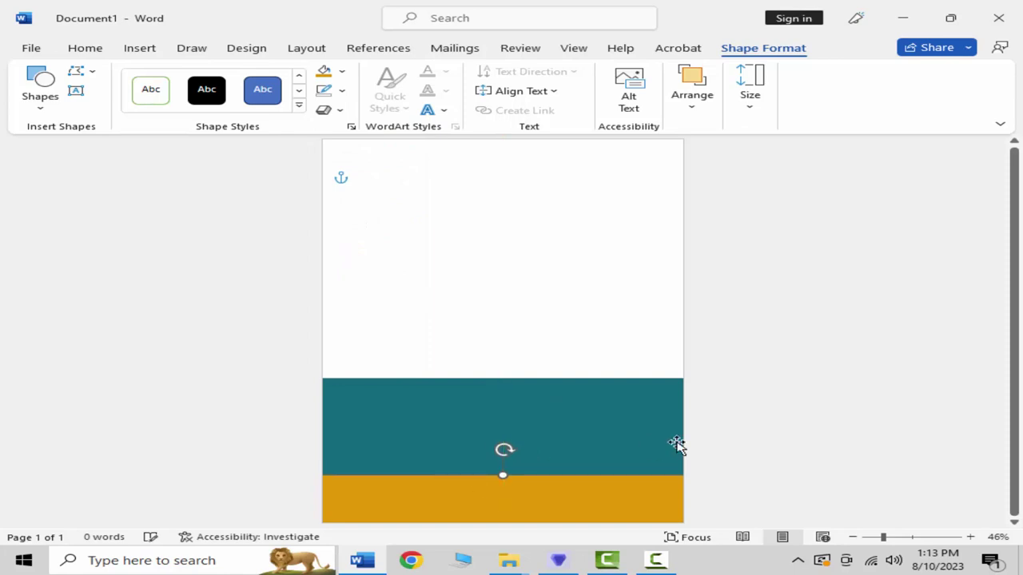
click(719, 433)
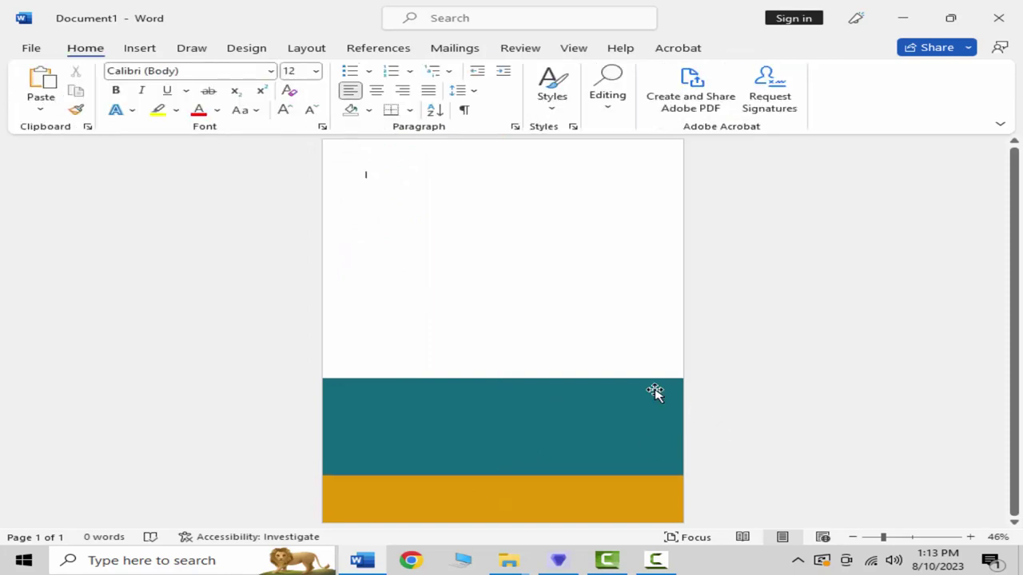
Draw an orange rectangle over the teal band's lower right.
click(140, 48)
click(224, 72)
click(253, 112)
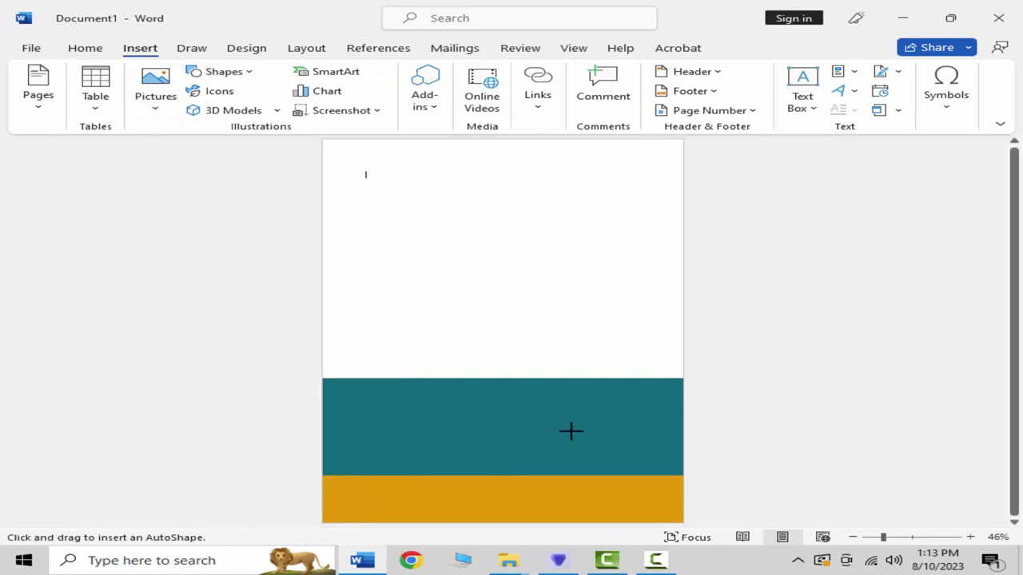
drag(549, 431, 695, 488)
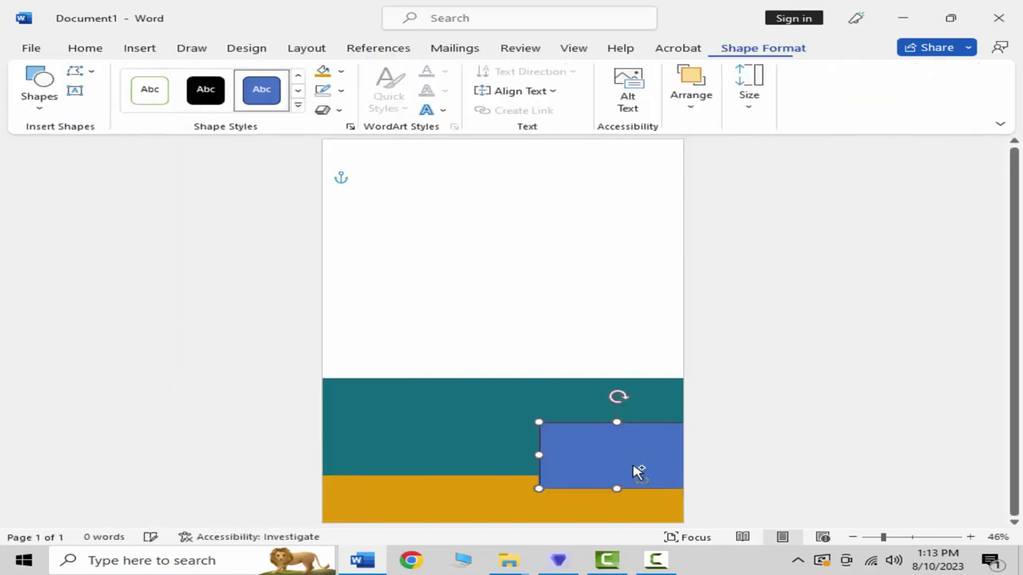
ctrl+scroll(615, 466, up, 2)
ctrl+scroll(616, 466, up, 1)
scroll(632, 456, down, 2)
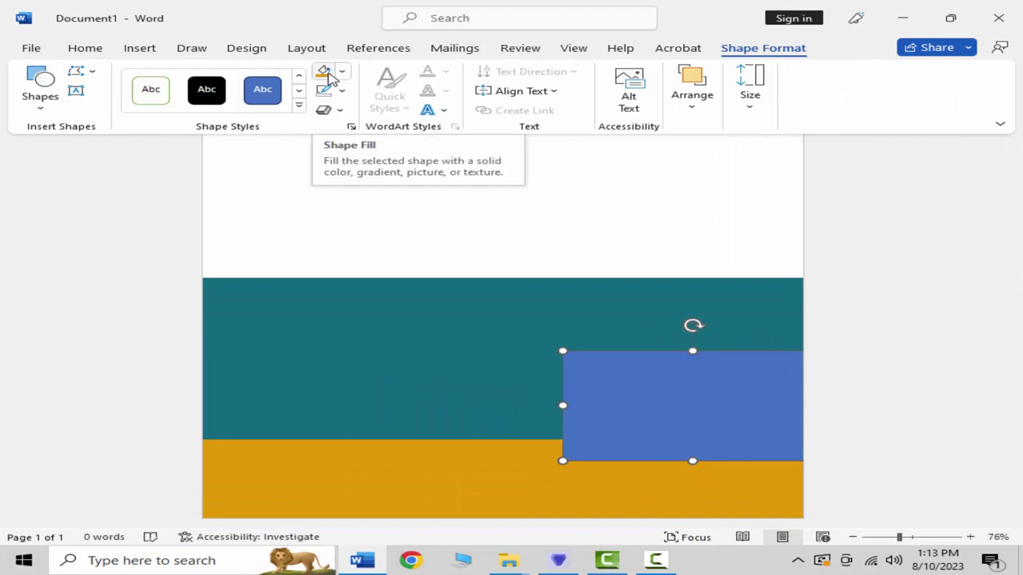
click(326, 74)
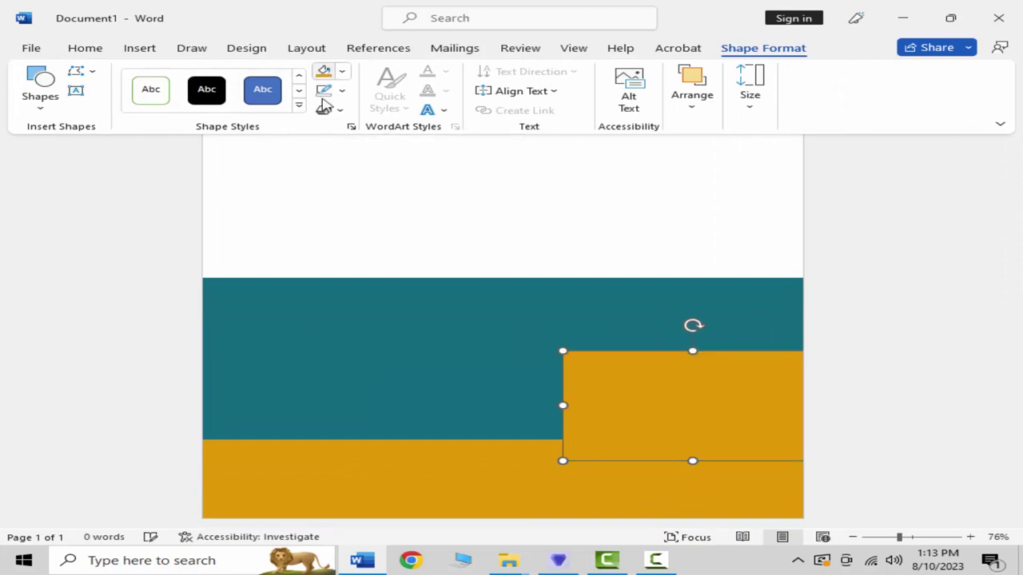
Edit the orange shape's points to pull its left side out into a smooth curved slope.
right_click(625, 383)
click(680, 288)
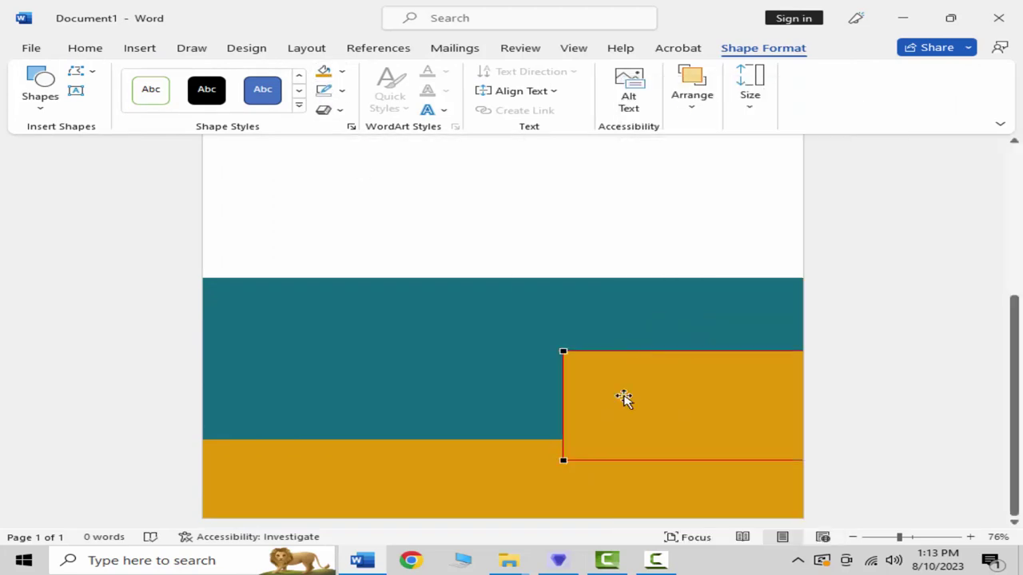
drag(565, 458, 465, 463)
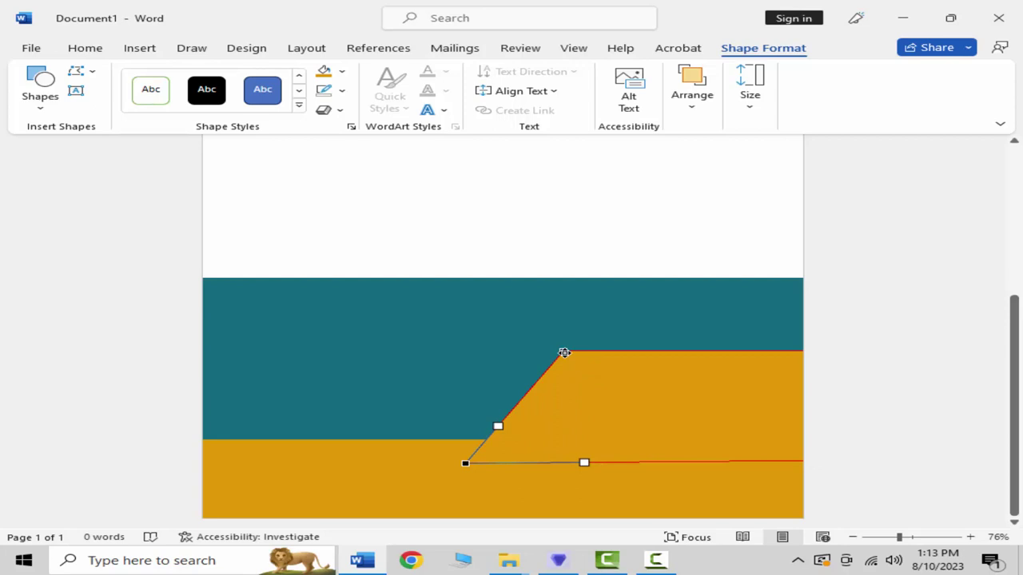
click(564, 352)
drag(530, 389, 480, 353)
click(605, 442)
drag(605, 441, 617, 451)
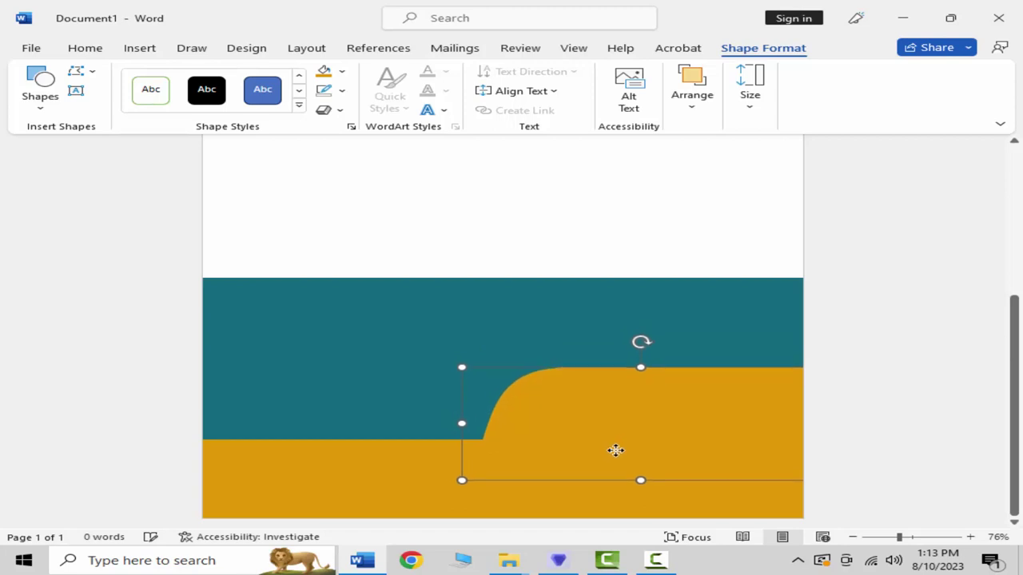
click(859, 437)
ctrl+scroll(692, 381, down, 2)
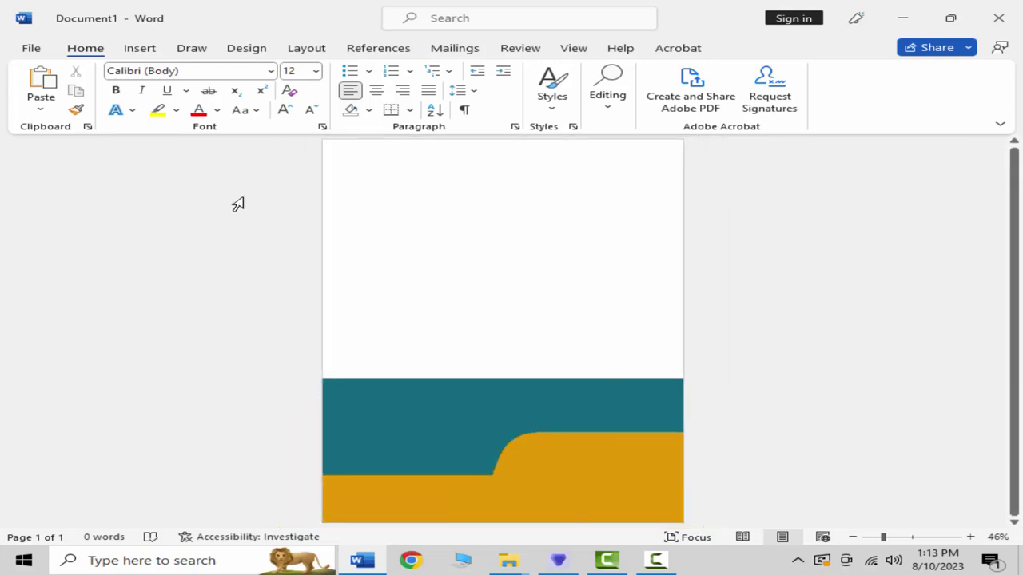
Draw a circle above the teal band and shift the orange wave slightly down-right.
click(142, 50)
click(220, 73)
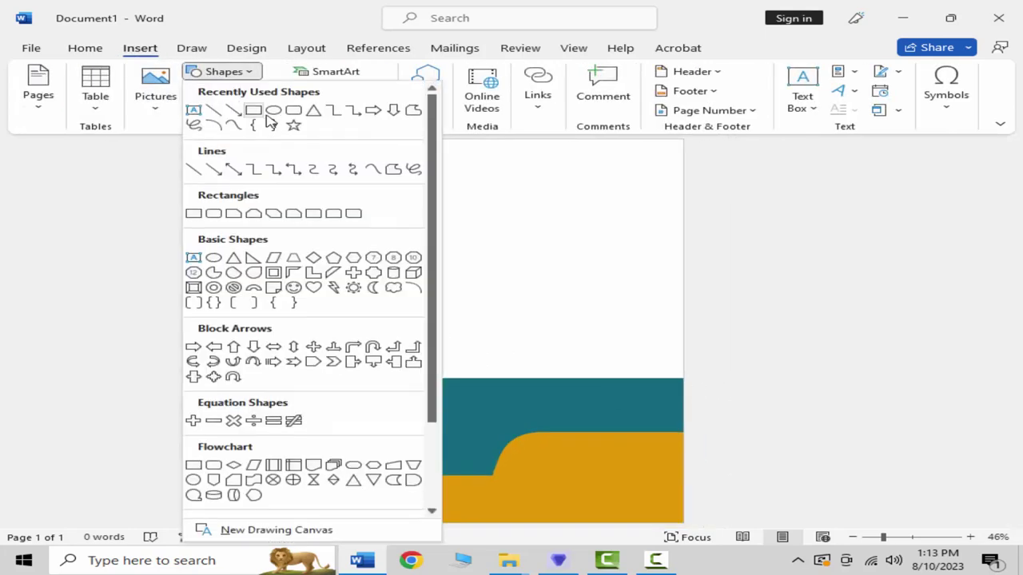
click(267, 116)
mouse_move(437, 334)
mouse_down()
mouse_move(540, 416)
mouse_move(581, 328)
mouse_up()
click(450, 420)
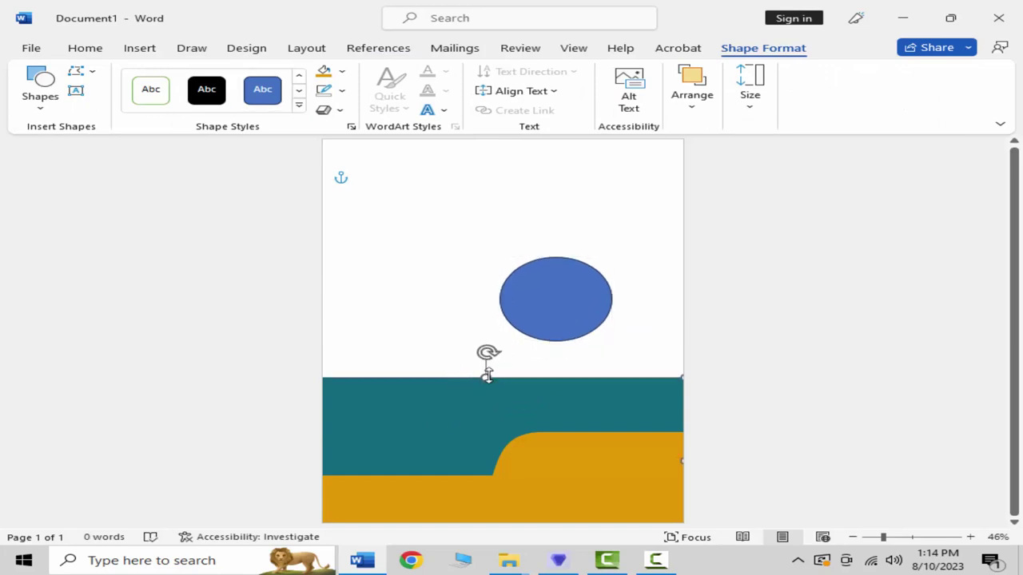
drag(582, 453, 585, 462)
Move the circle onto the teal band's top edge and fill it white.
click(555, 325)
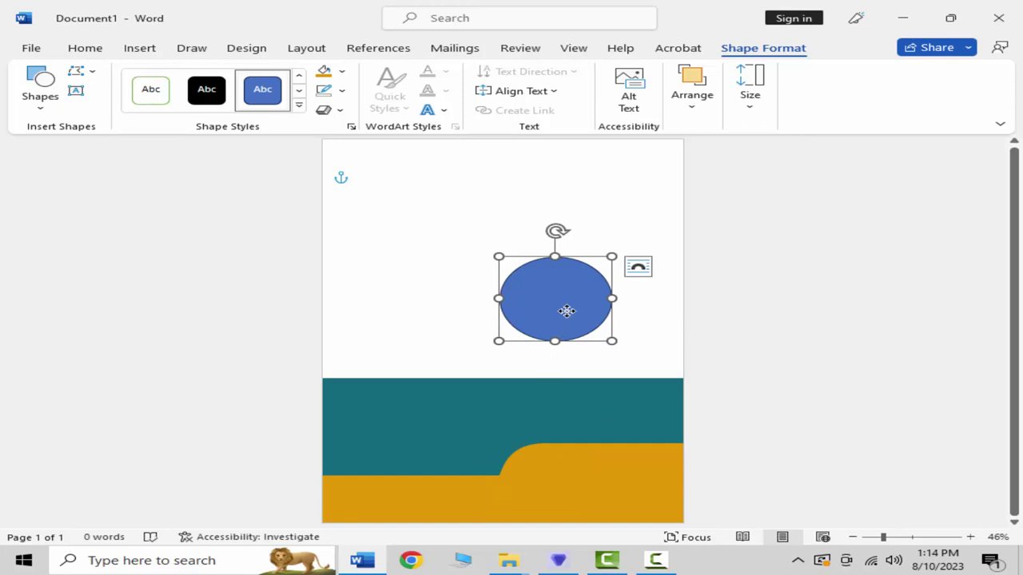
drag(564, 310, 599, 373)
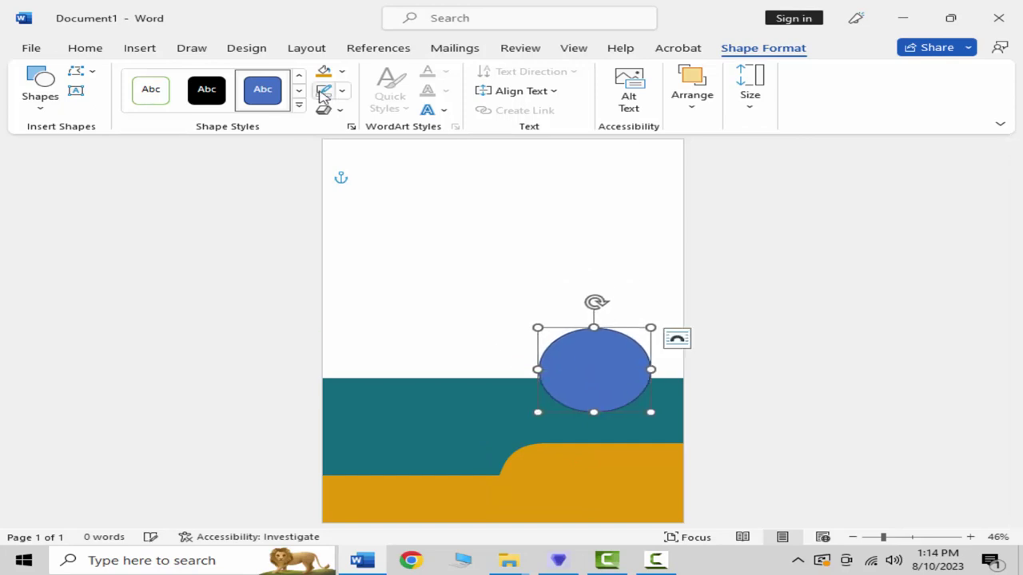
click(342, 72)
click(322, 110)
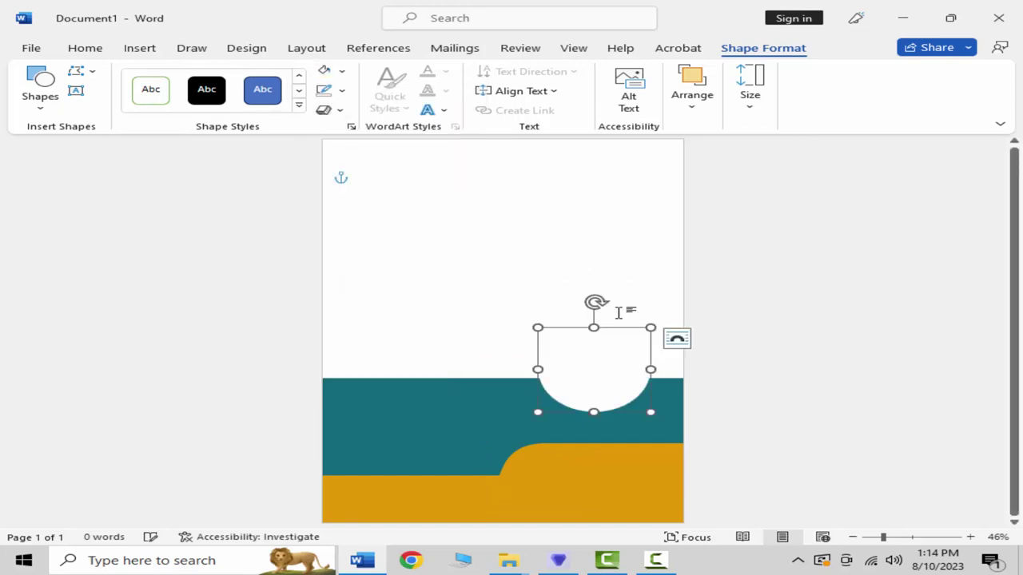
drag(590, 374, 599, 389)
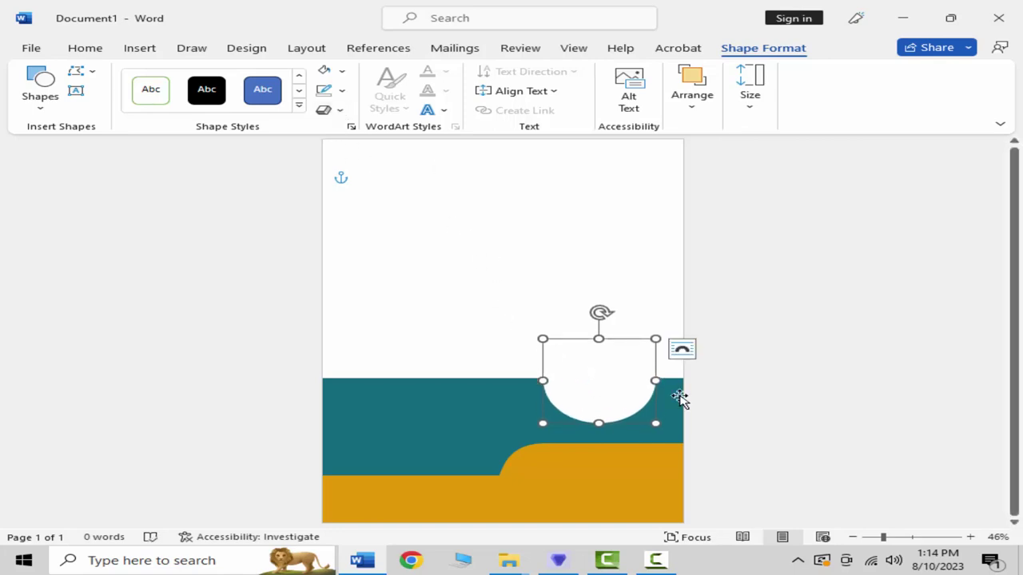
click(500, 257)
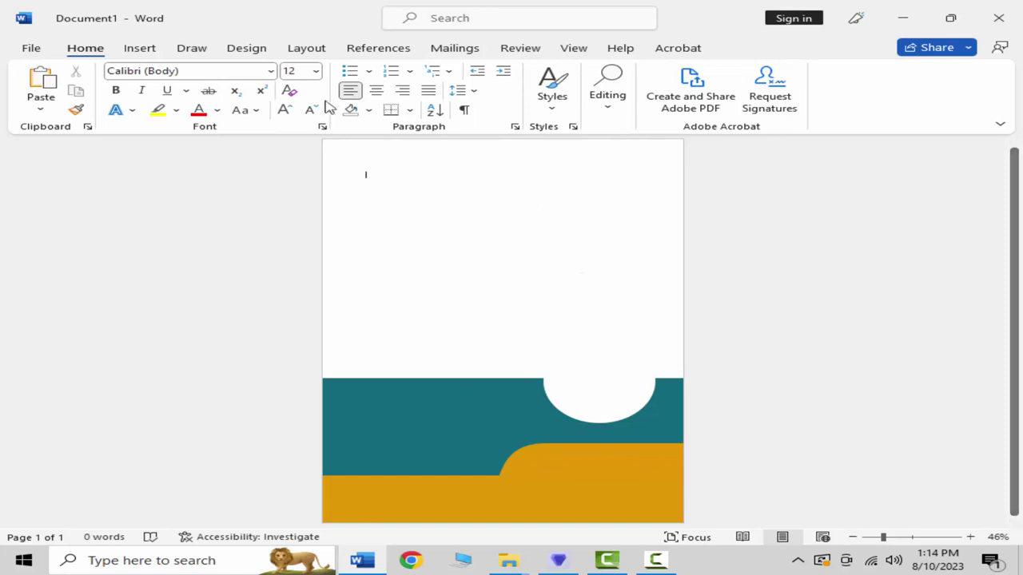
Draw a small circle above the white notch.
click(151, 49)
click(219, 72)
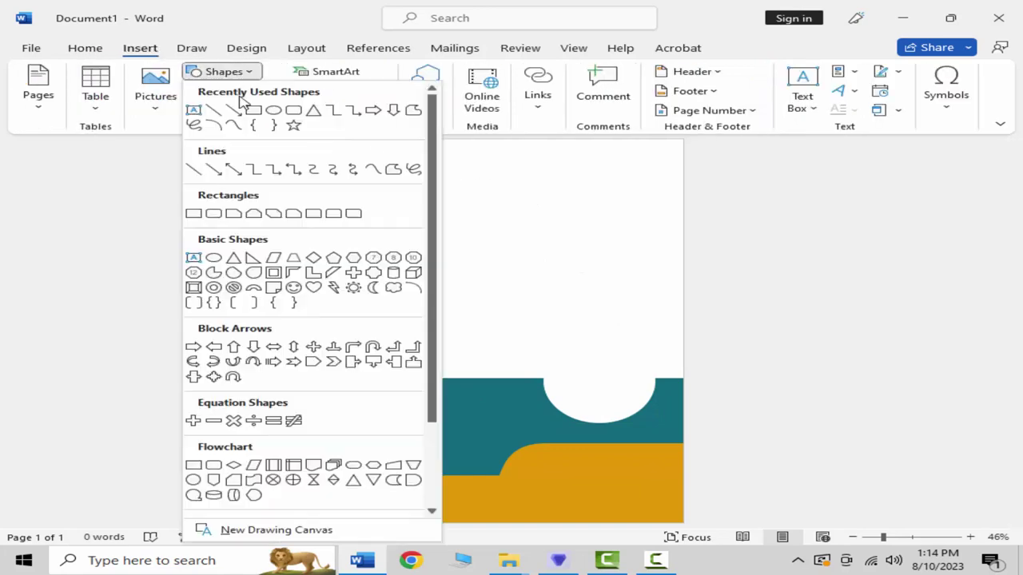
click(274, 108)
mouse_move(576, 330)
mouse_down()
mouse_move(662, 395)
mouse_move(611, 378)
mouse_move(610, 332)
mouse_up()
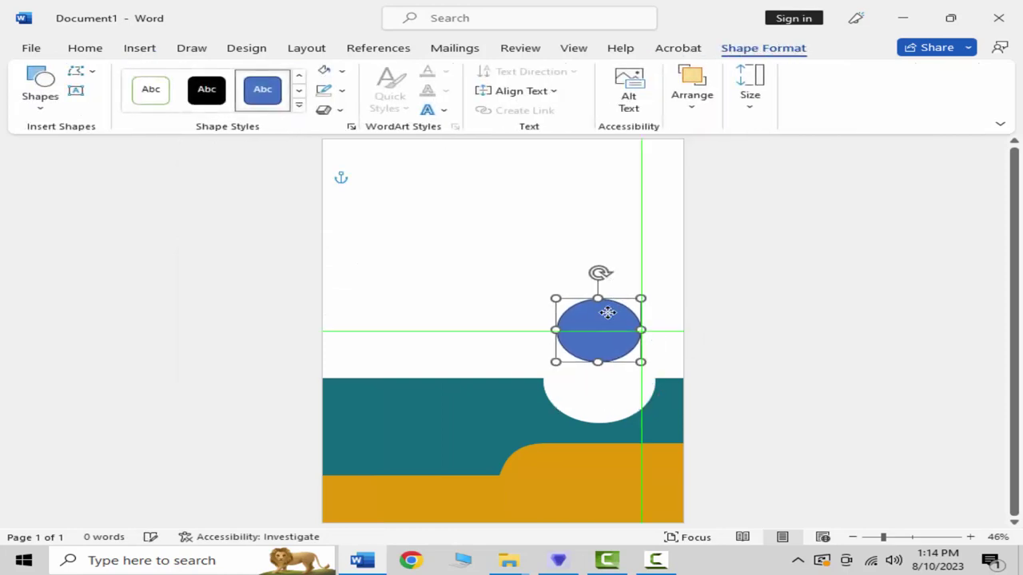
Fill the small circle with the recent gold colour and move it into the white notch.
click(606, 378)
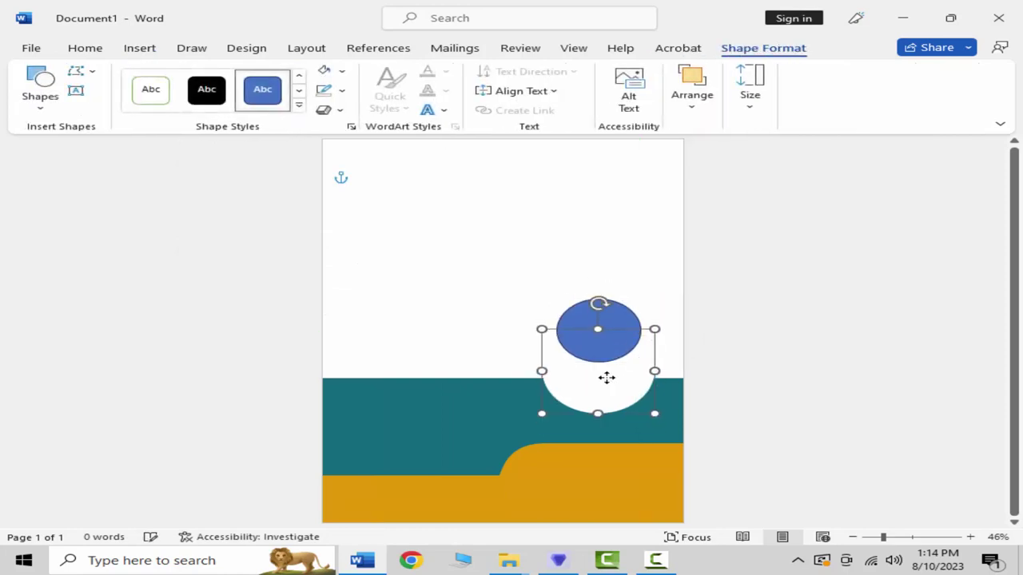
click(585, 319)
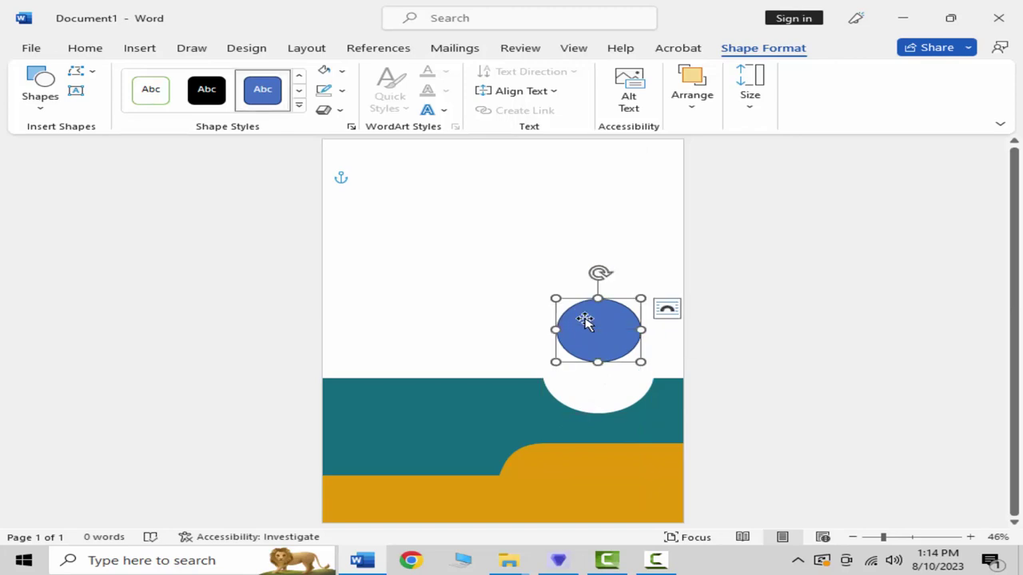
click(341, 71)
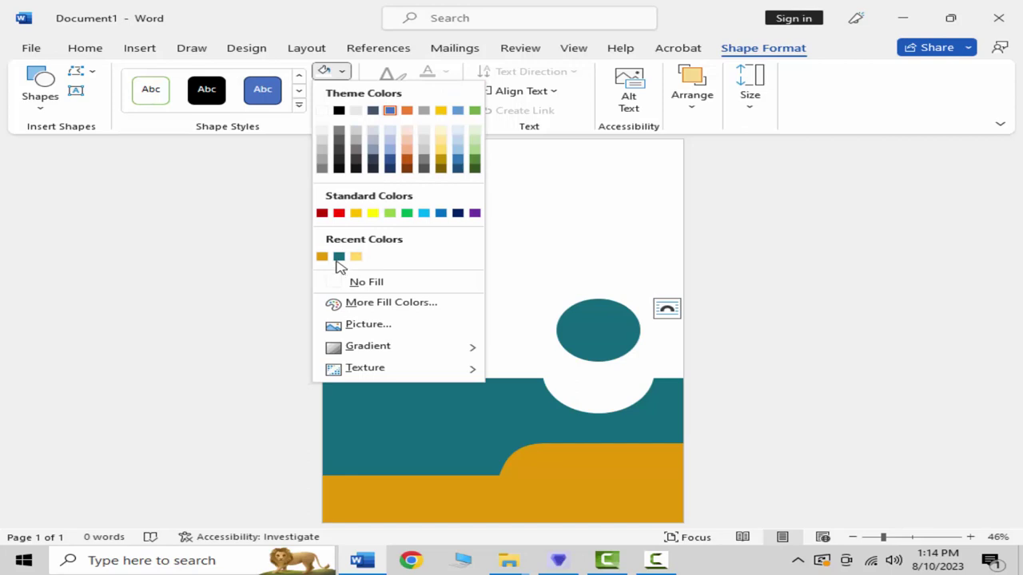
click(322, 258)
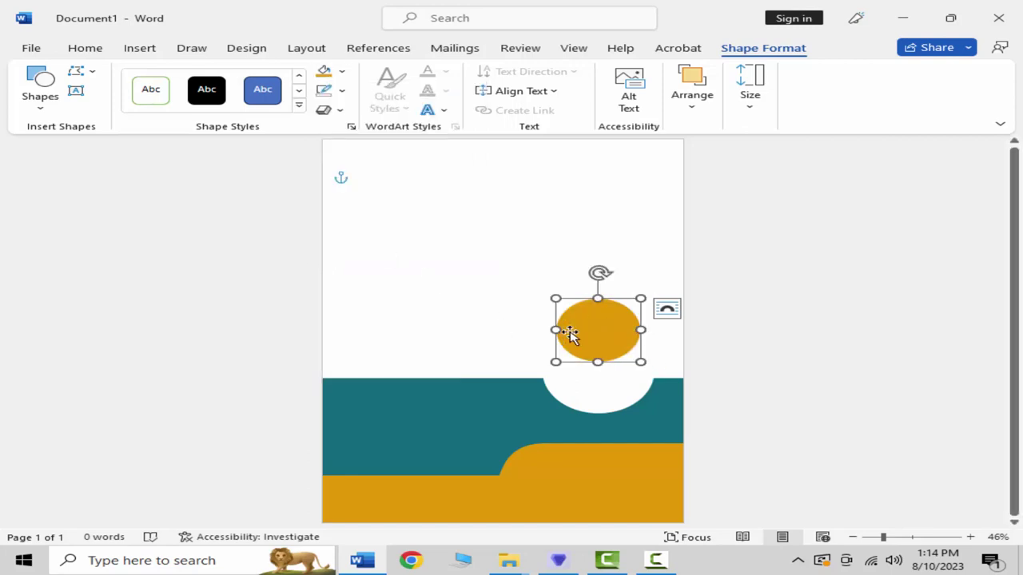
drag(599, 334, 611, 371)
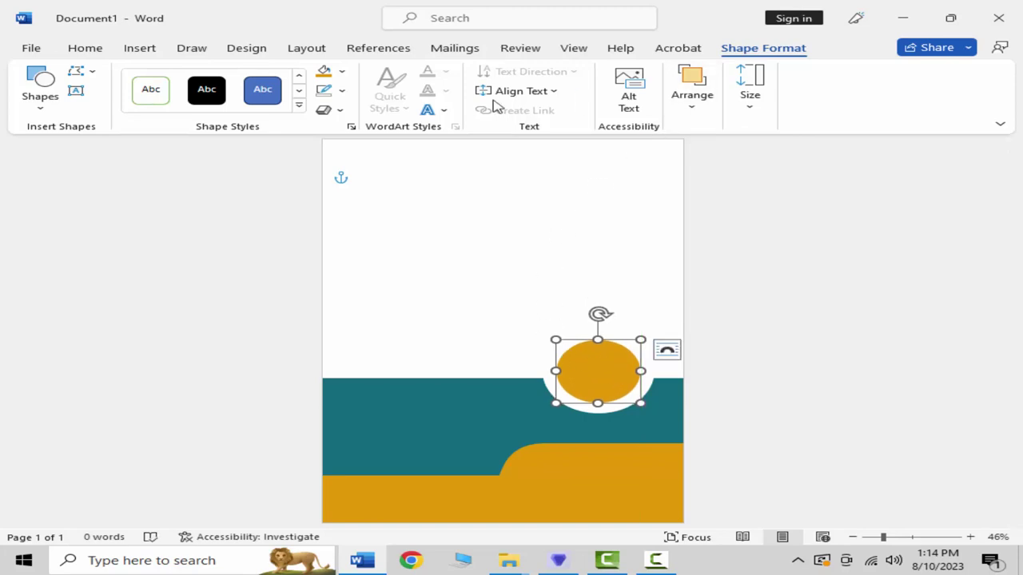
click(329, 111)
mouse_move(395, 216)
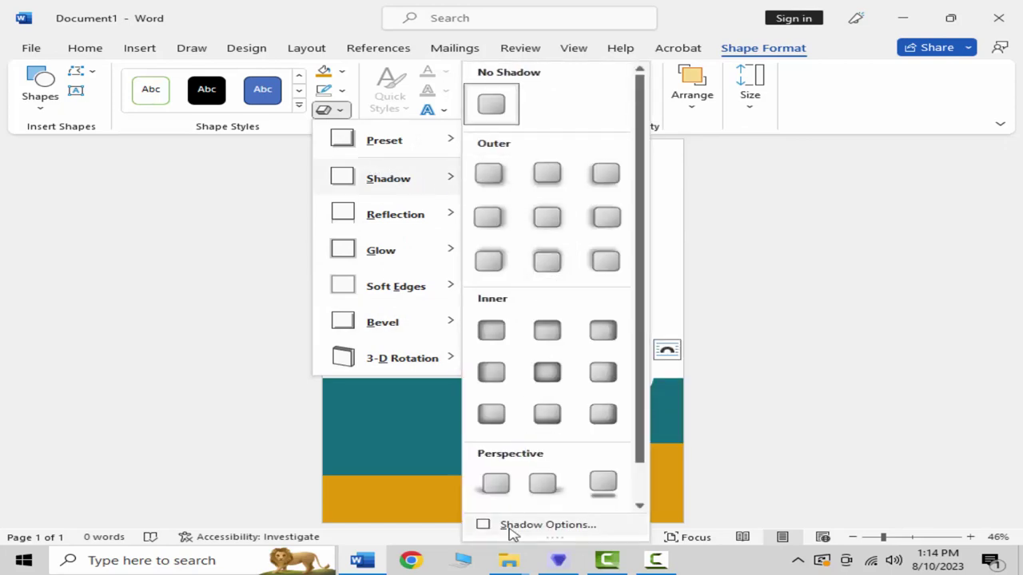
Turn on a shadow for the gold circle, set its transparency and 16 pt blur, then close the pane.
click(654, 408)
click(635, 336)
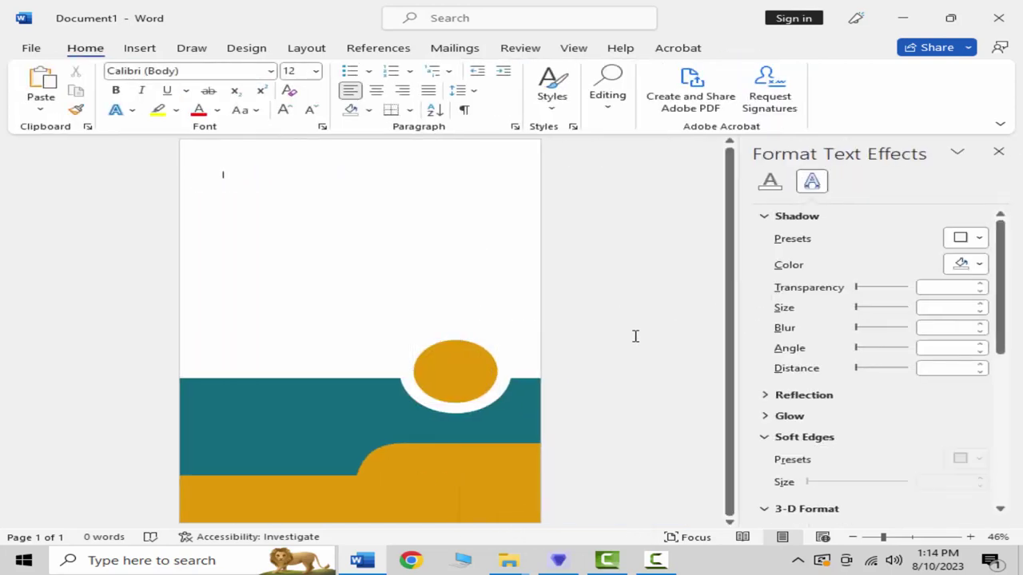
click(476, 383)
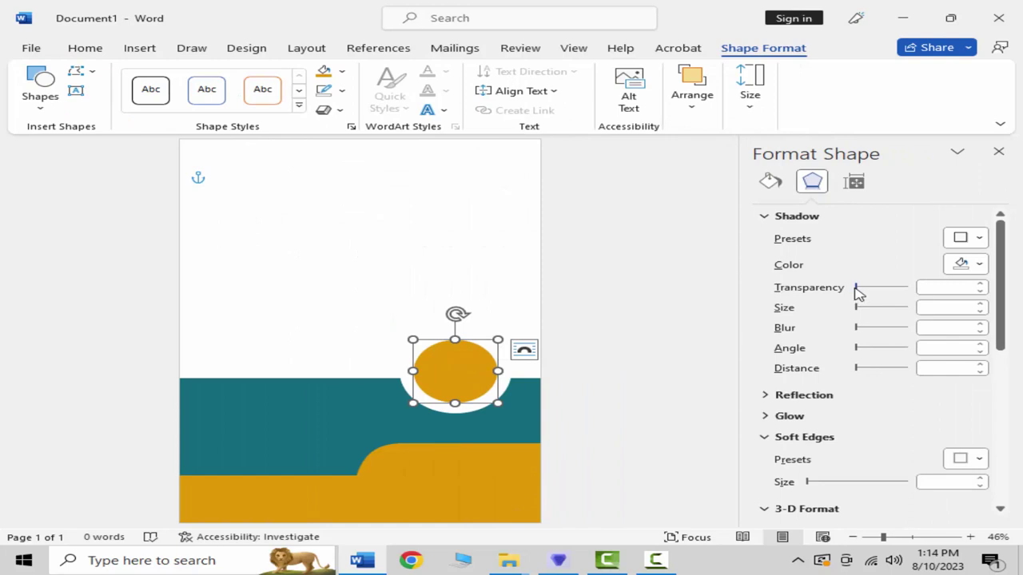
drag(856, 289, 859, 288)
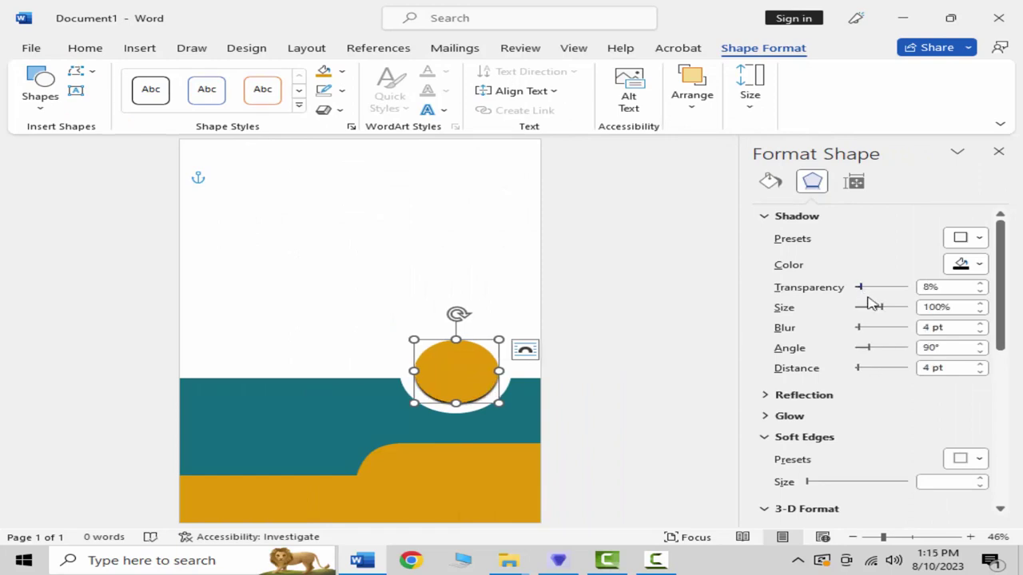
drag(857, 328, 864, 329)
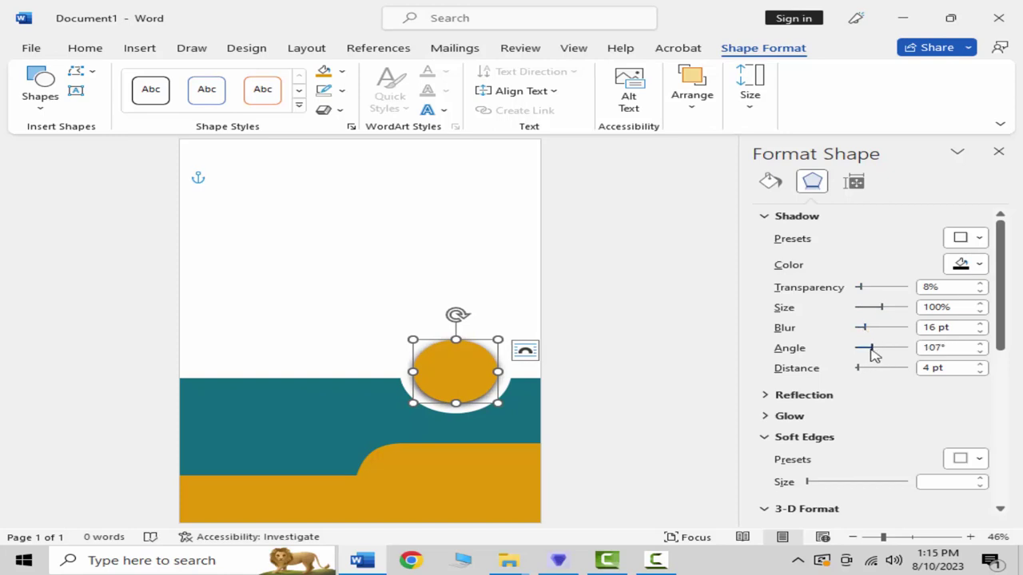
click(712, 346)
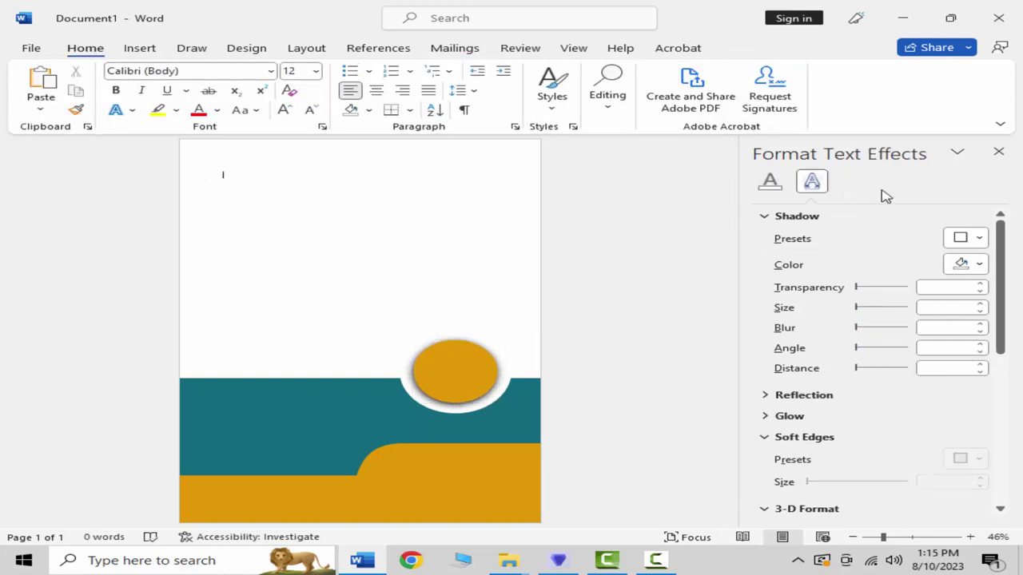
click(999, 152)
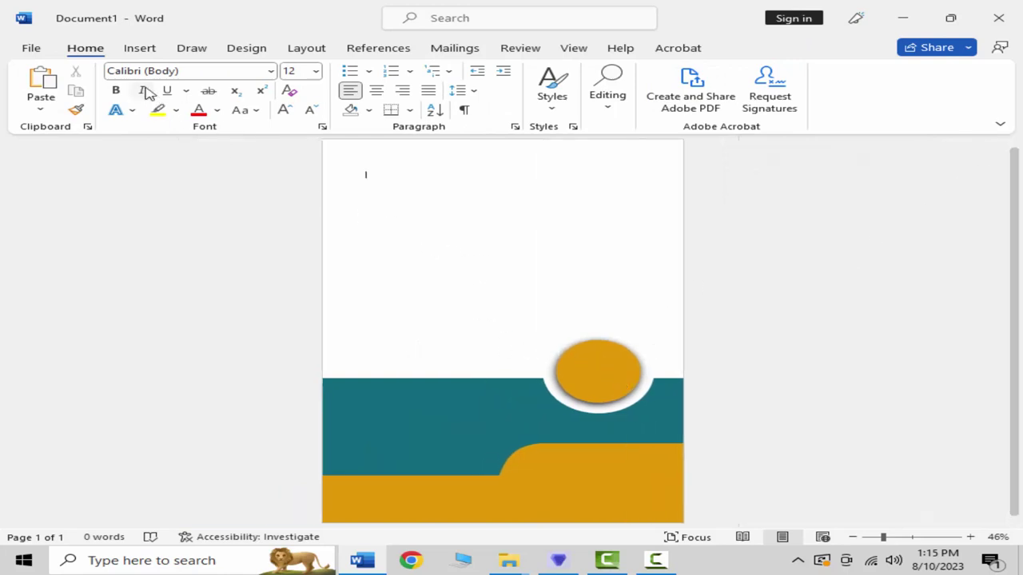
Draw a large circle and drag it into the page's top-right corner, running off the edges.
click(137, 51)
click(222, 73)
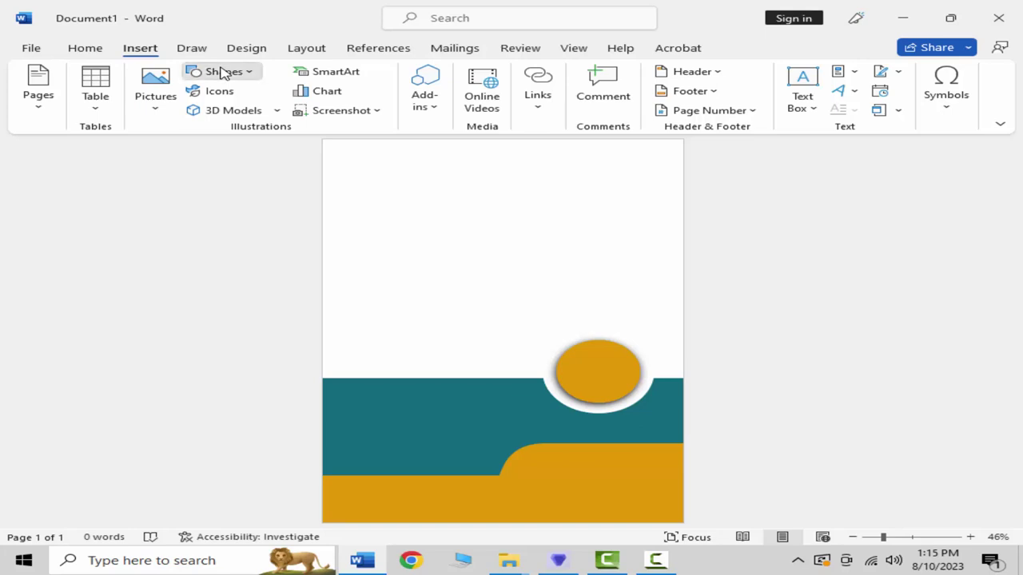
click(276, 115)
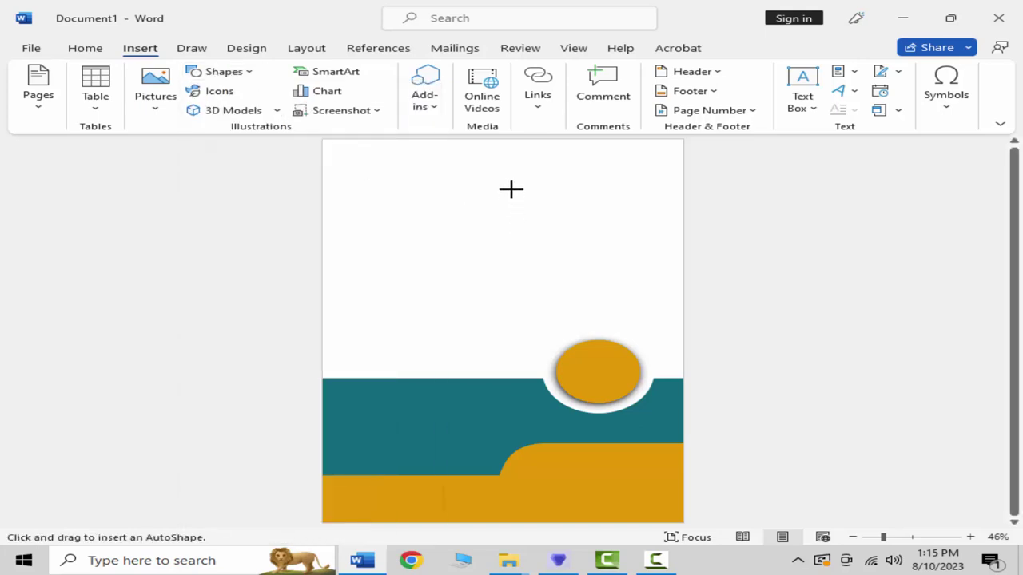
drag(488, 182, 719, 395)
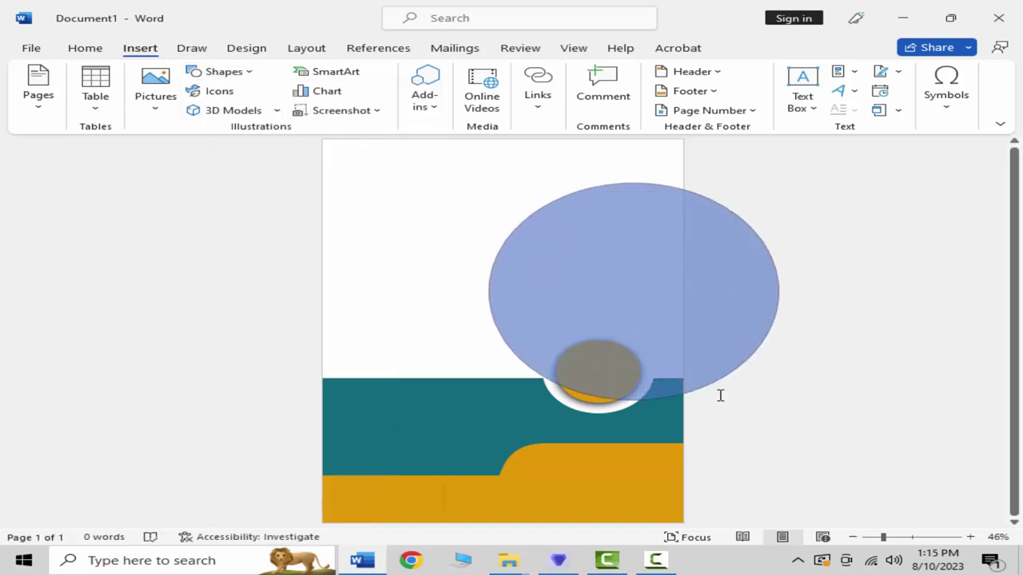
drag(642, 272, 660, 224)
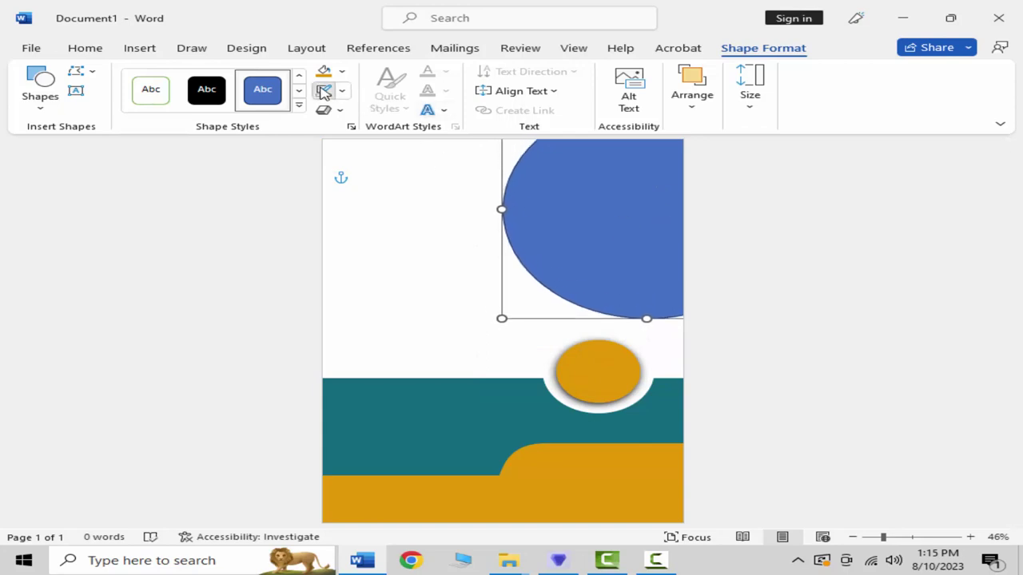
drag(613, 287, 625, 300)
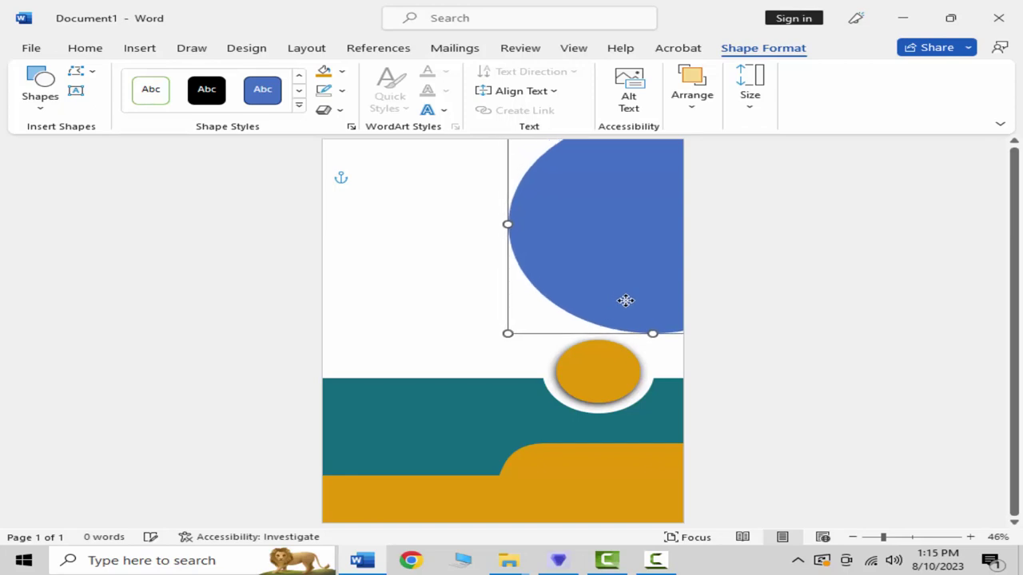
click(341, 71)
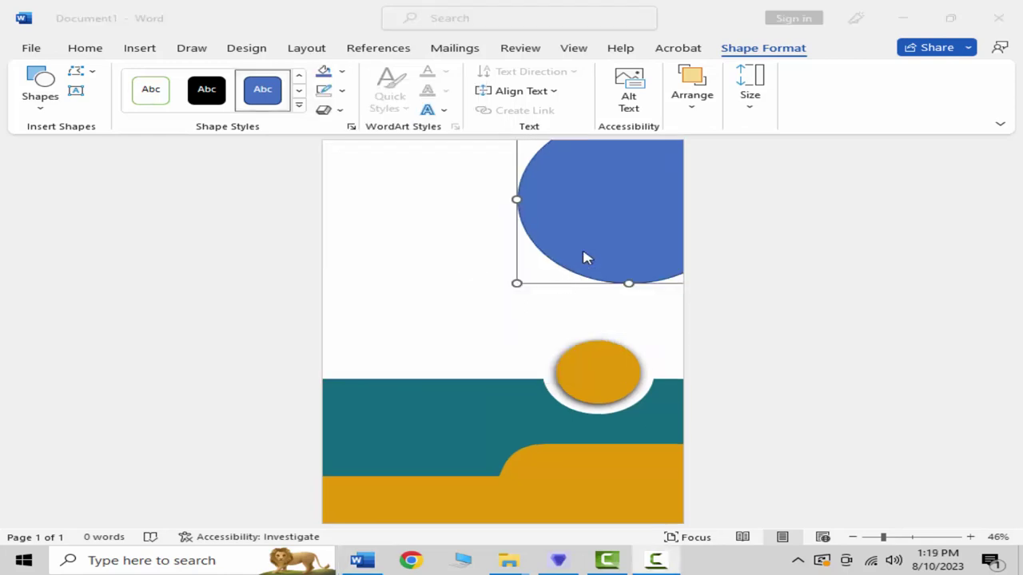
Shift the large circle left and down, then fill it with the city skyline photo.
click(590, 258)
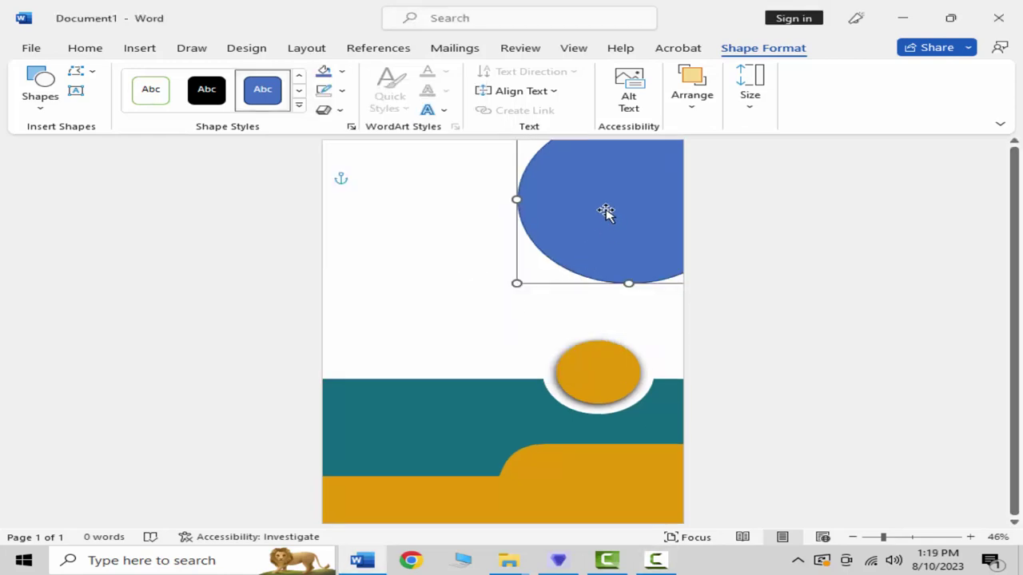
mouse_move(605, 212)
mouse_down()
mouse_move(588, 244)
mouse_move(564, 244)
mouse_up()
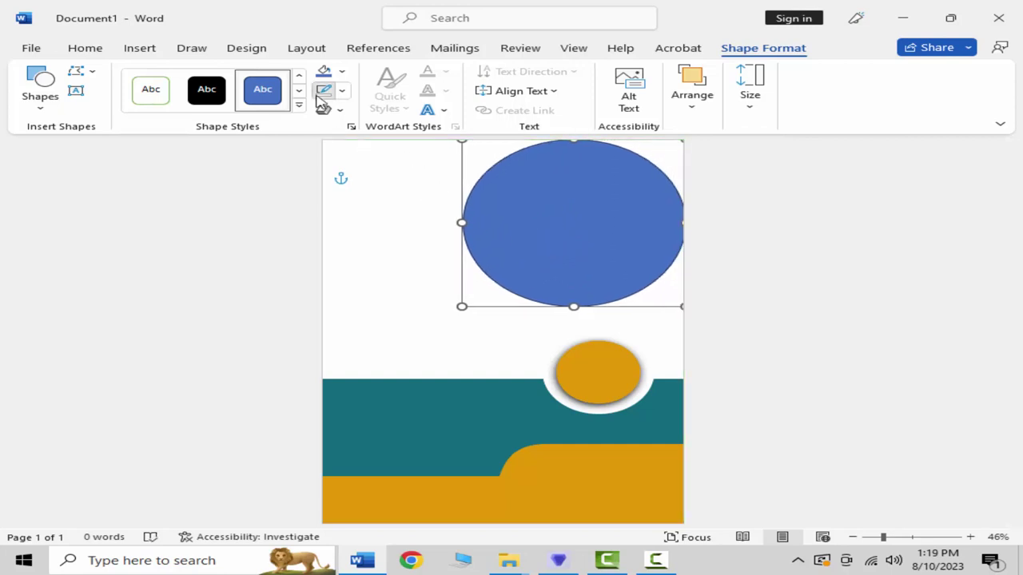
click(342, 72)
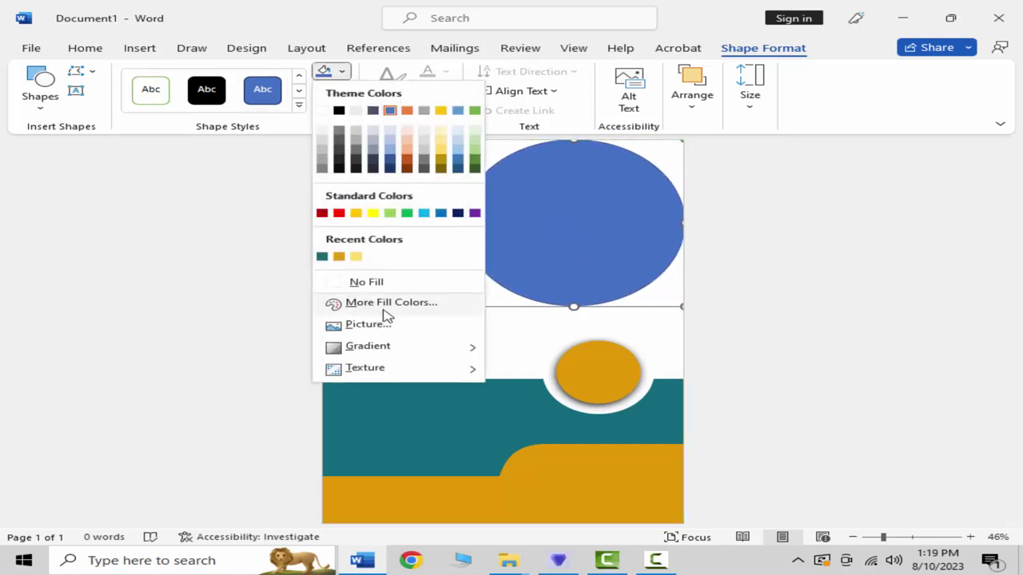
click(387, 324)
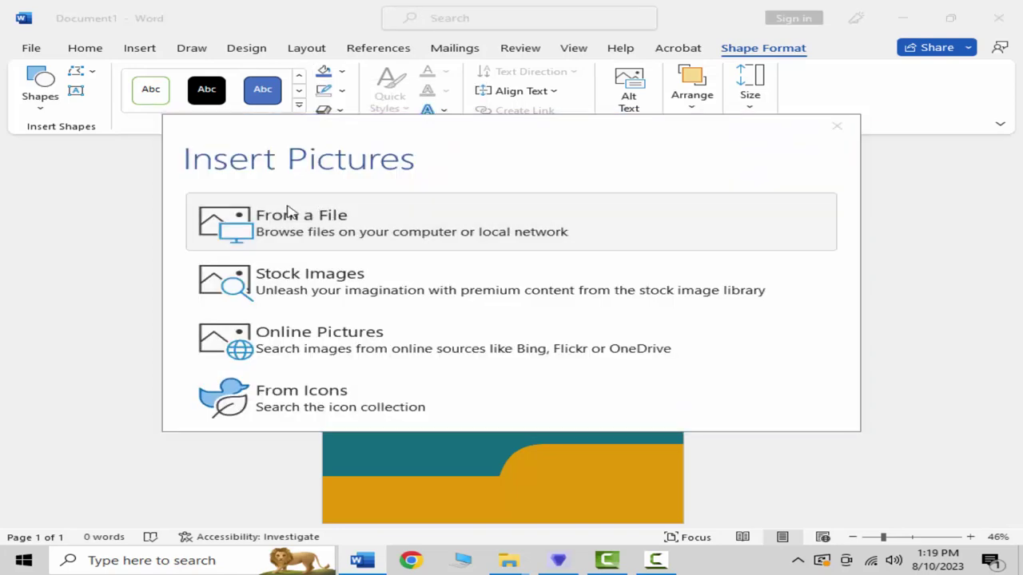
click(288, 211)
scroll(288, 202, down, 3)
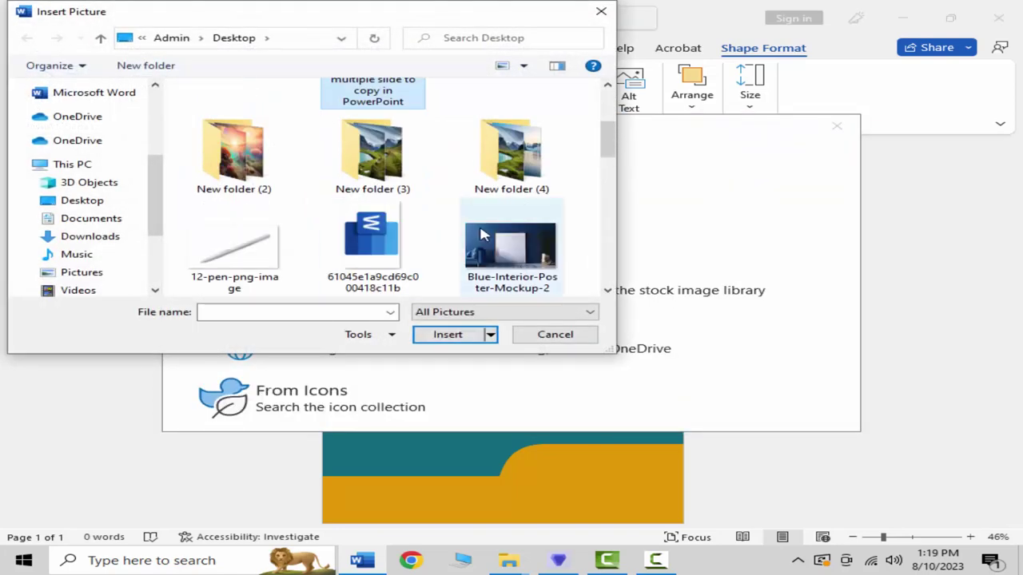
scroll(447, 220, down, 3)
scroll(413, 200, down, 1)
scroll(377, 206, down, 1)
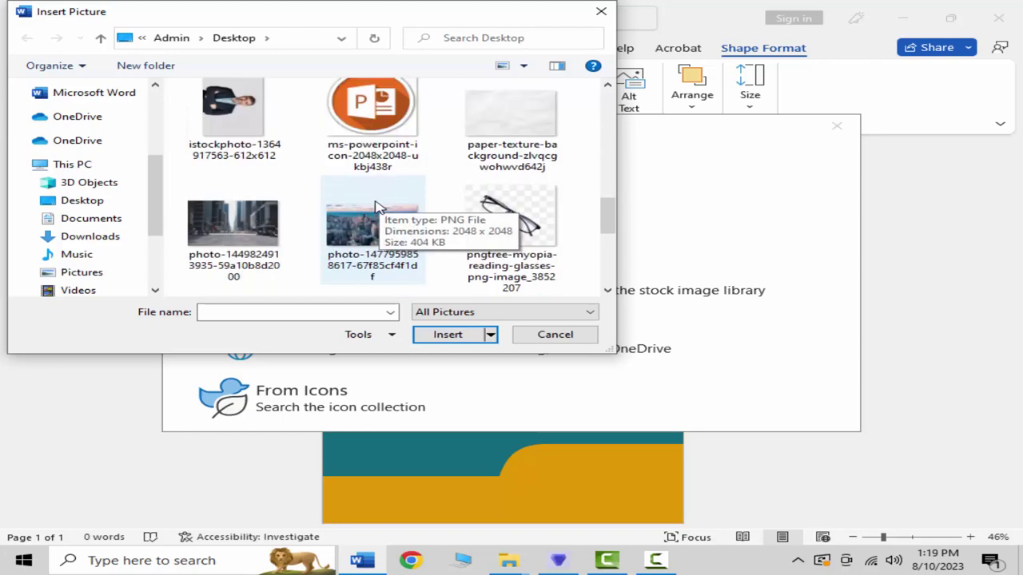
click(368, 226)
double_click(368, 226)
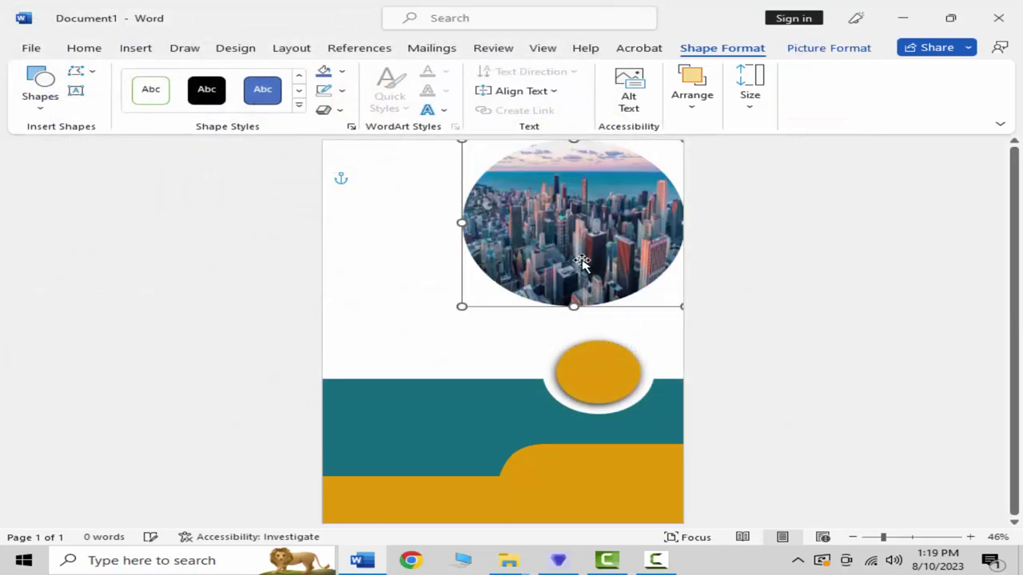
Resize the skyline photo circle larger and move it up past the page's top-right edges.
mouse_move(582, 263)
mouse_down()
mouse_move(559, 260)
mouse_move(591, 279)
mouse_move(589, 256)
mouse_up()
drag(642, 234, 630, 236)
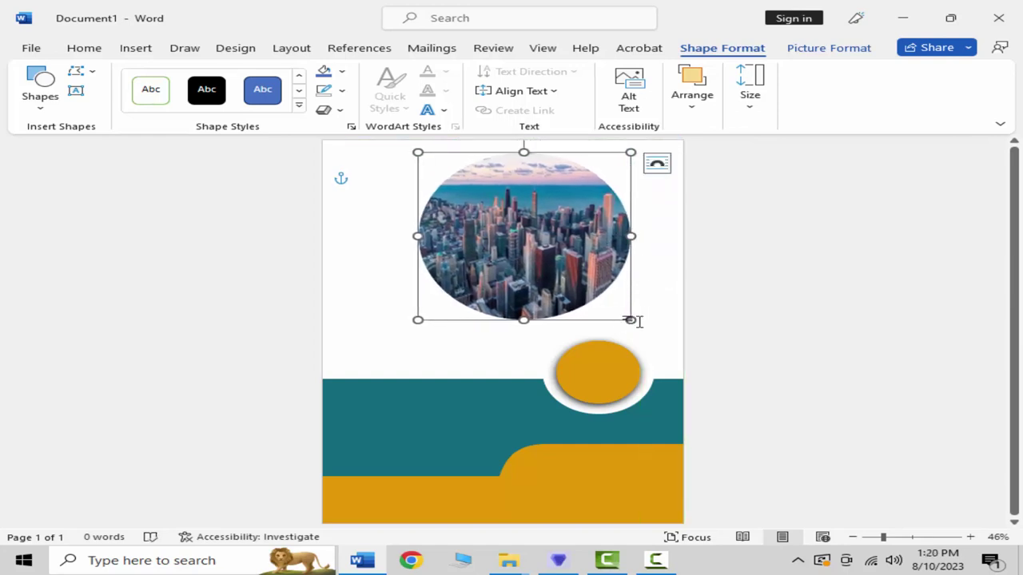
drag(631, 319, 680, 332)
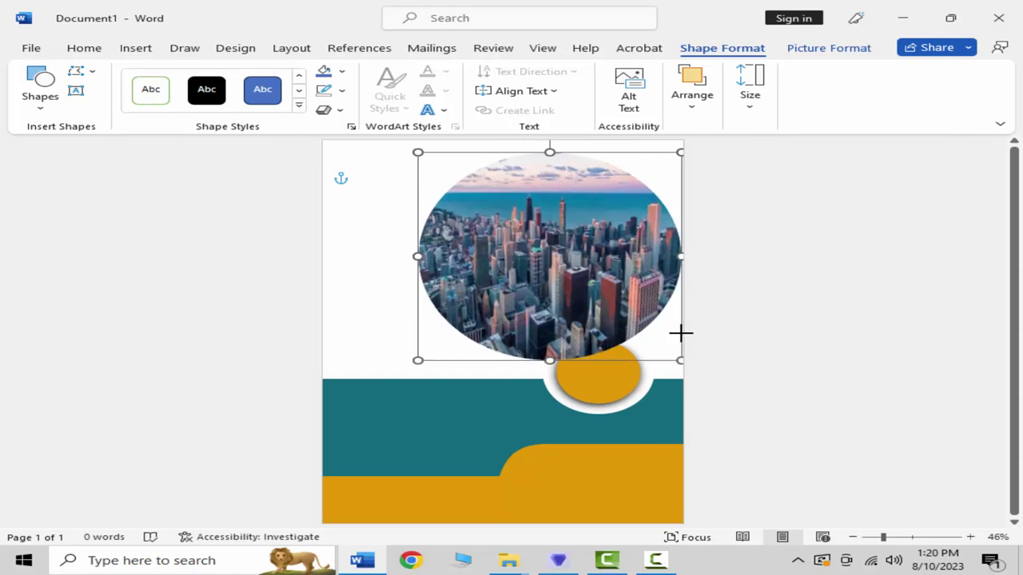
drag(605, 315, 676, 266)
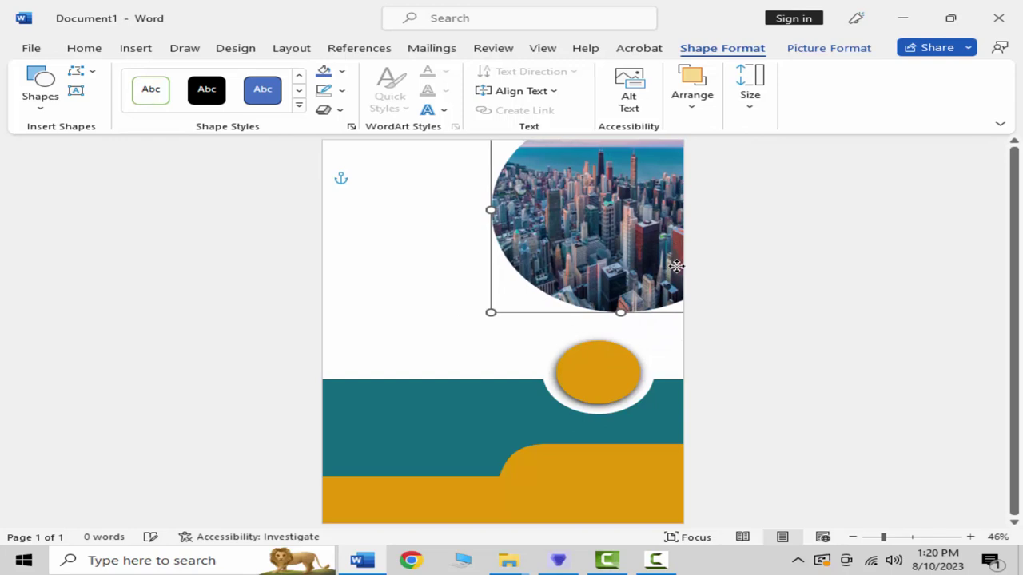
drag(676, 266, 666, 275)
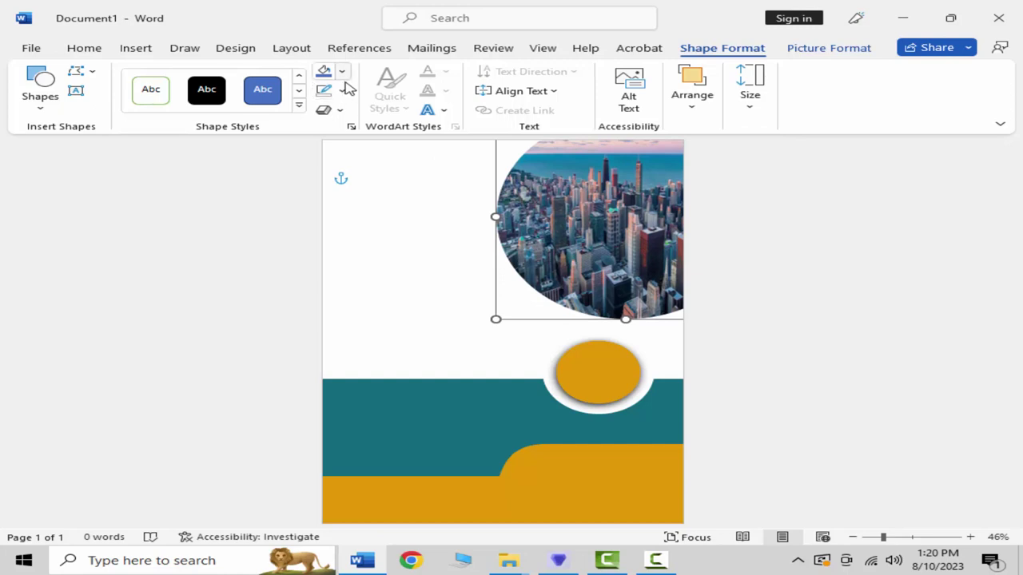
Turn on a shadow for the photo circle with 22 pt blur and 10 pt distance, then close the pane.
click(339, 109)
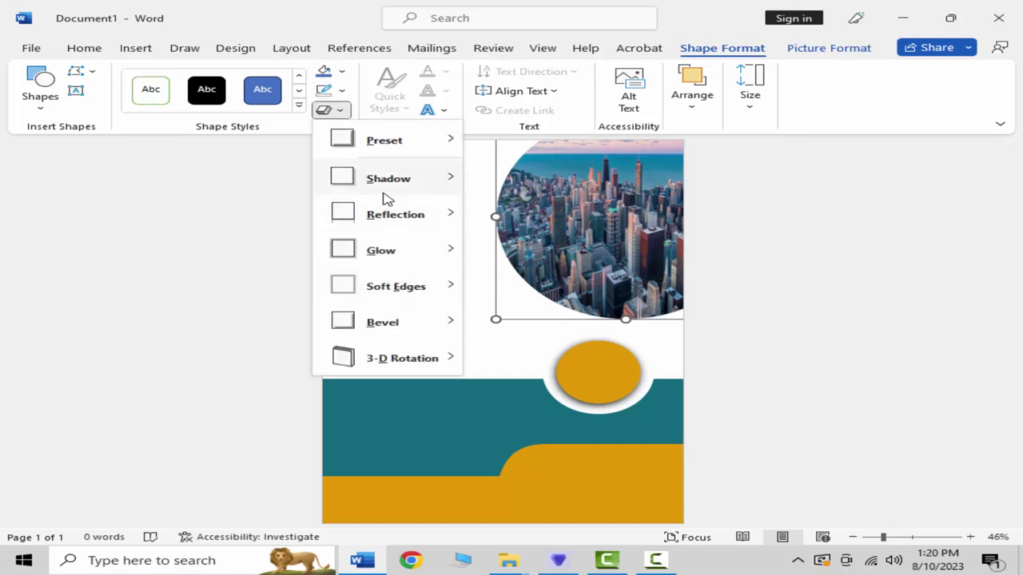
mouse_move(388, 180)
click(546, 525)
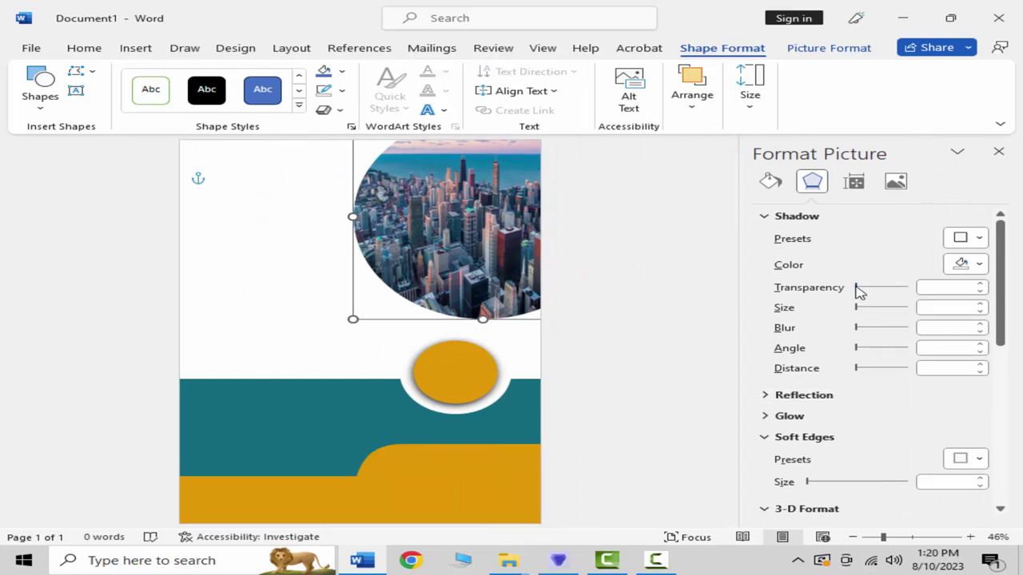
click(864, 288)
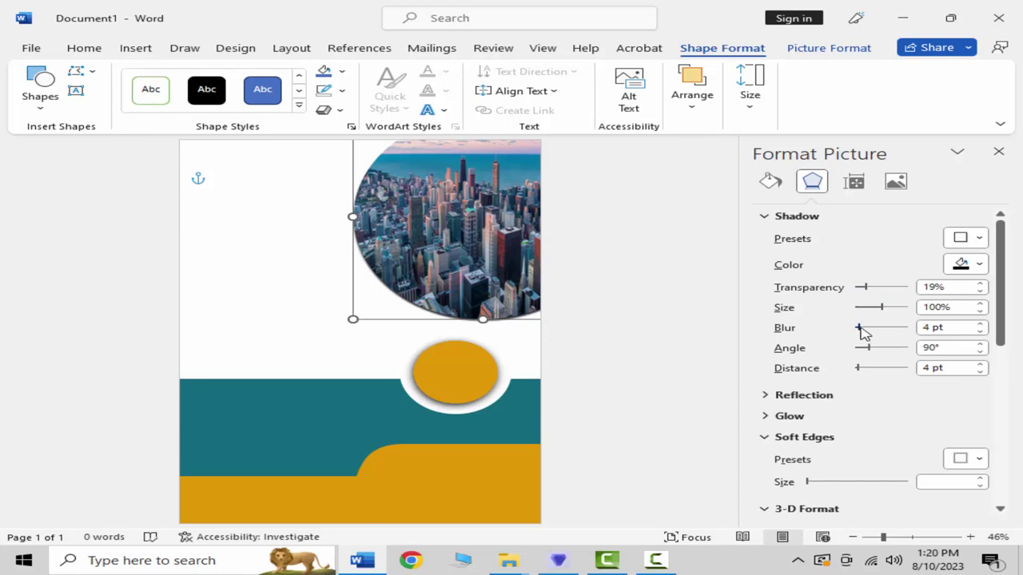
drag(861, 328, 867, 330)
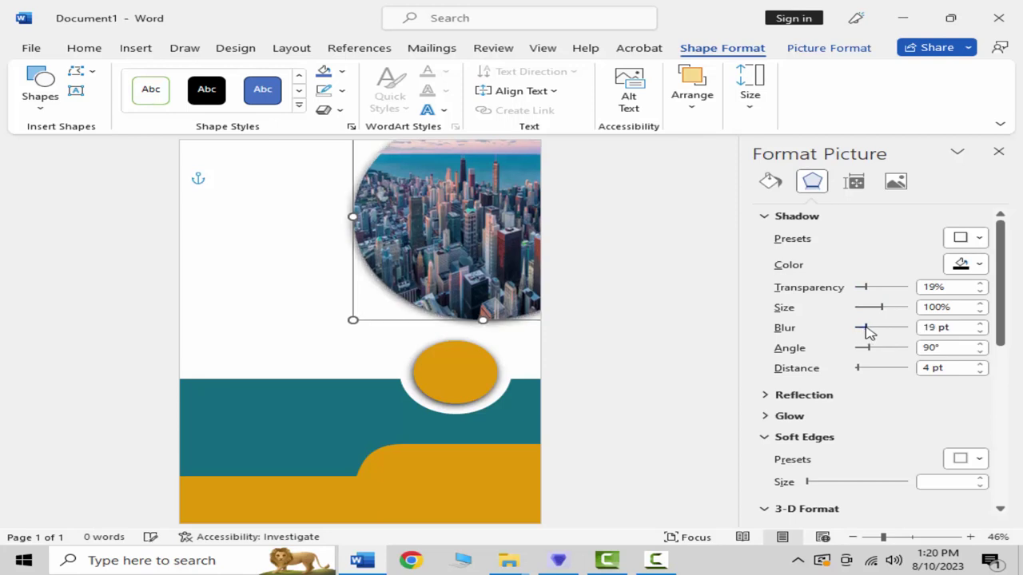
click(862, 369)
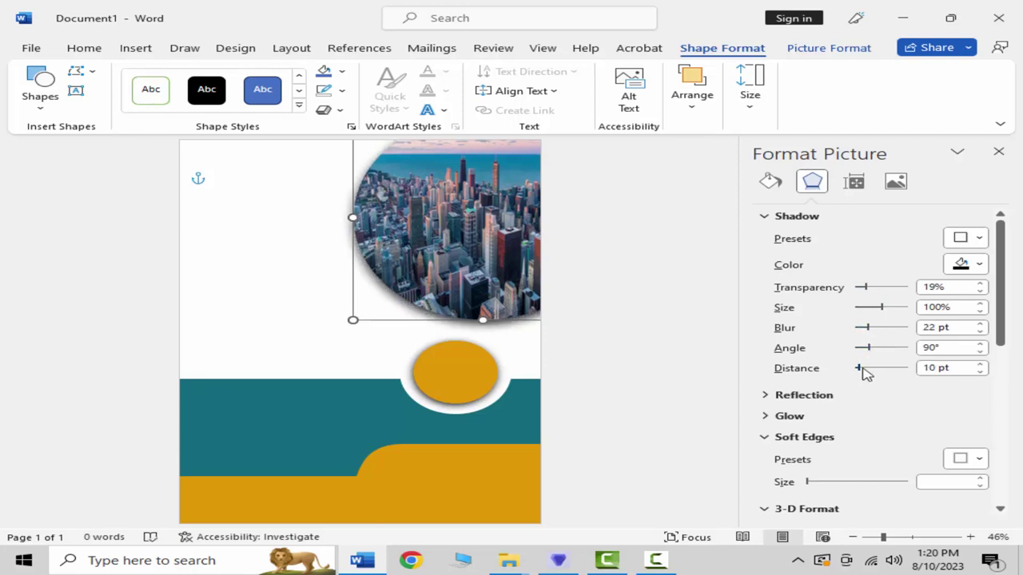
click(672, 336)
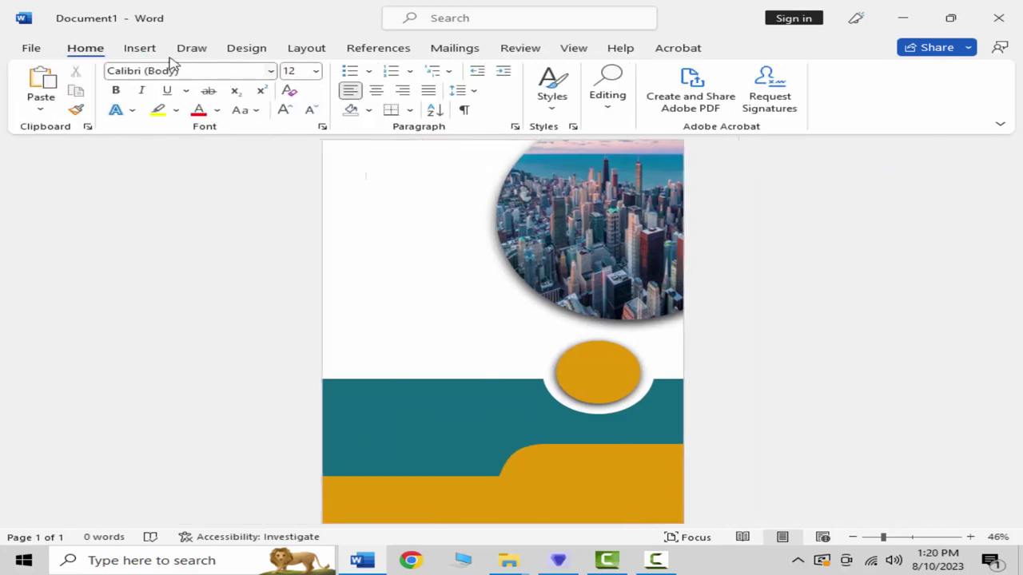
Draw a rectangle at the page's top-left and bend its right edge into a curve.
click(137, 50)
click(235, 73)
click(248, 121)
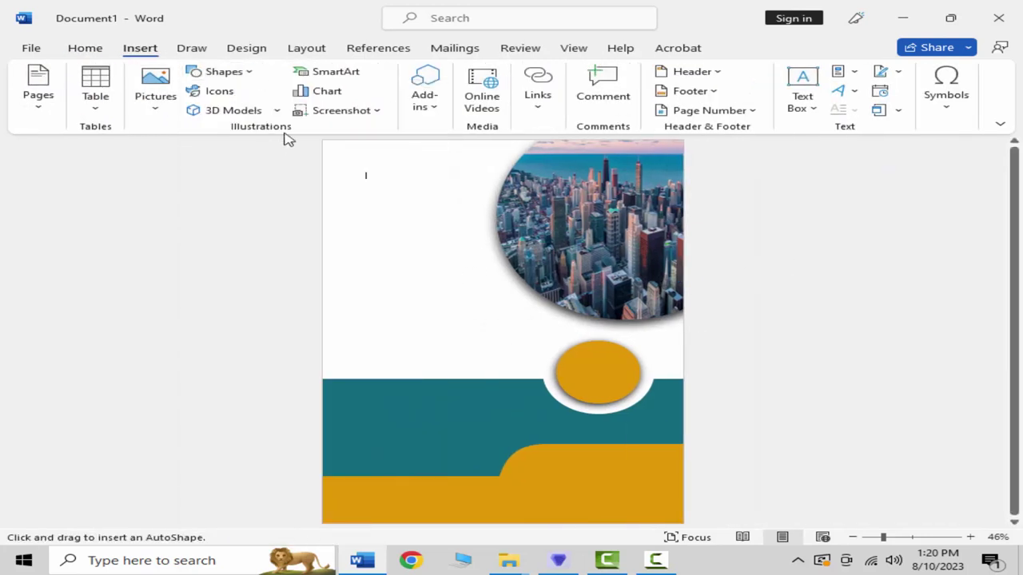
drag(324, 147, 450, 198)
right_click(429, 185)
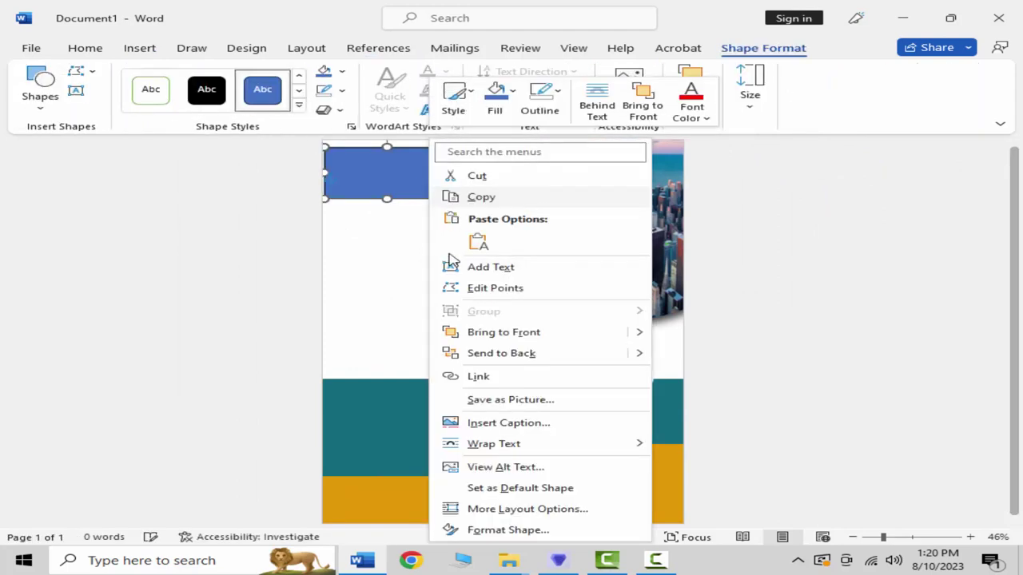
click(493, 290)
drag(450, 147, 502, 147)
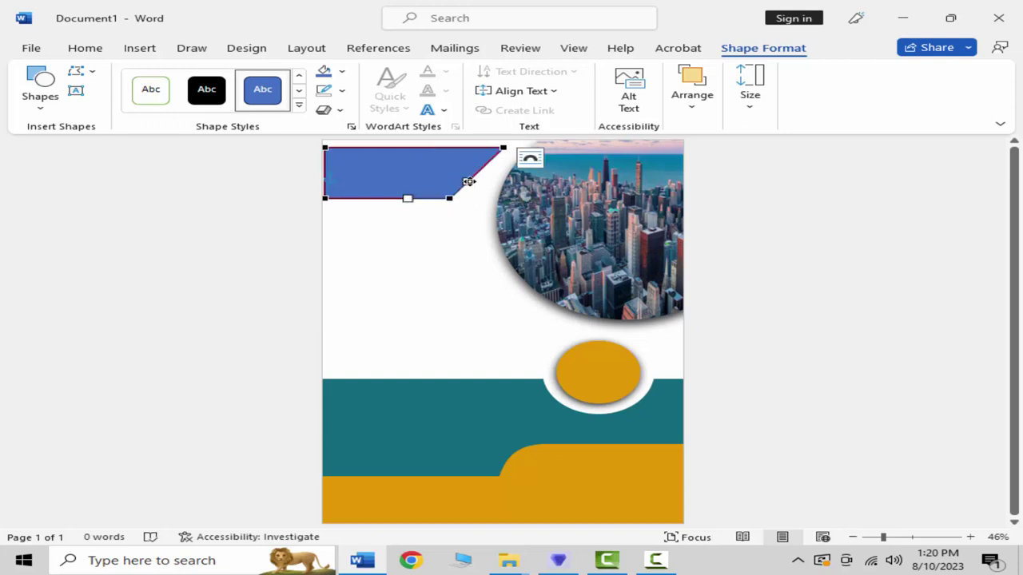
drag(469, 182, 494, 196)
click(445, 199)
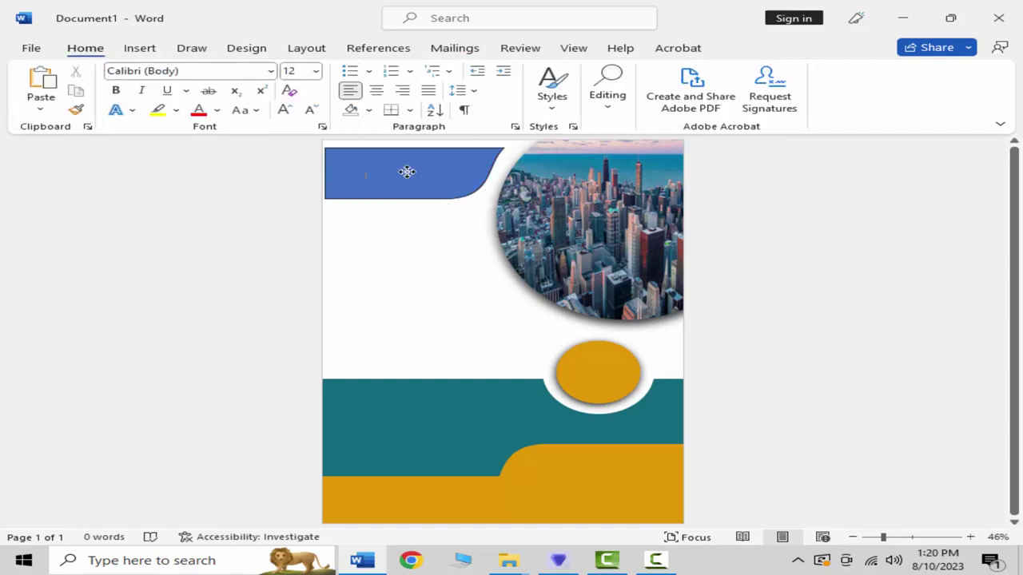
Stretch the curved shape to the page's top and left edges, fill it teal, and nudge it into place.
drag(406, 171, 395, 153)
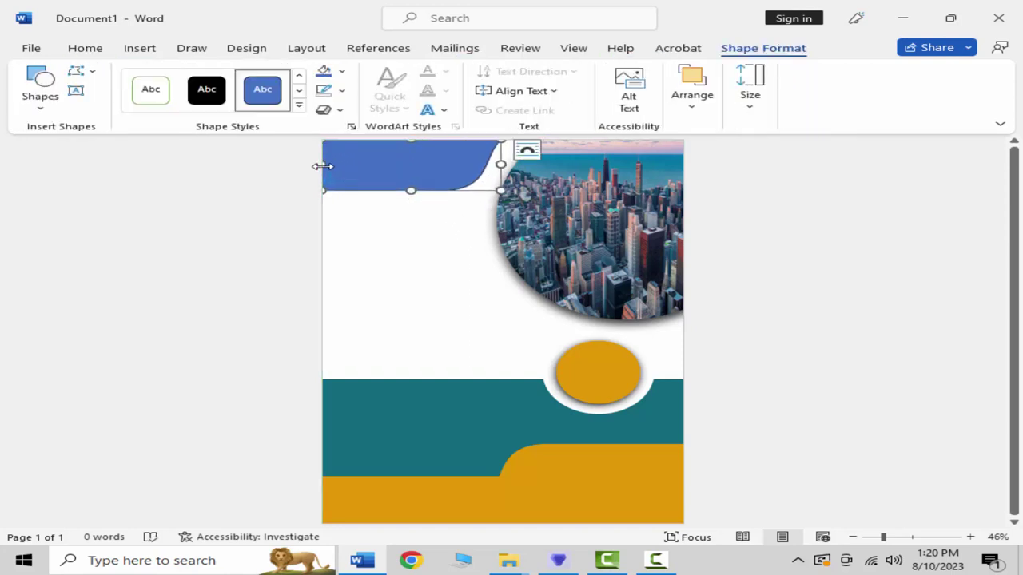
drag(323, 165, 291, 165)
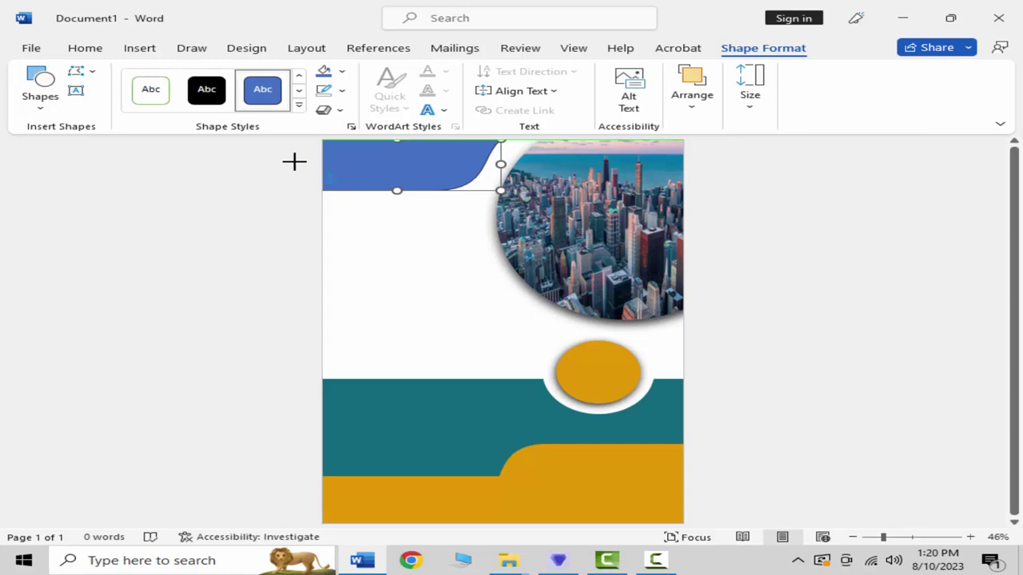
click(342, 71)
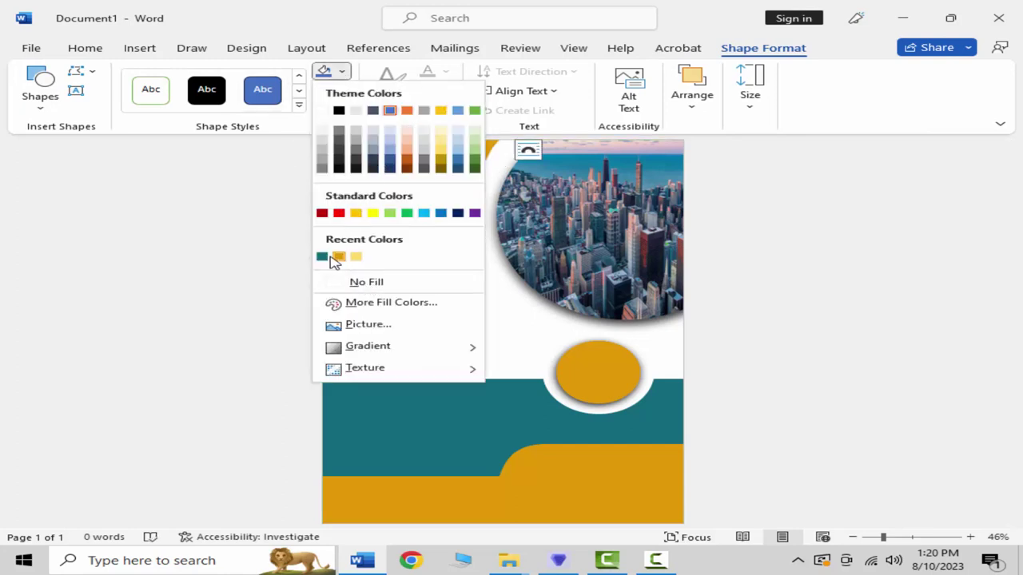
click(321, 257)
drag(433, 168, 435, 156)
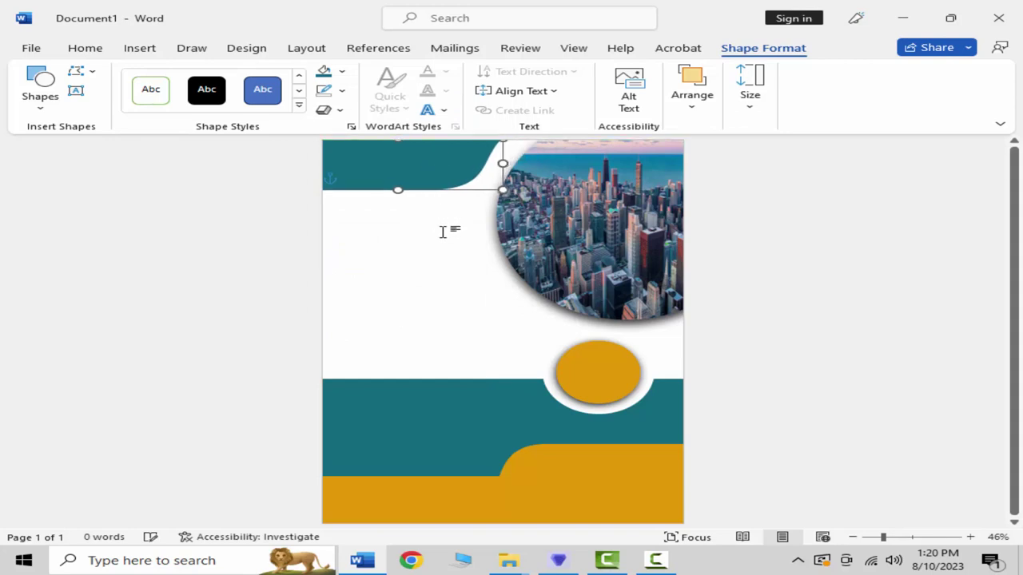
key(ctrl+Up)
key(ctrl+Right)
key(ctrl+Right)
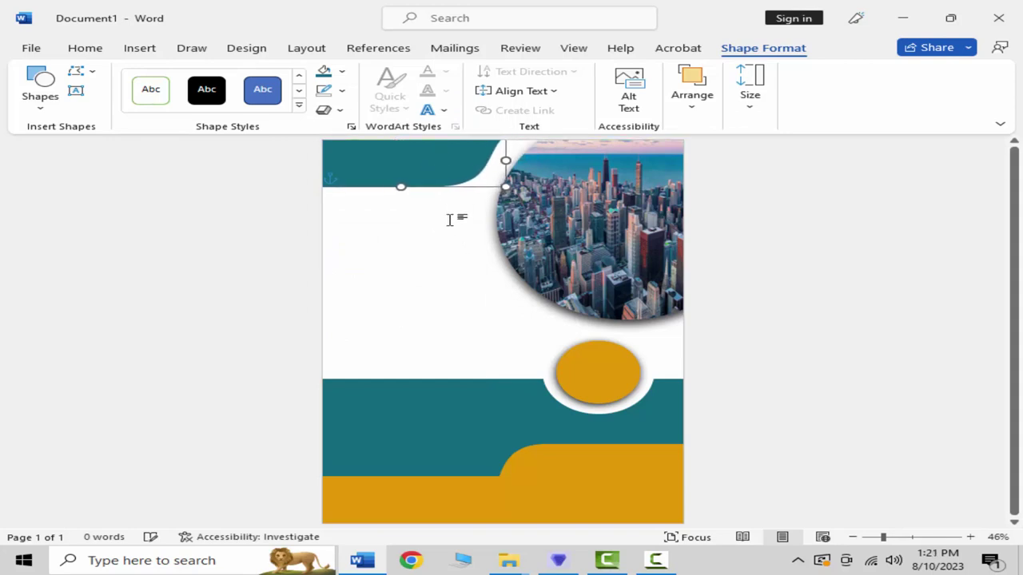
key(ctrl+Up)
key(ctrl+Up)
key(ctrl+Up)
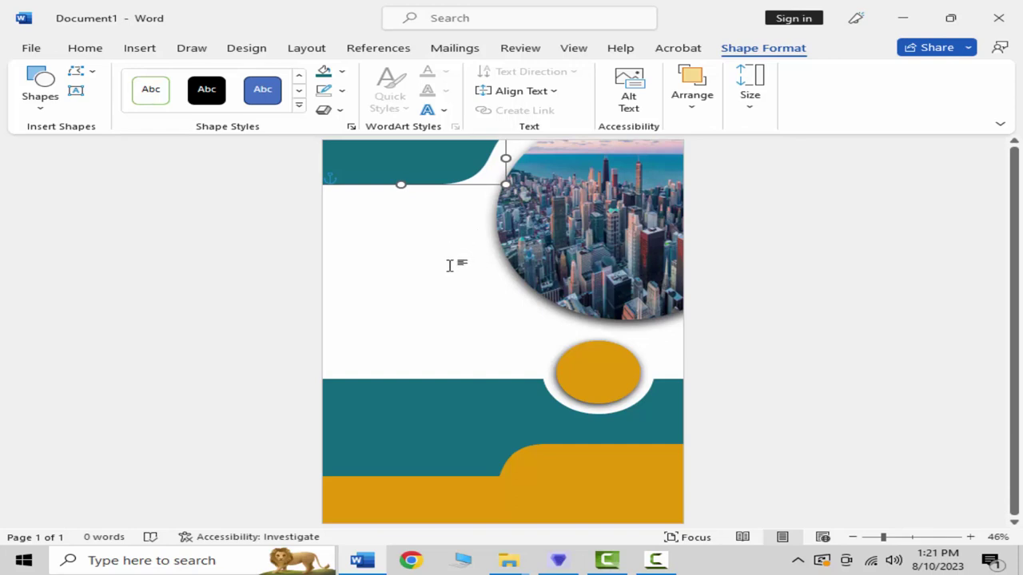
click(426, 261)
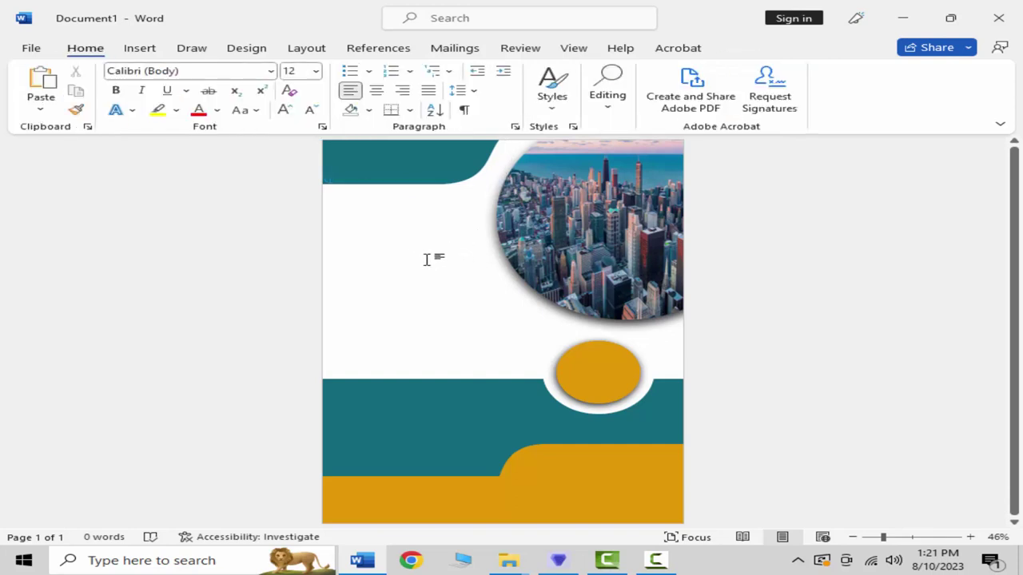
Place a small circle at the left end of the lower teal band, fill it orange, and resize it slightly.
ctrl+scroll(426, 259, down, 1)
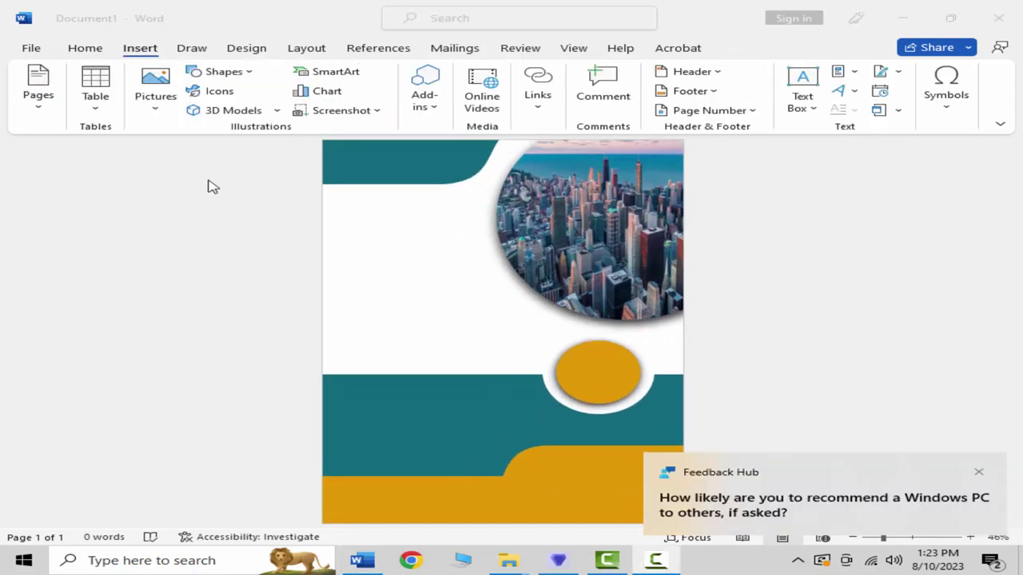
click(230, 74)
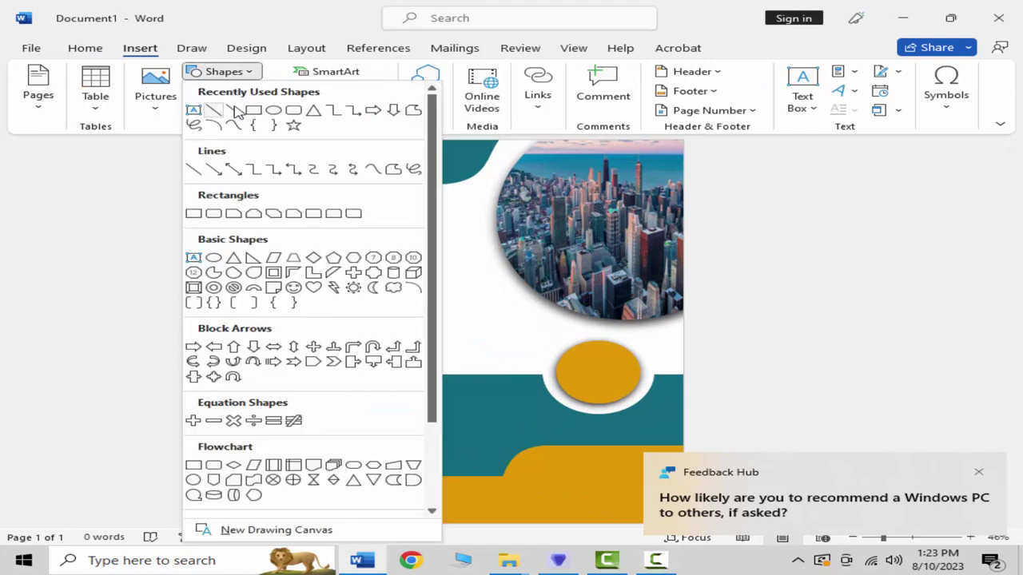
click(270, 109)
ctrl+scroll(373, 394, up, 2)
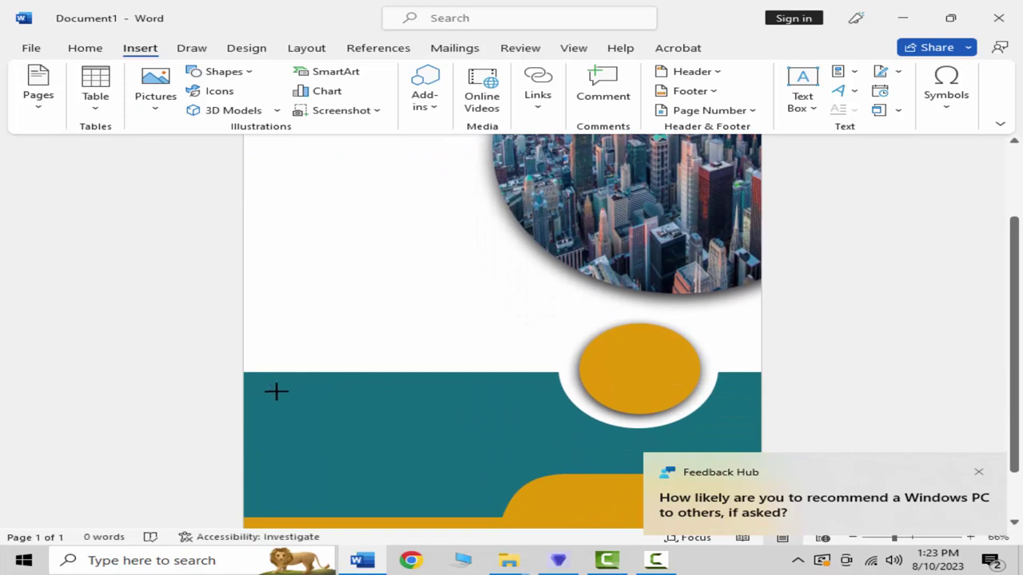
click(282, 393)
scroll(366, 313, down, 1)
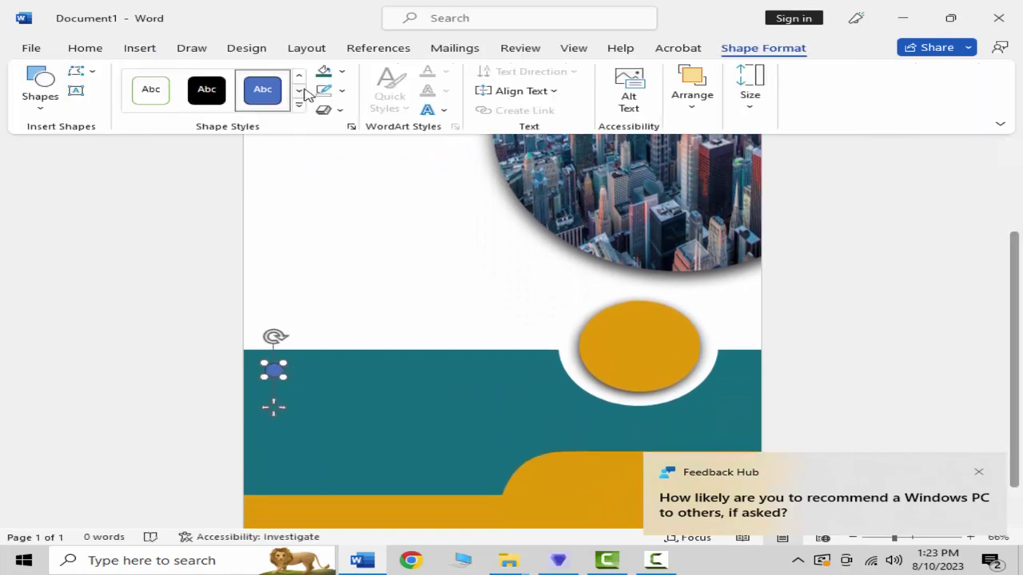
click(342, 73)
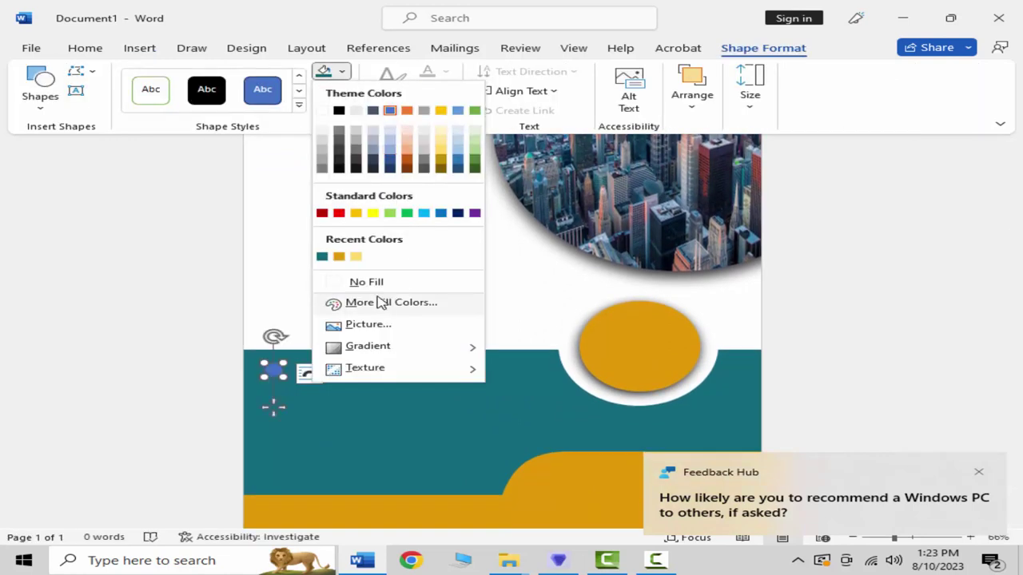
click(339, 256)
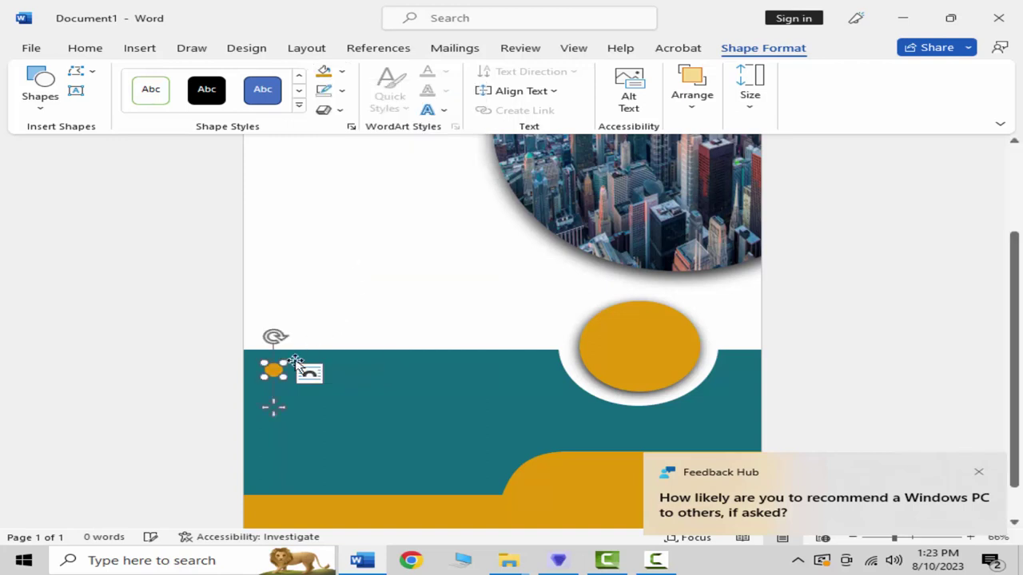
drag(286, 379, 283, 371)
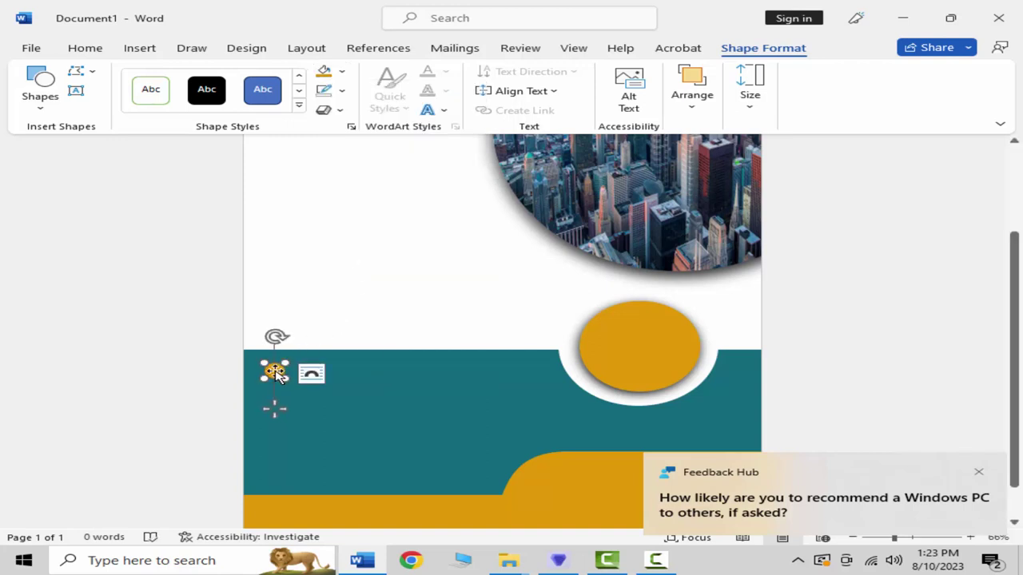
click(354, 295)
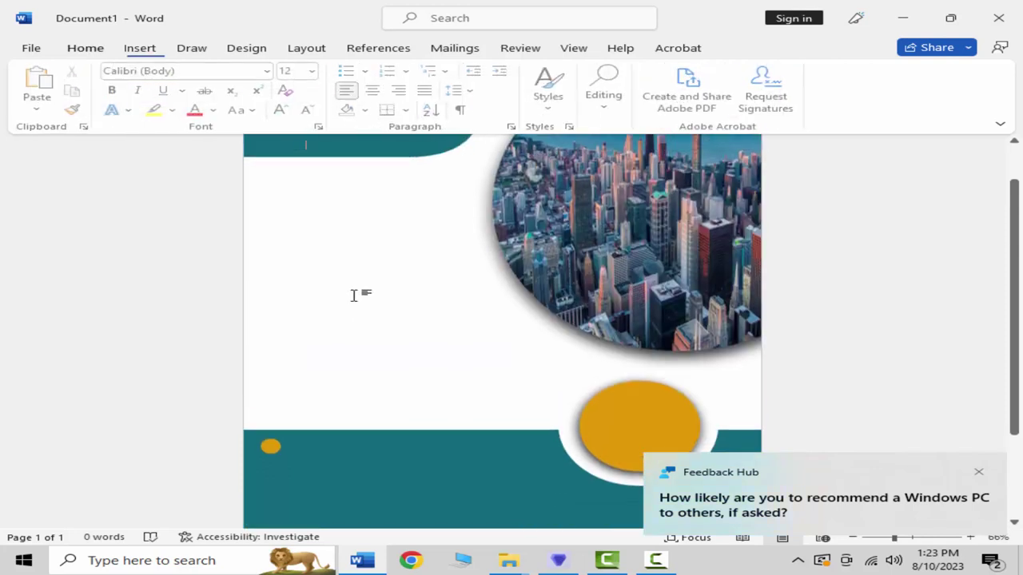
Bring up the Shapes gallery from the Insert ribbon.
scroll(219, 155, down, 1)
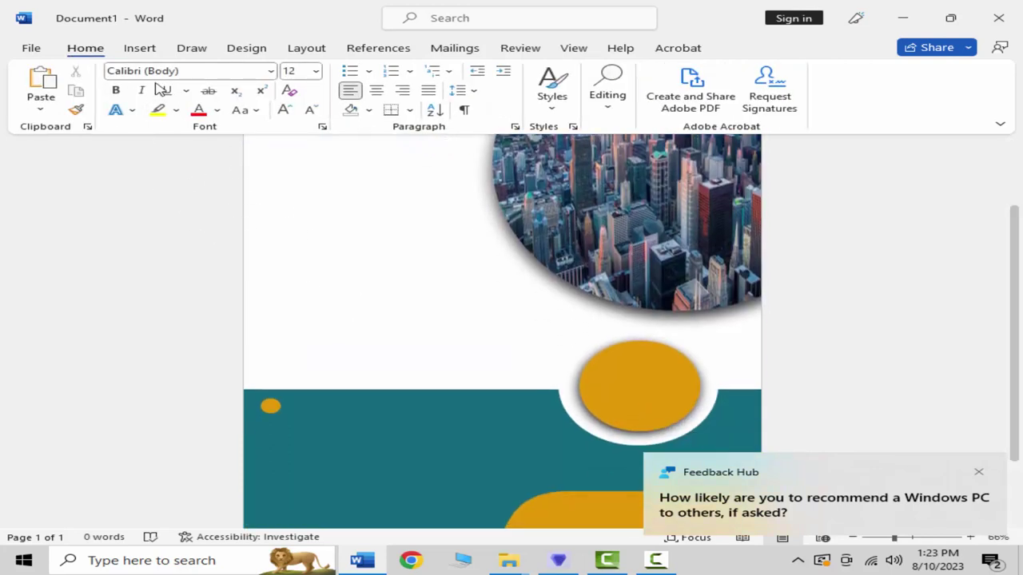
click(139, 49)
click(217, 71)
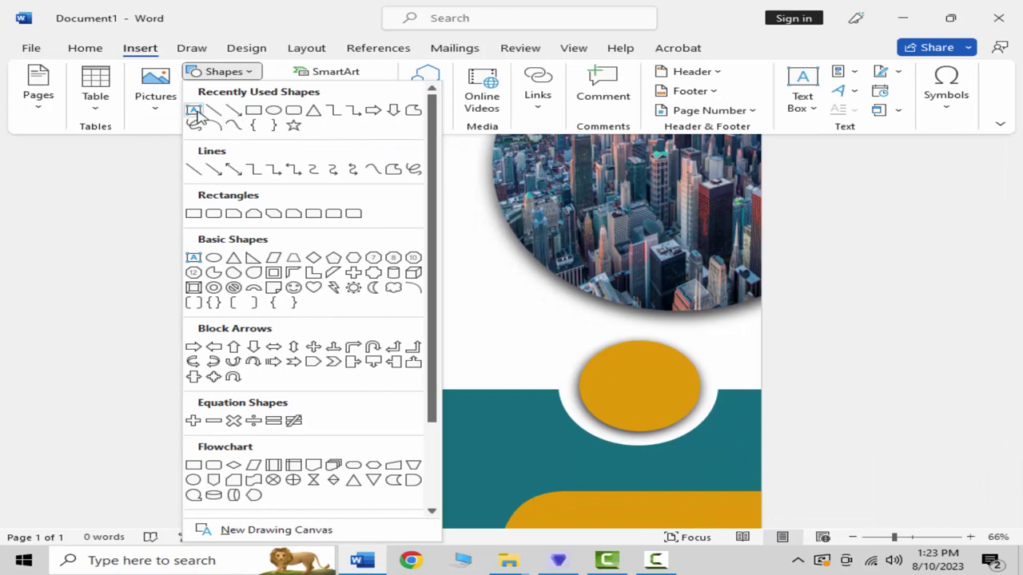
Draw a text box just right of the orange dot and set its fill to No Fill.
click(194, 111)
drag(284, 402, 398, 419)
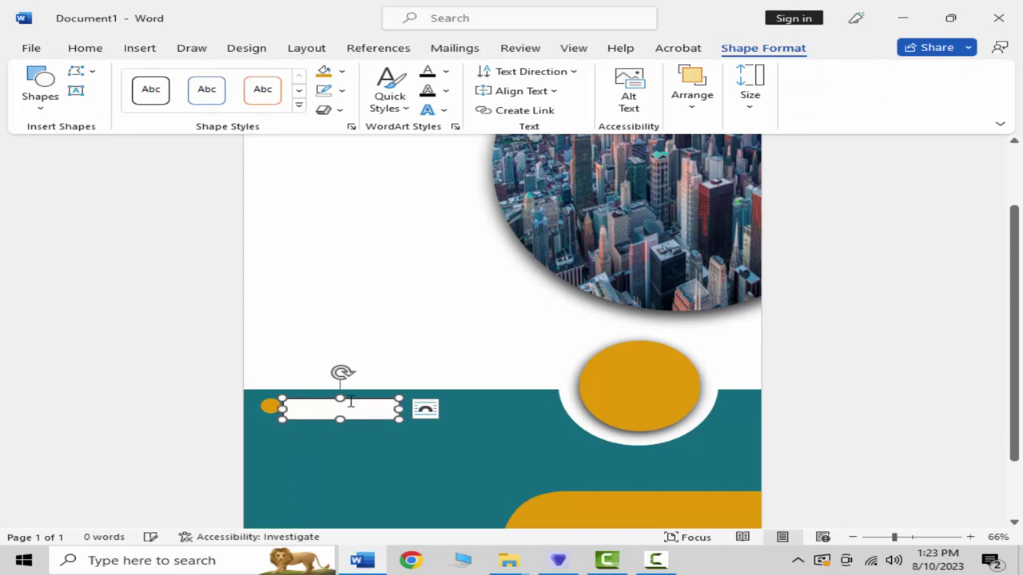
click(341, 72)
click(354, 282)
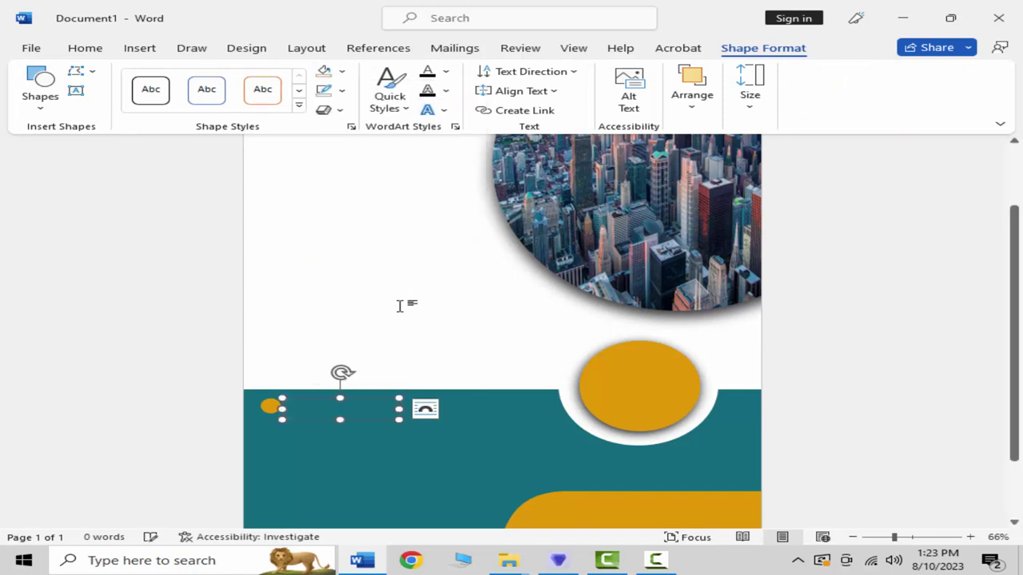
Type ABOUT ME in the text box and format it white, bold, 16 pt.
text(I)
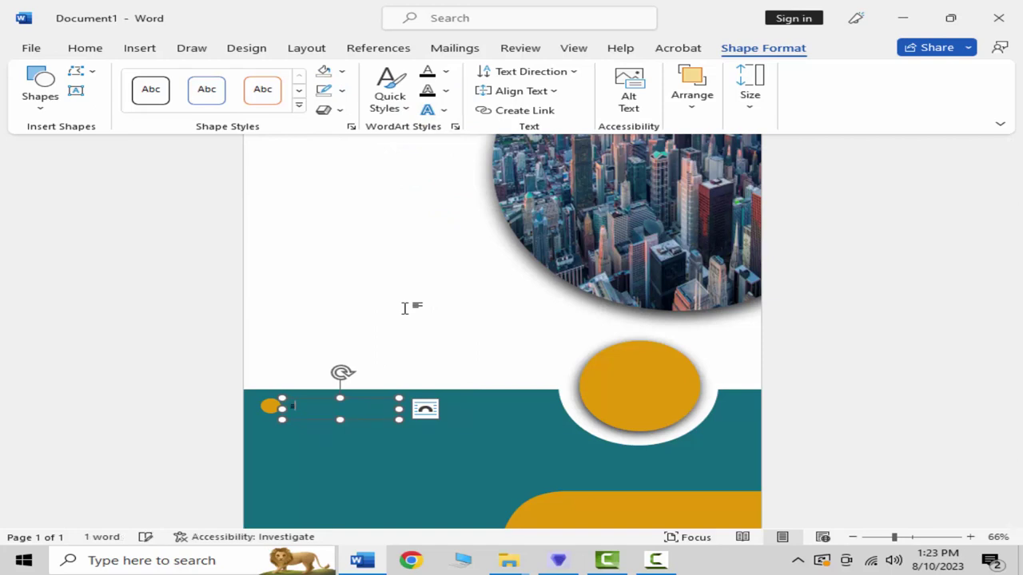
text(ABOUT ME)
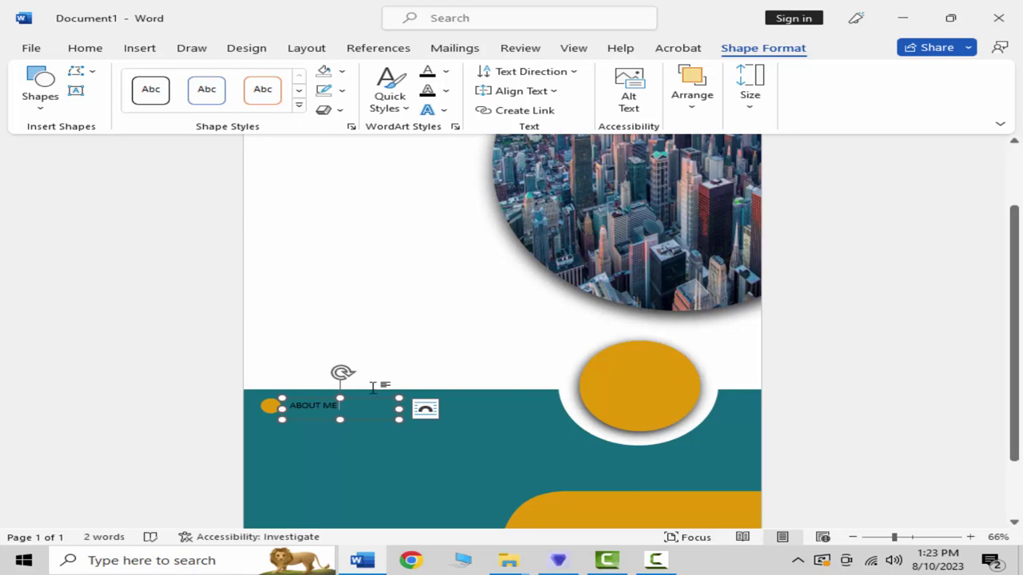
triple_click(323, 409)
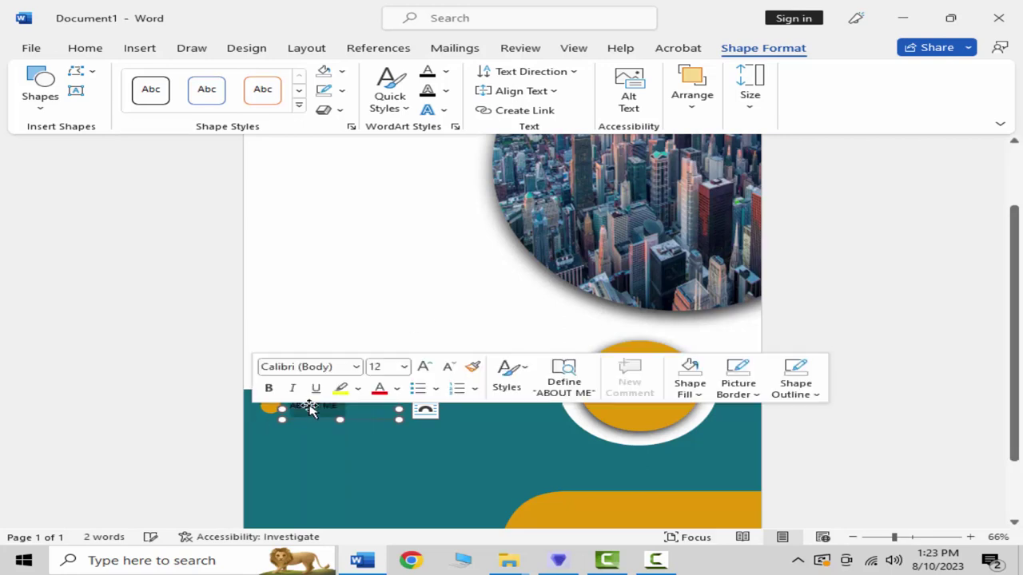
click(398, 392)
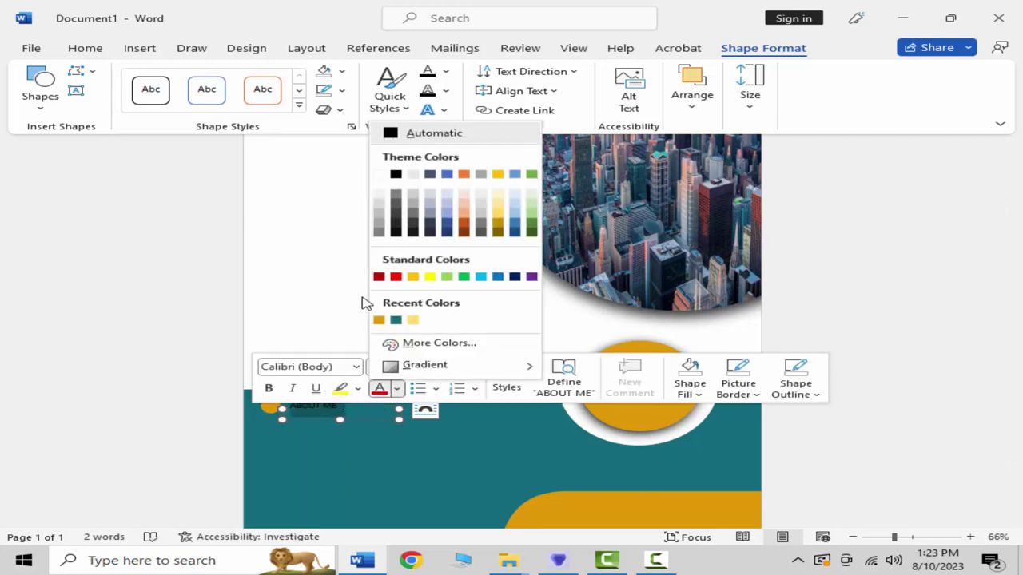
click(383, 175)
click(337, 227)
click(359, 450)
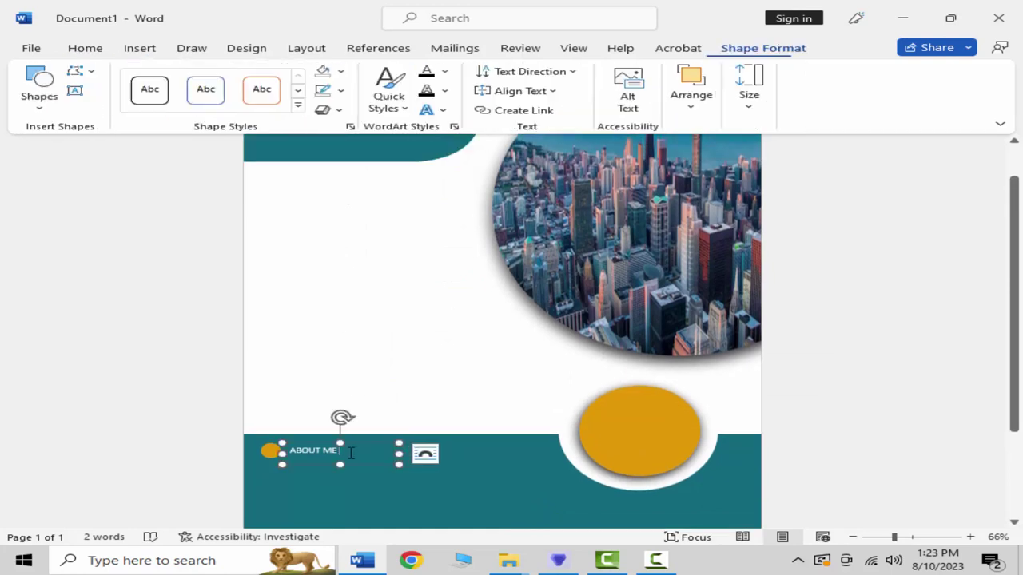
drag(270, 451, 339, 452)
click(435, 403)
click(436, 403)
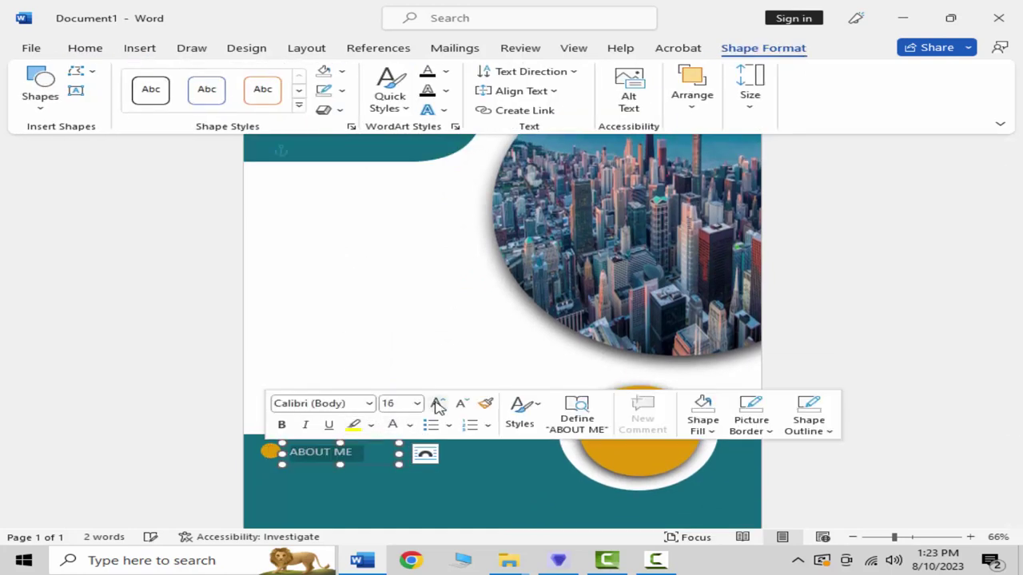
click(281, 425)
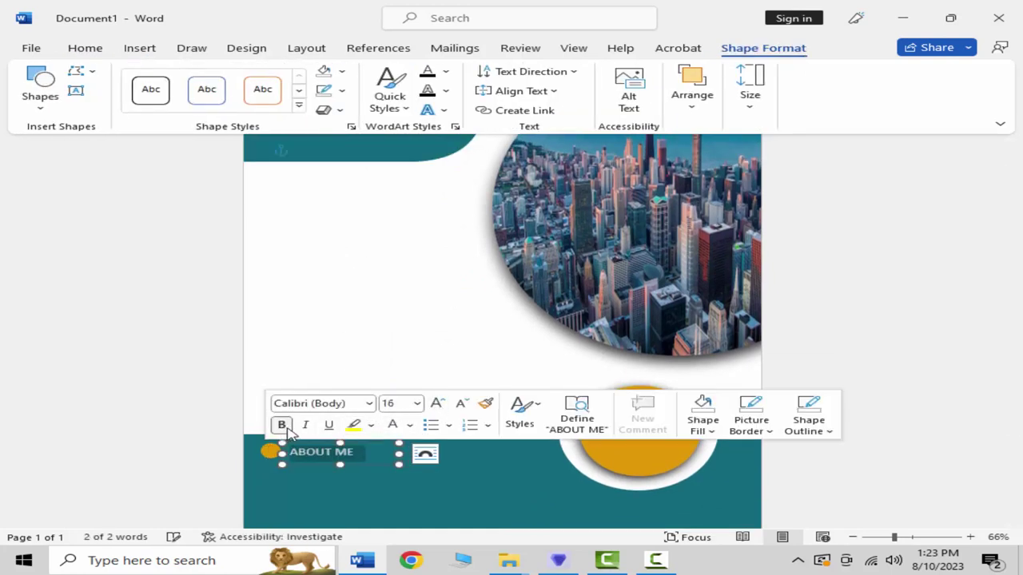
click(376, 308)
scroll(376, 308, up, 2)
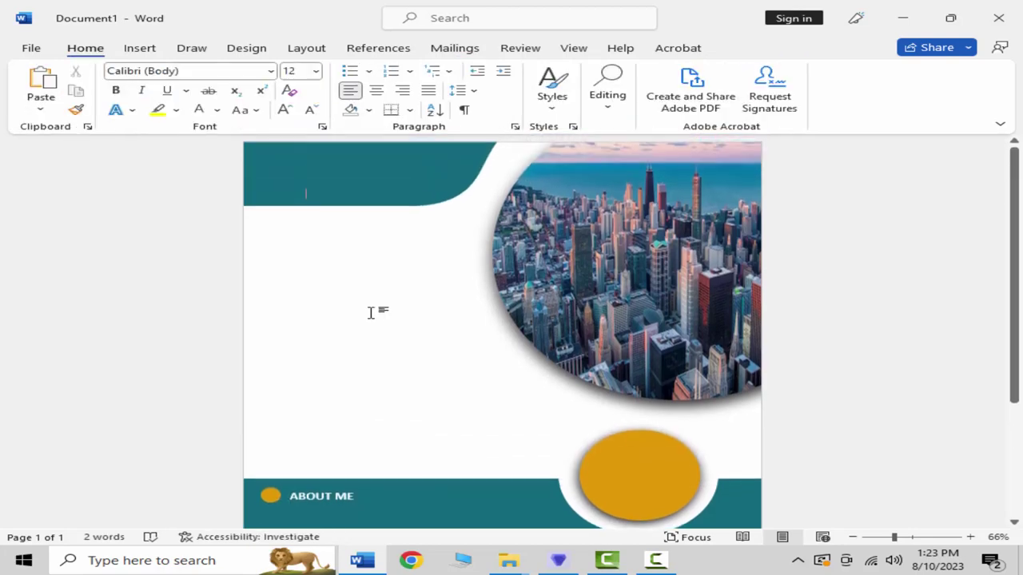
click(142, 50)
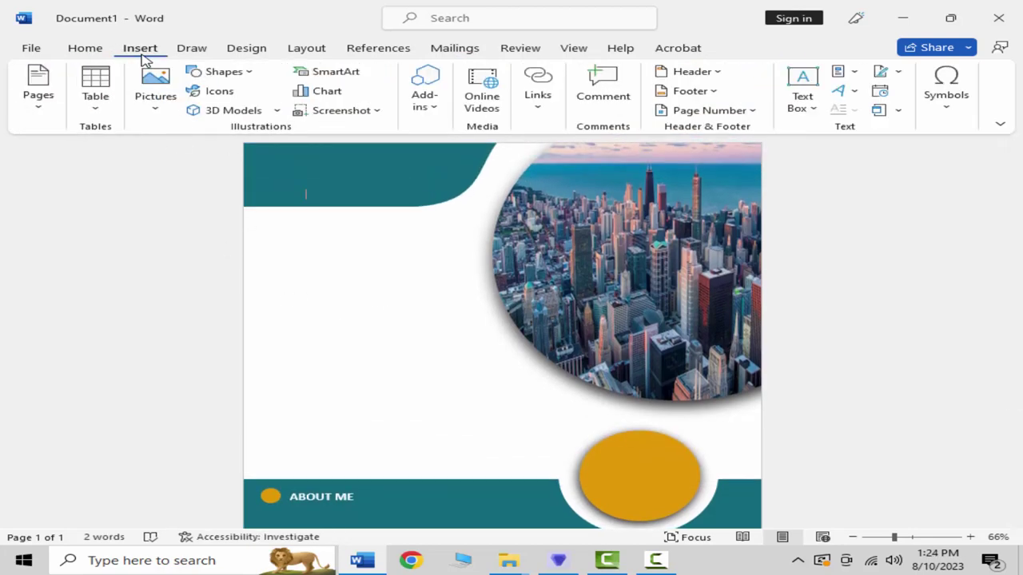
Draw a small oval near the top-left corner of the page on the upper teal wave.
click(241, 77)
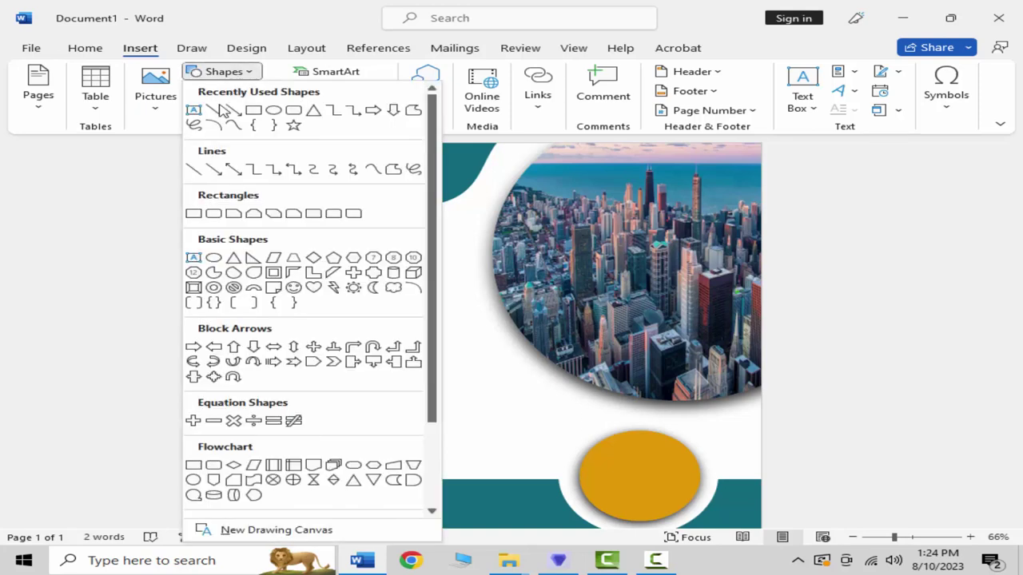
click(273, 110)
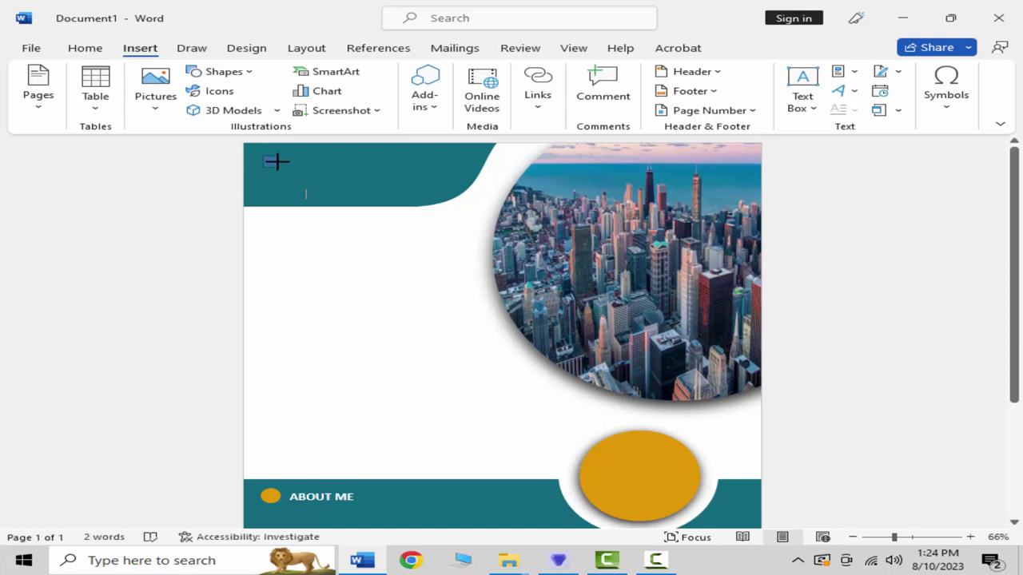
drag(261, 153, 281, 168)
Zoom in on the small oval and switch between the ribbon tabs.
scroll(262, 159, up, 1)
scroll(256, 157, up, 1)
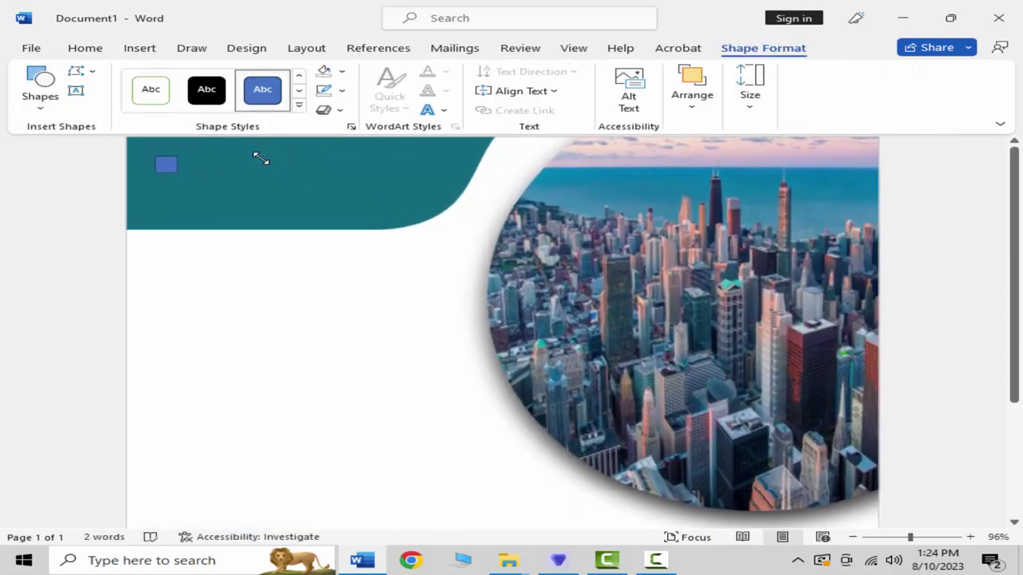
scroll(256, 158, up, 1)
scroll(247, 160, up, 2)
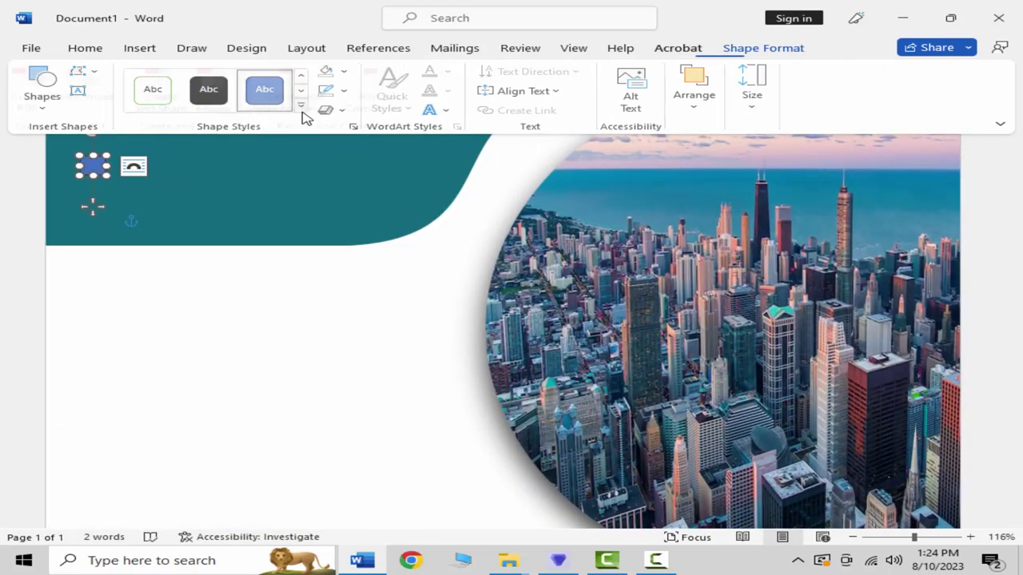
scroll(251, 119, up, 1)
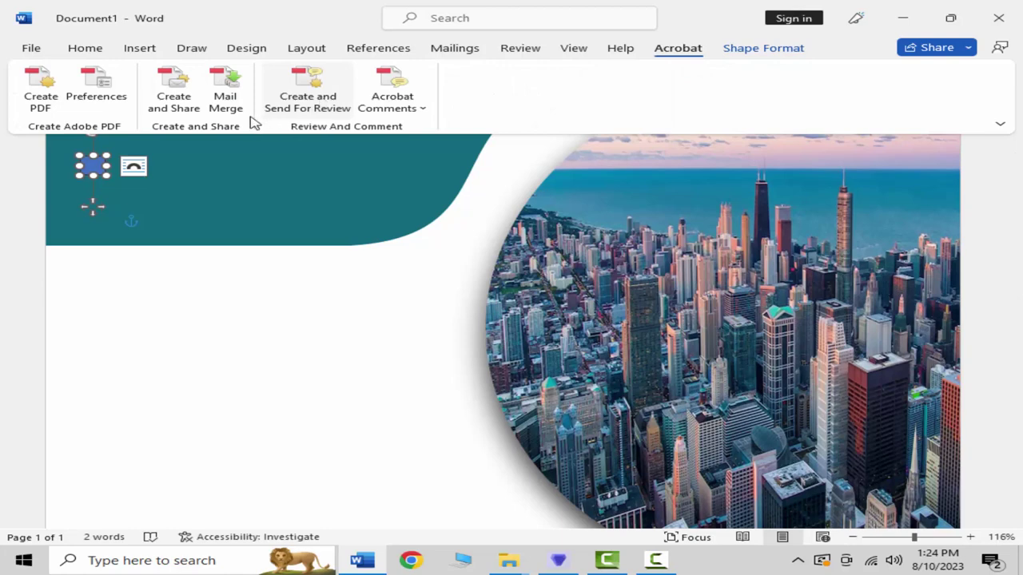
click(32, 50)
click(21, 51)
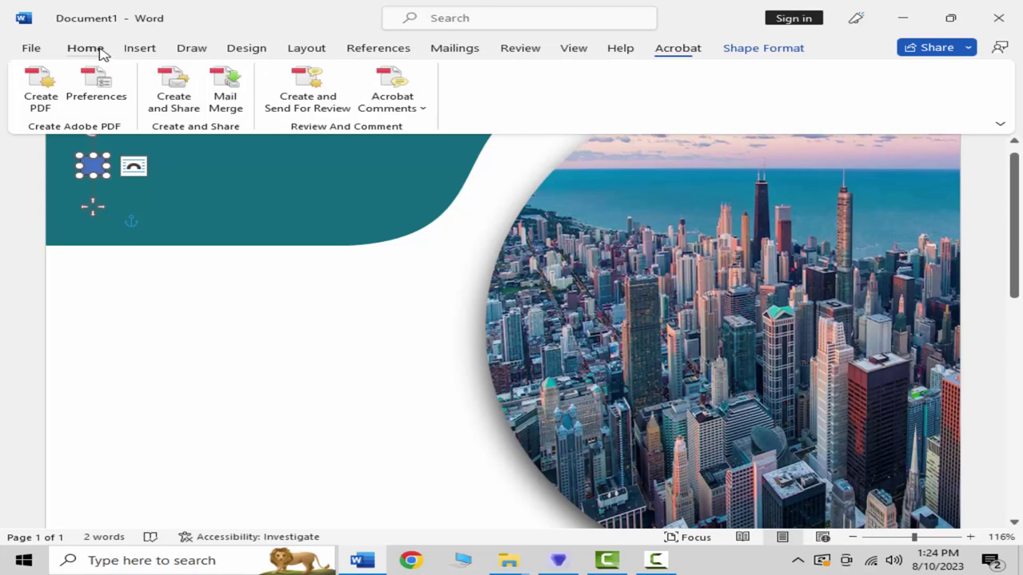
click(100, 50)
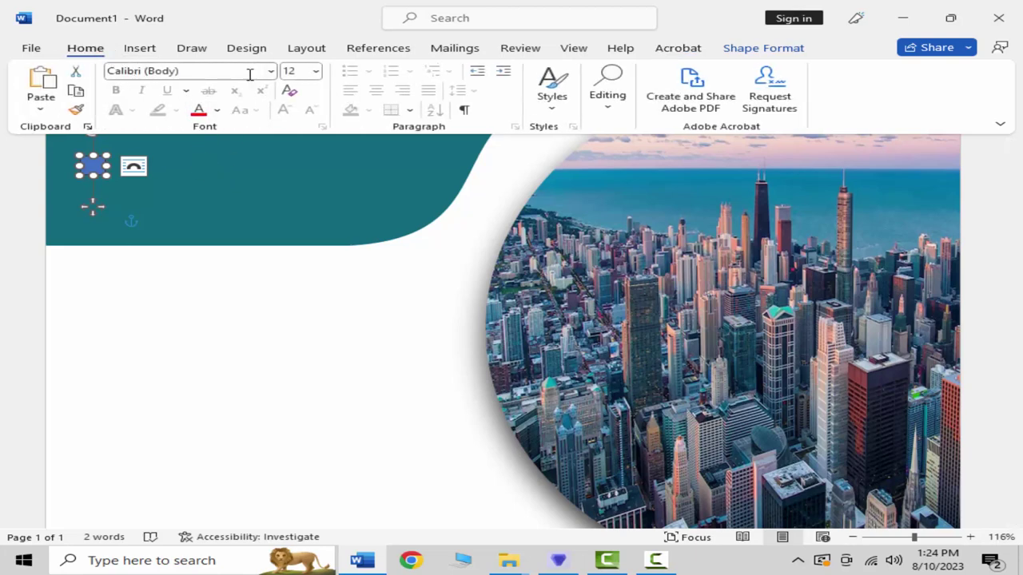
click(144, 50)
click(177, 54)
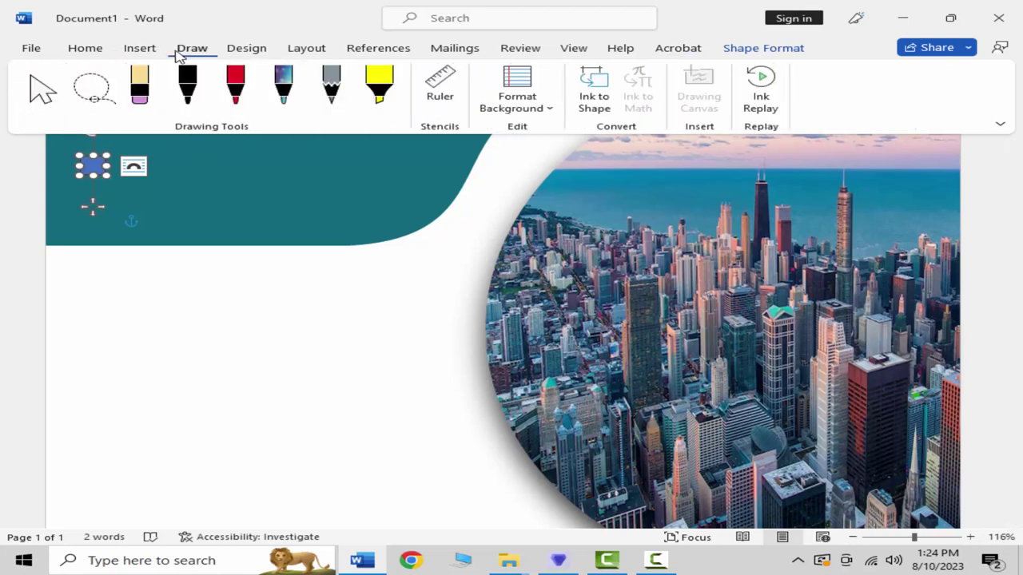
click(149, 52)
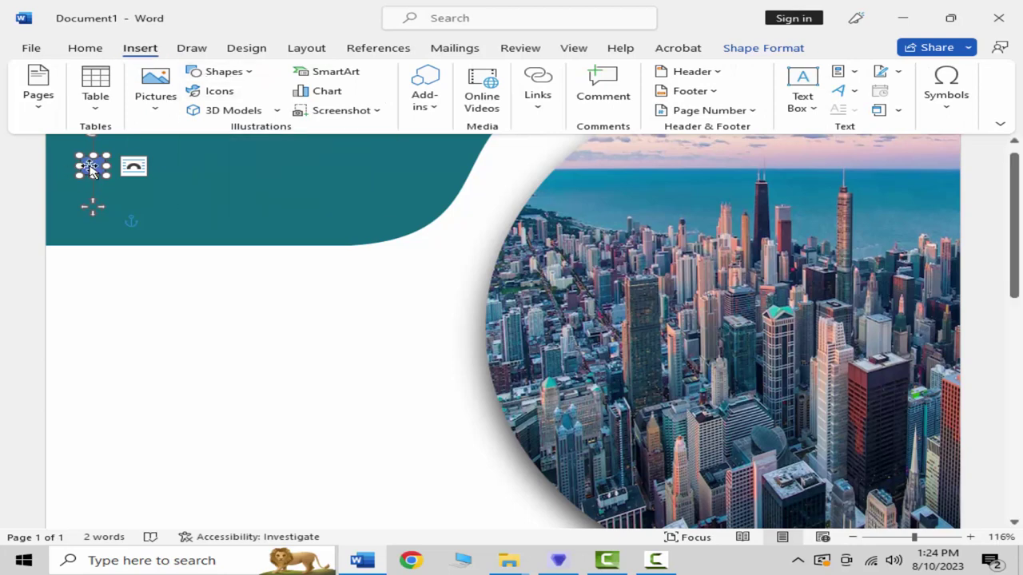
Fill the small square orange.
click(734, 52)
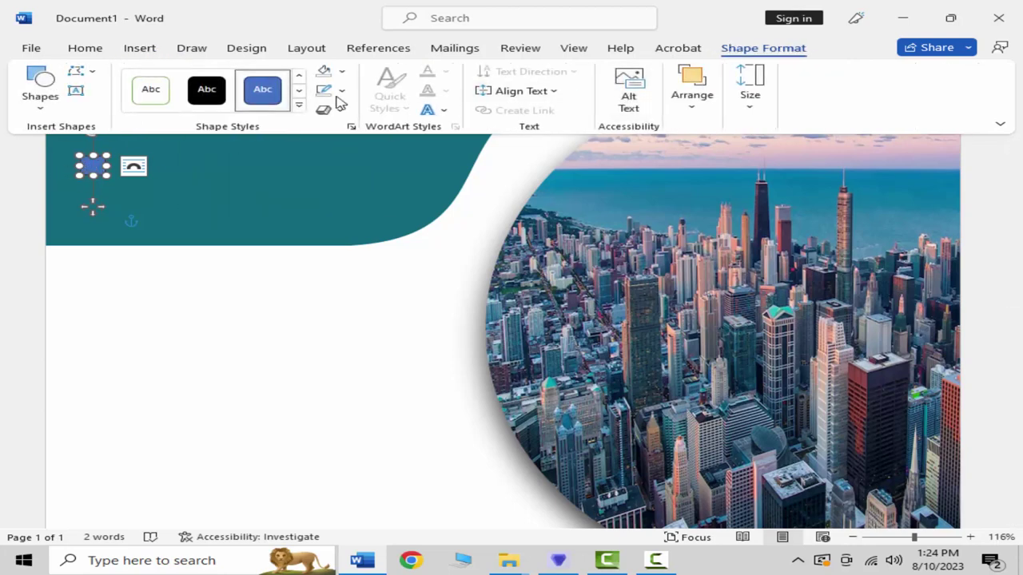
click(342, 71)
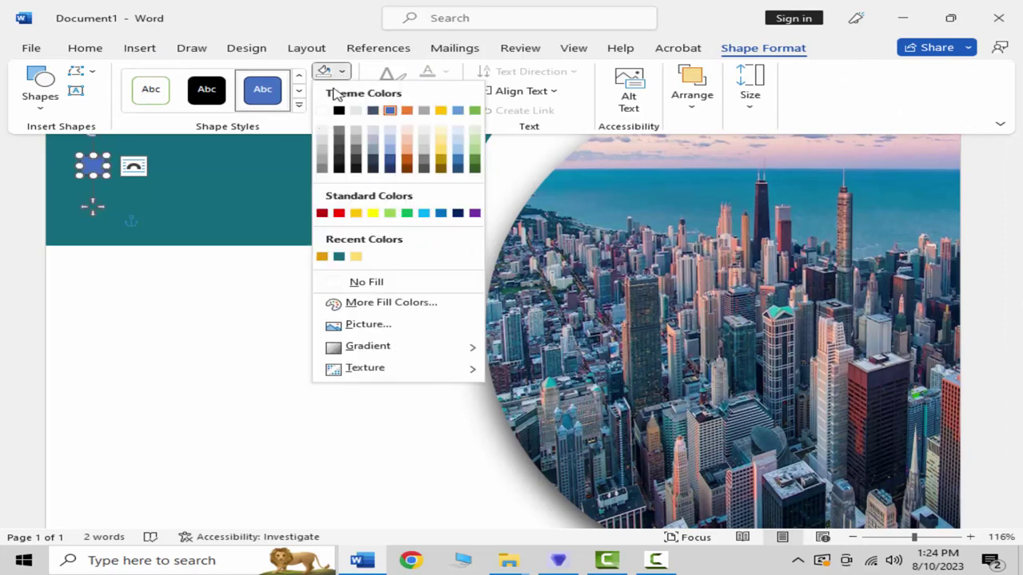
click(342, 71)
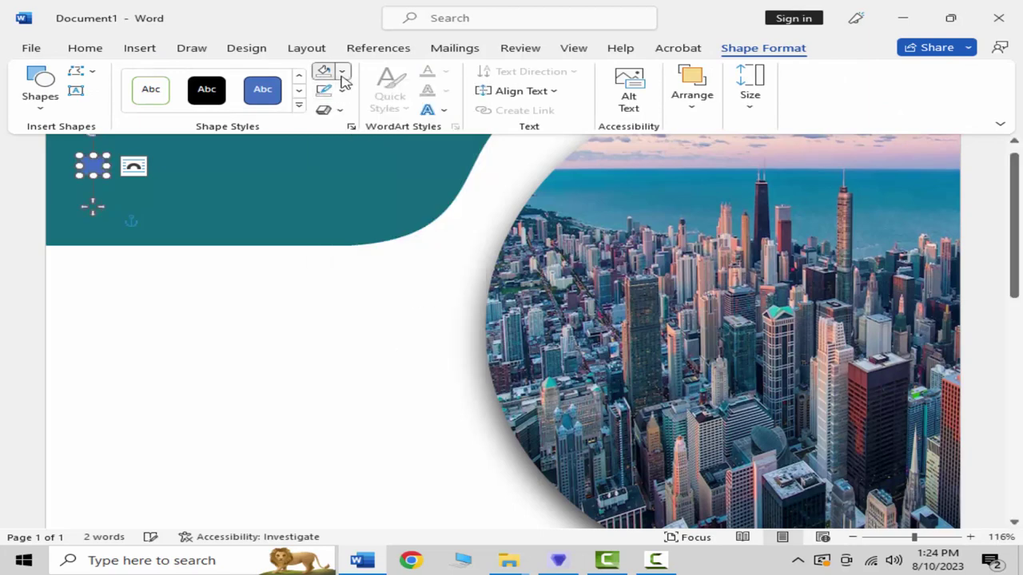
click(342, 71)
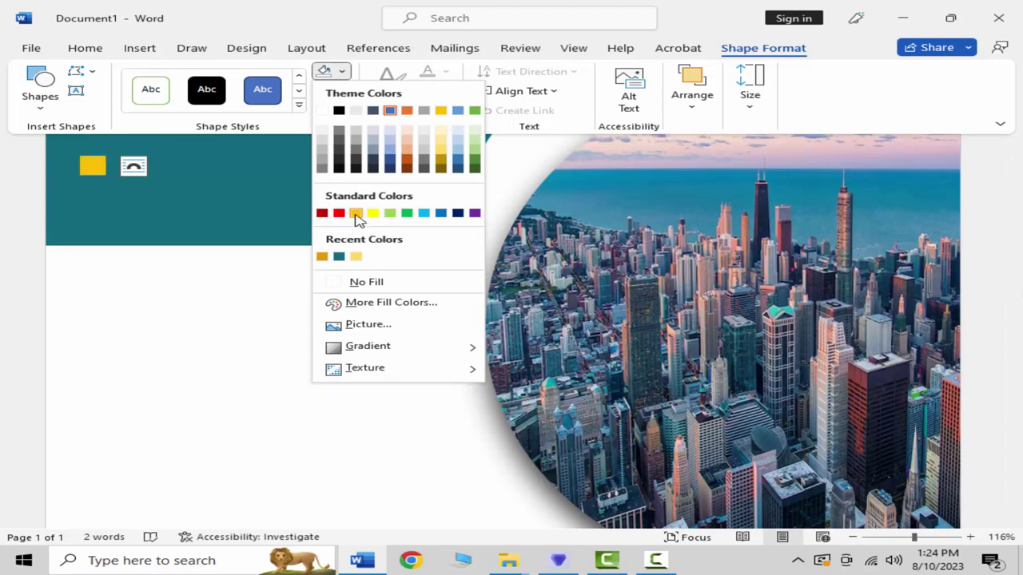
click(355, 214)
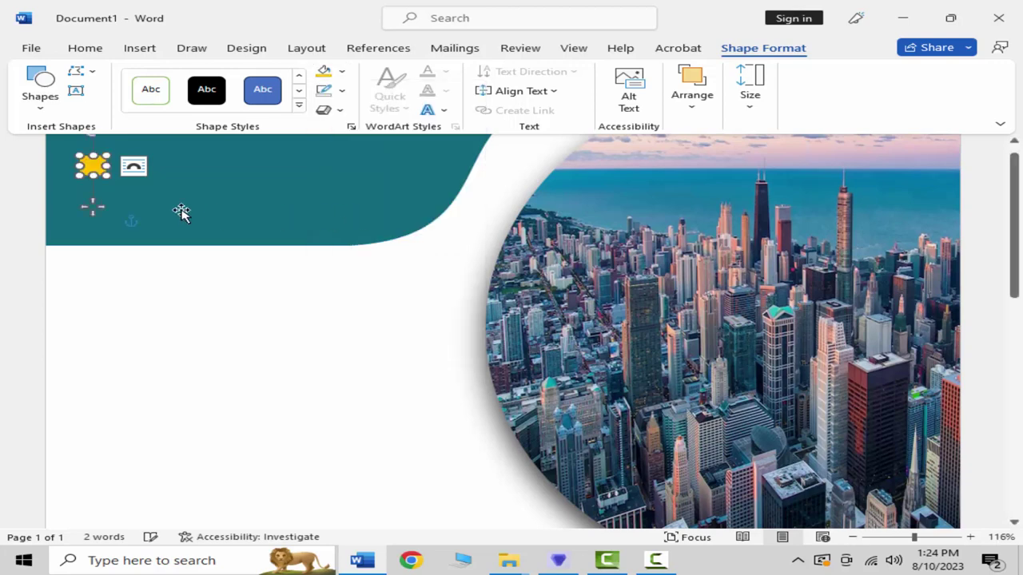
Duplicate the orange square and offset the copy so it overlaps the original.
right_click(92, 170)
click(142, 198)
right_click(94, 166)
click(146, 242)
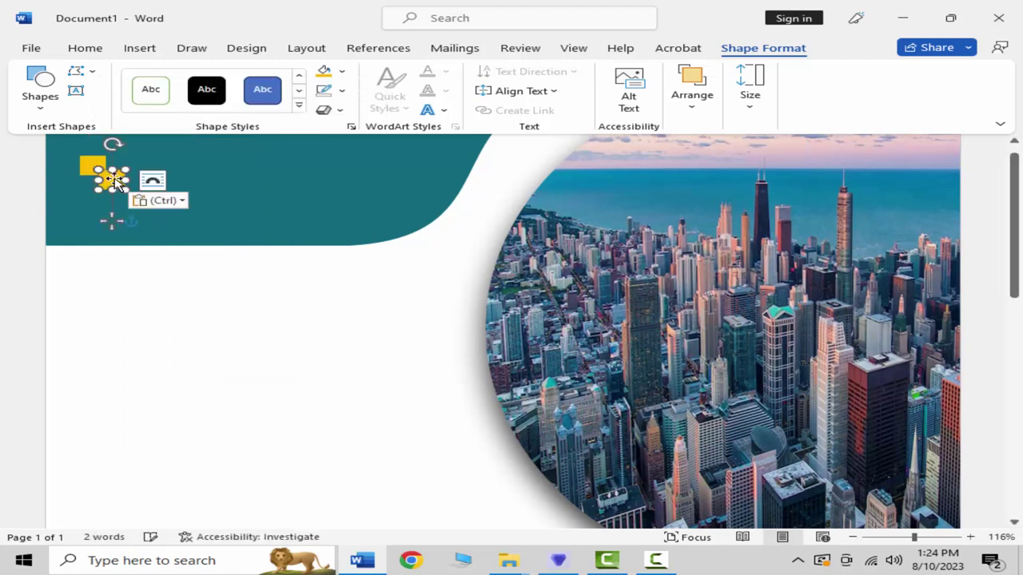
drag(114, 180, 109, 174)
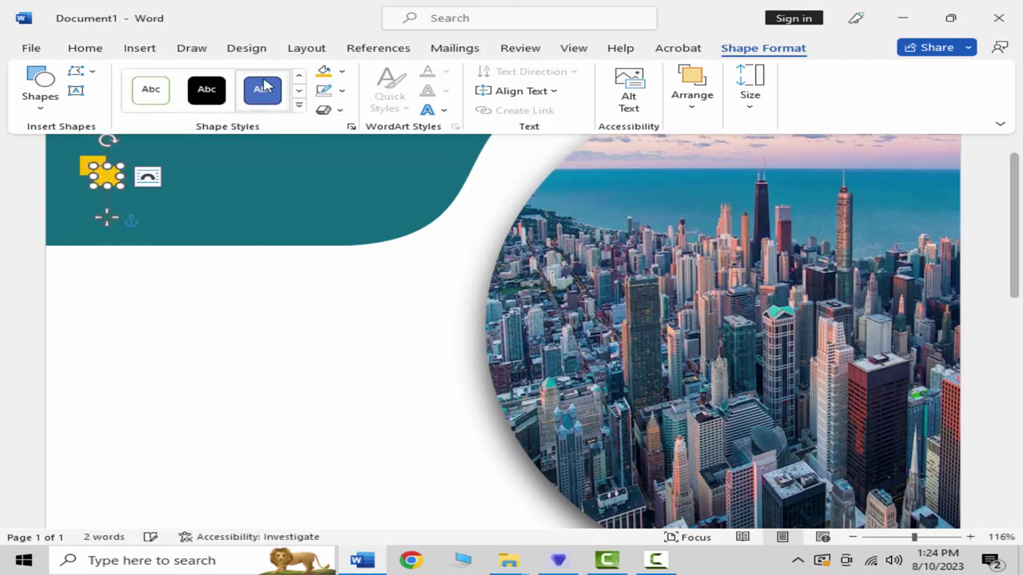
Make the overlapping copy white and nudge it into place.
click(341, 71)
click(321, 111)
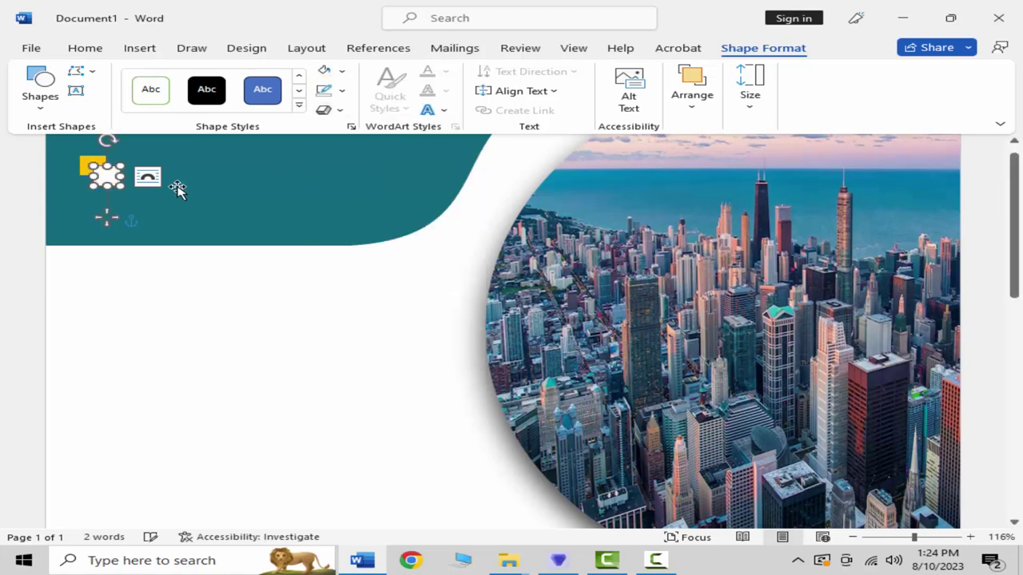
key(ctrl+Left)
key(ctrl+Left)
key(ctrl+Left)
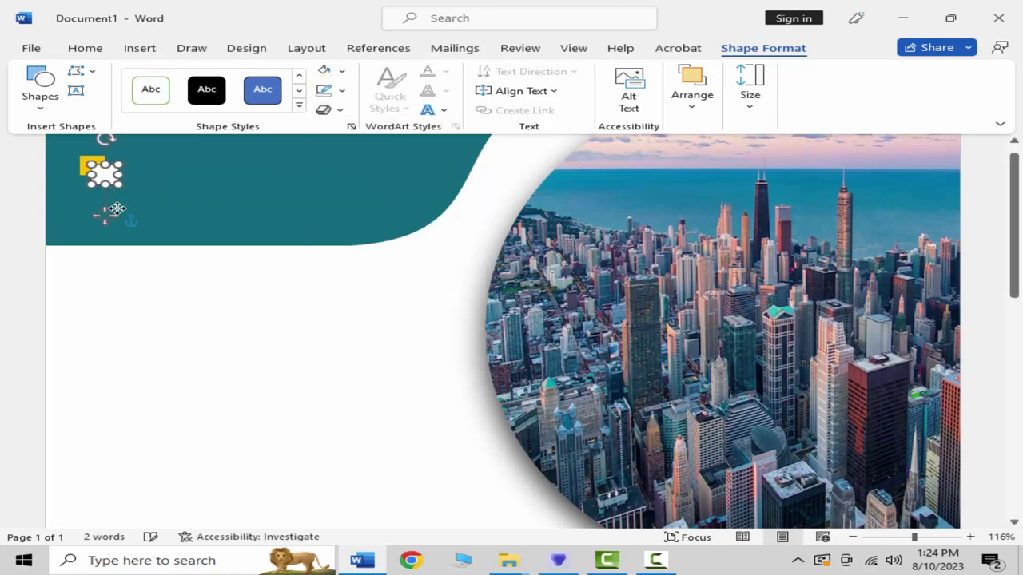
key(ctrl+Up)
key(ctrl+Up)
click(146, 231)
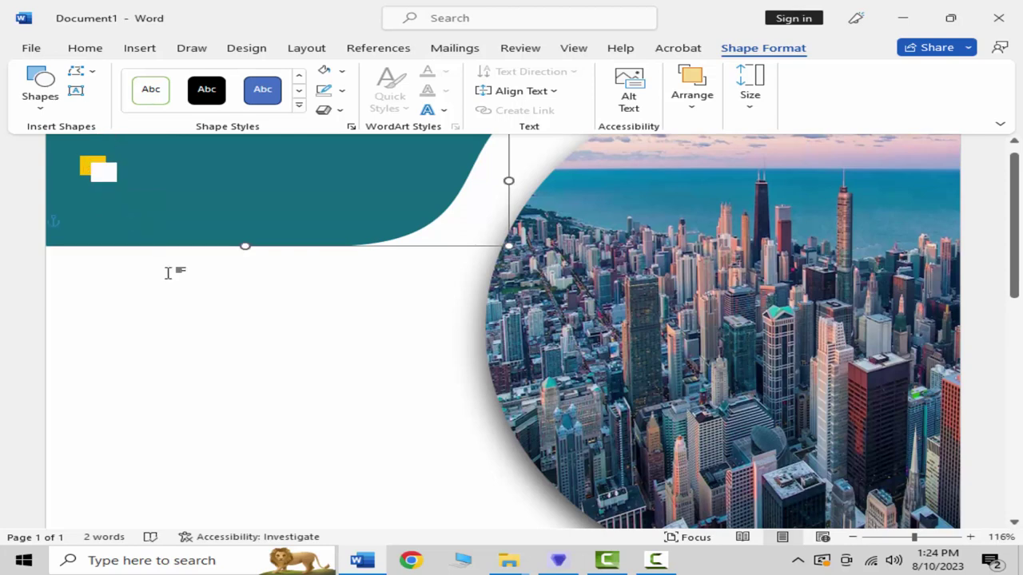
scroll(144, 290, down, 1)
scroll(155, 288, up, 1)
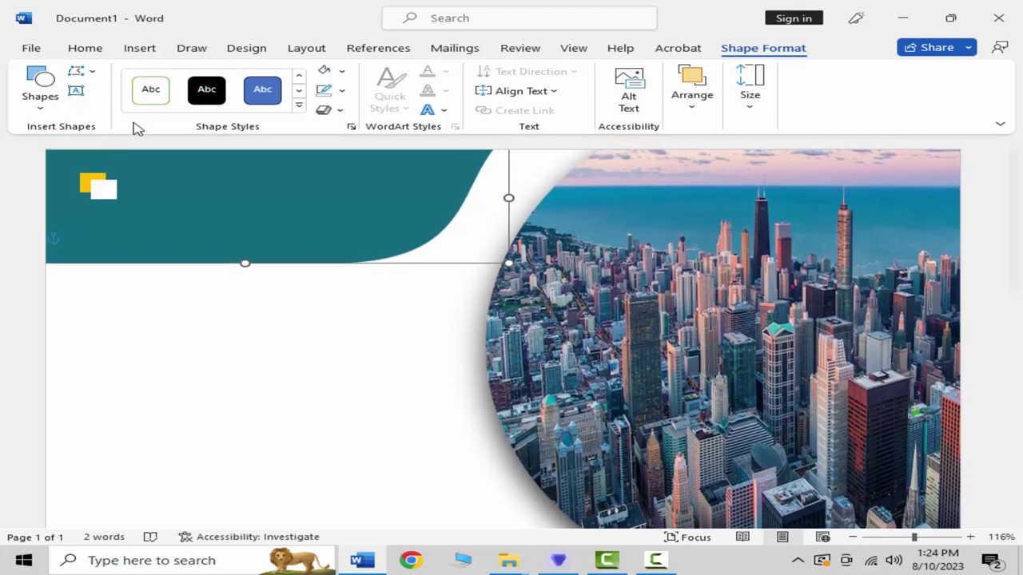
scroll(211, 311, down, 4)
scroll(212, 311, down, 4)
Duplicate the ABOUT ME text box and move the copy into the header beside the squares.
click(173, 288)
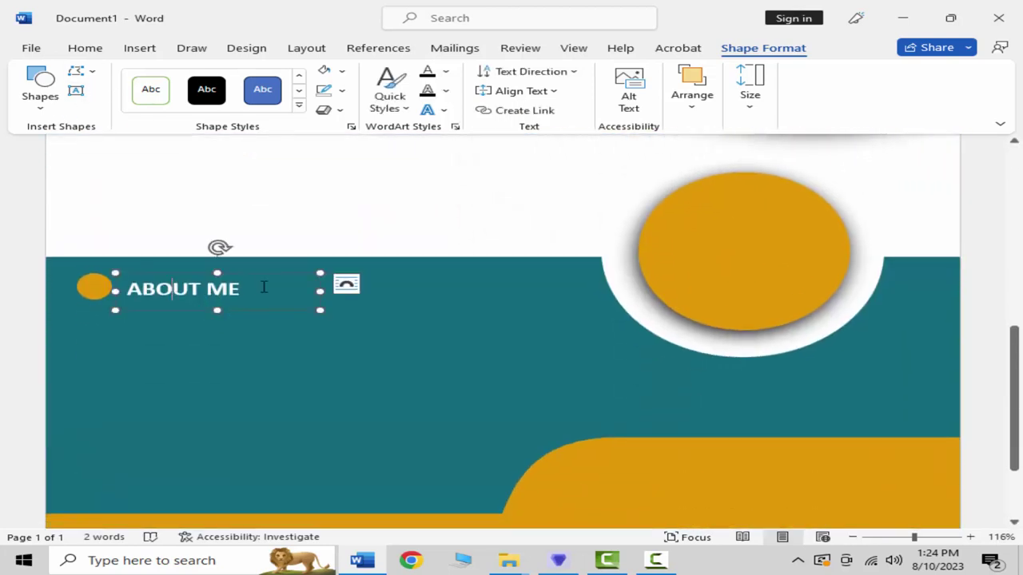
right_click(240, 273)
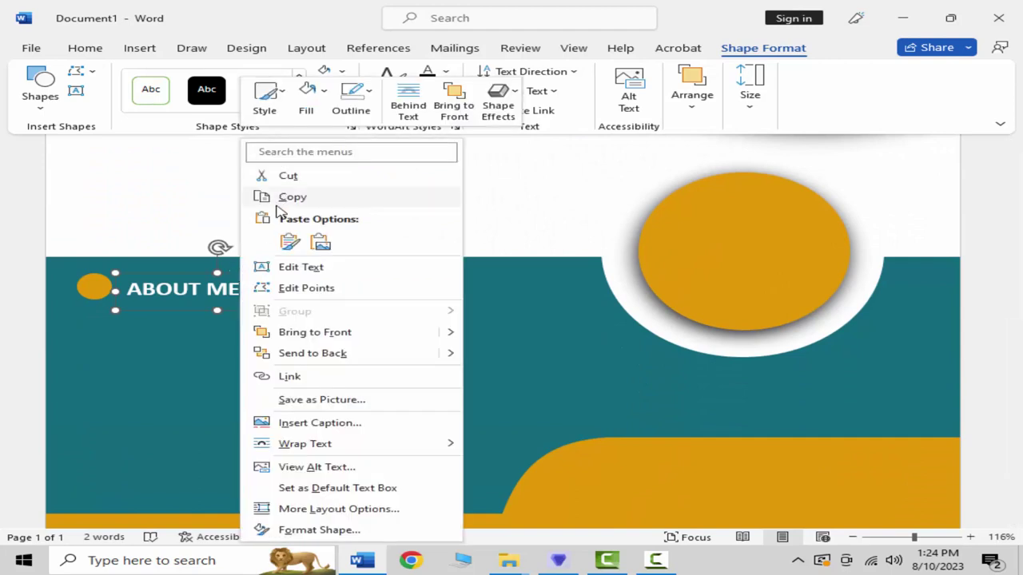
click(278, 202)
right_click(228, 292)
click(280, 242)
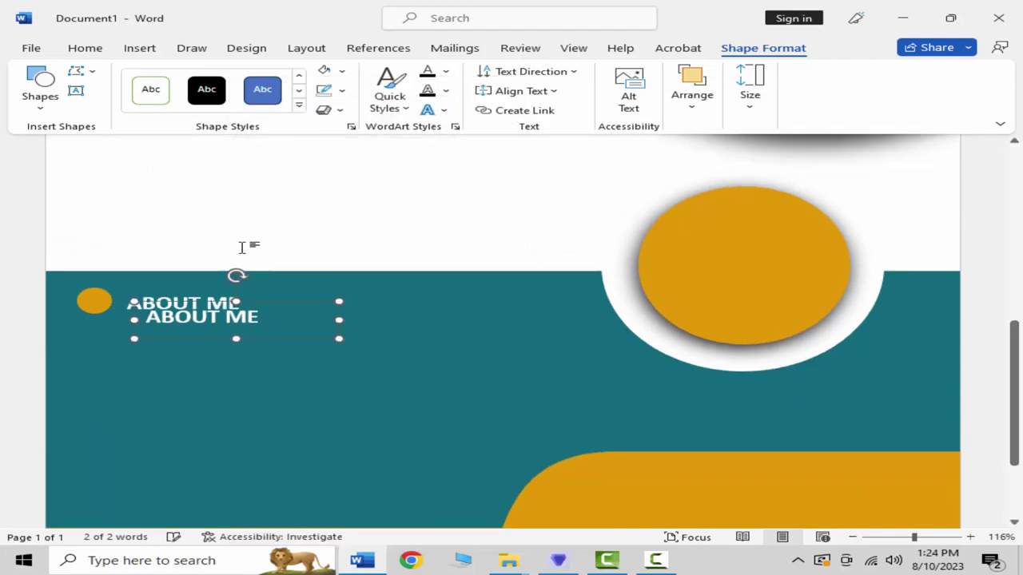
scroll(256, 320, up, 2)
drag(266, 366, 258, 115)
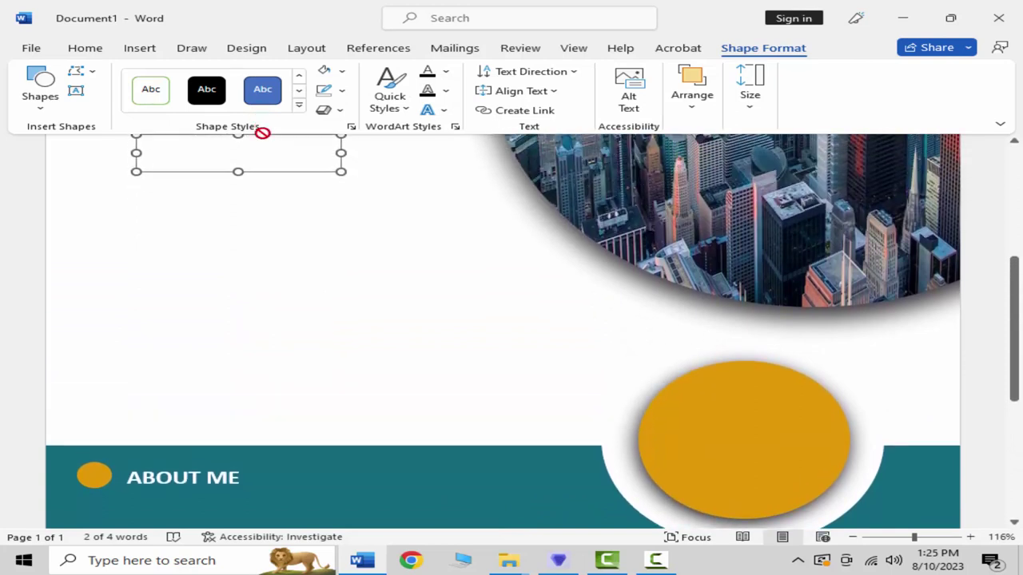
mouse_move(259, 118)
mouse_down()
mouse_move(256, 174)
mouse_move(110, 195)
mouse_up()
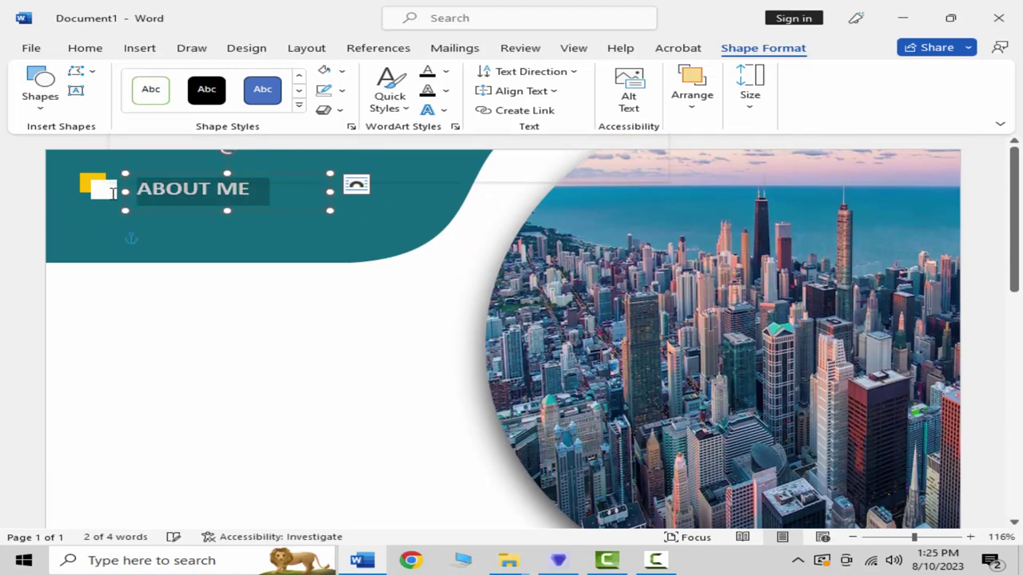
Retype the copied heading as LOGO and enlarge it to size 20.
text(LOGO)
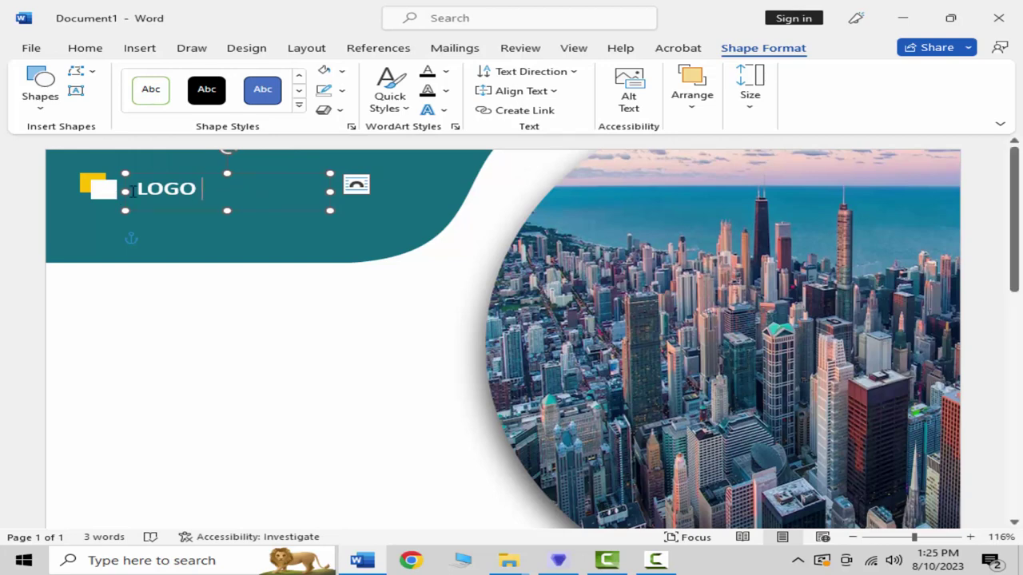
double_click(131, 192)
click(272, 143)
click(271, 143)
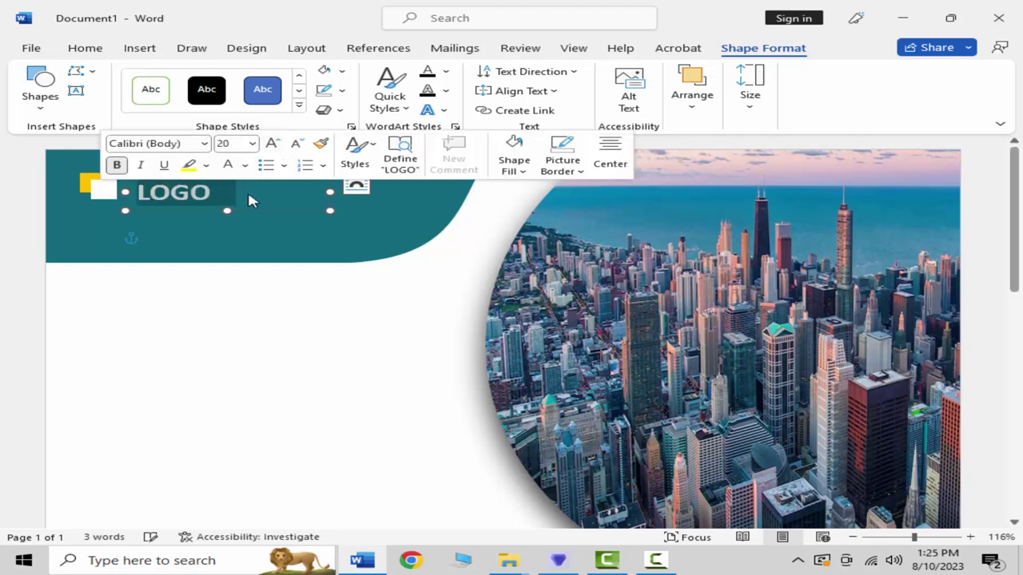
click(281, 235)
Duplicate the LOGO text box and place the copy just below the original.
ctrl+scroll(202, 311, down, 3)
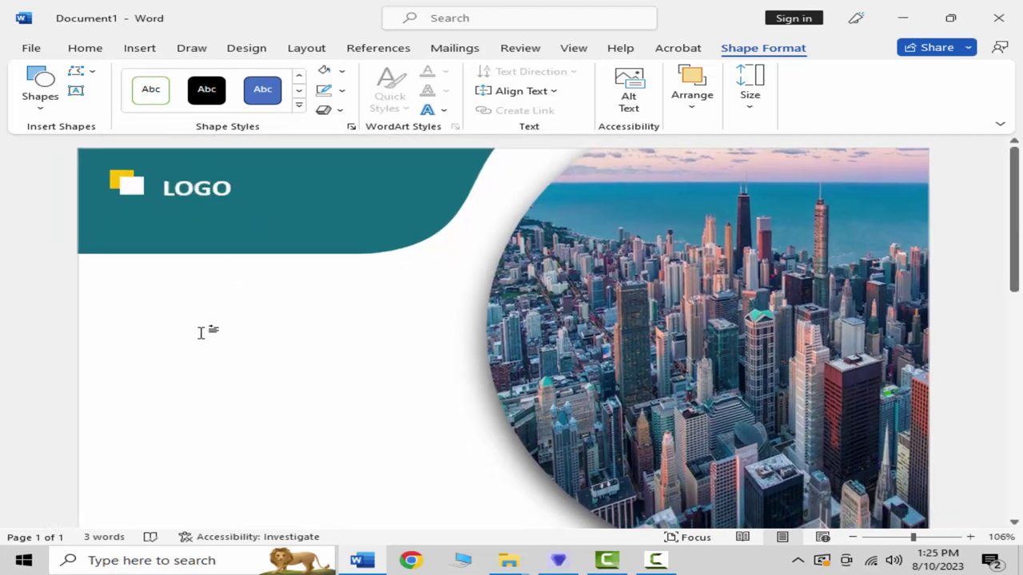
scroll(232, 331, down, 4)
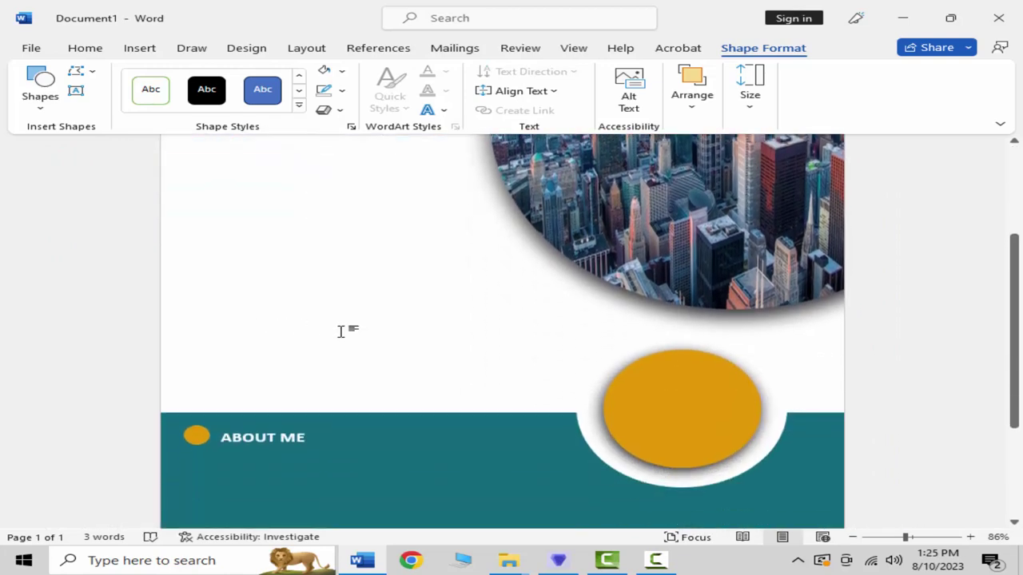
ctrl+scroll(340, 331, down, 1)
scroll(310, 328, up, 2)
scroll(310, 328, up, 2)
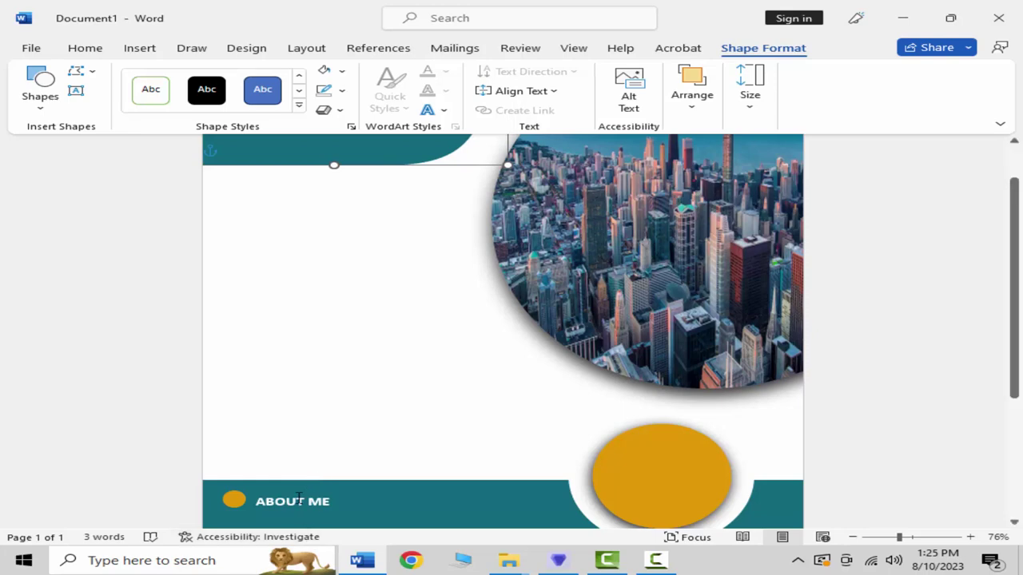
scroll(304, 205, up, 1)
click(289, 150)
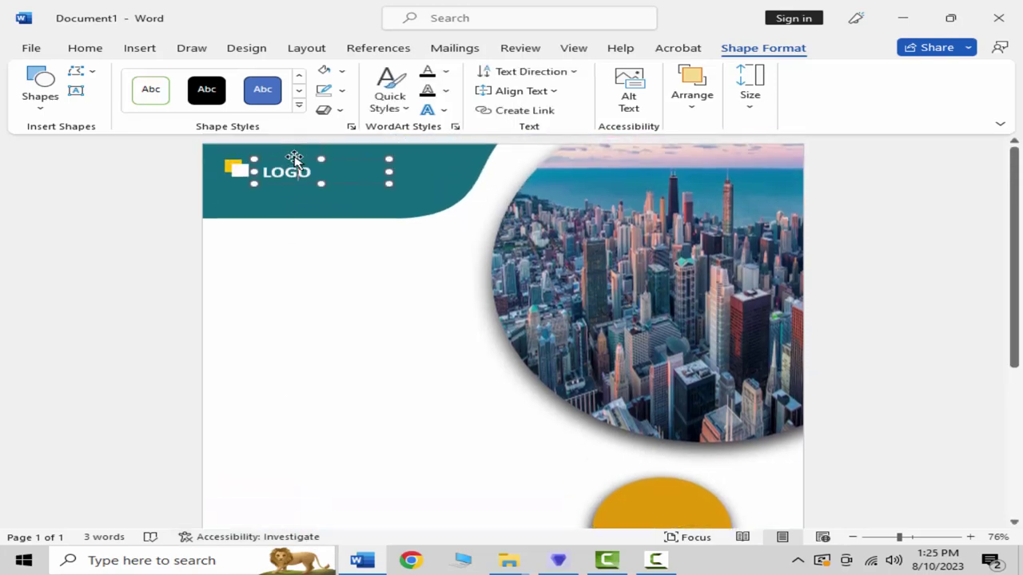
scroll(293, 160, up, 1)
right_click(295, 164)
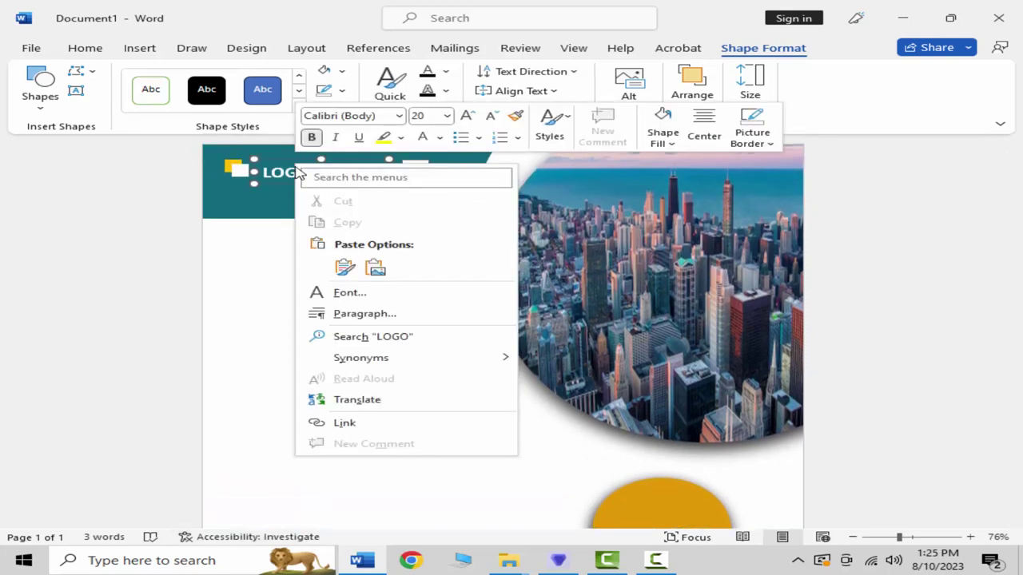
click(278, 157)
right_click(289, 164)
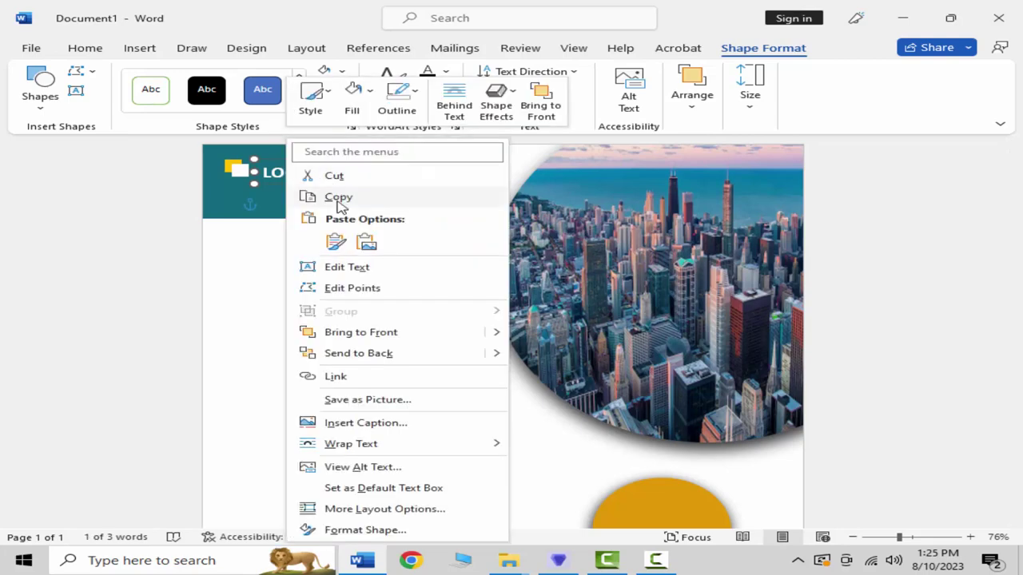
click(354, 197)
right_click(302, 167)
click(352, 239)
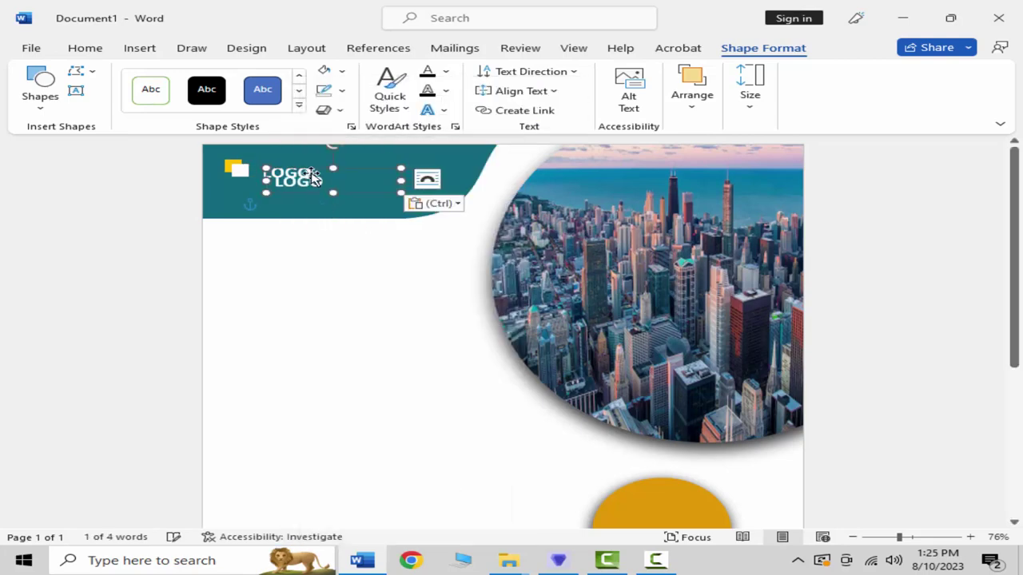
drag(310, 184, 336, 206)
Colour the duplicate's LOGO text gold and move it onto the white area left of the photo.
drag(256, 207, 323, 214)
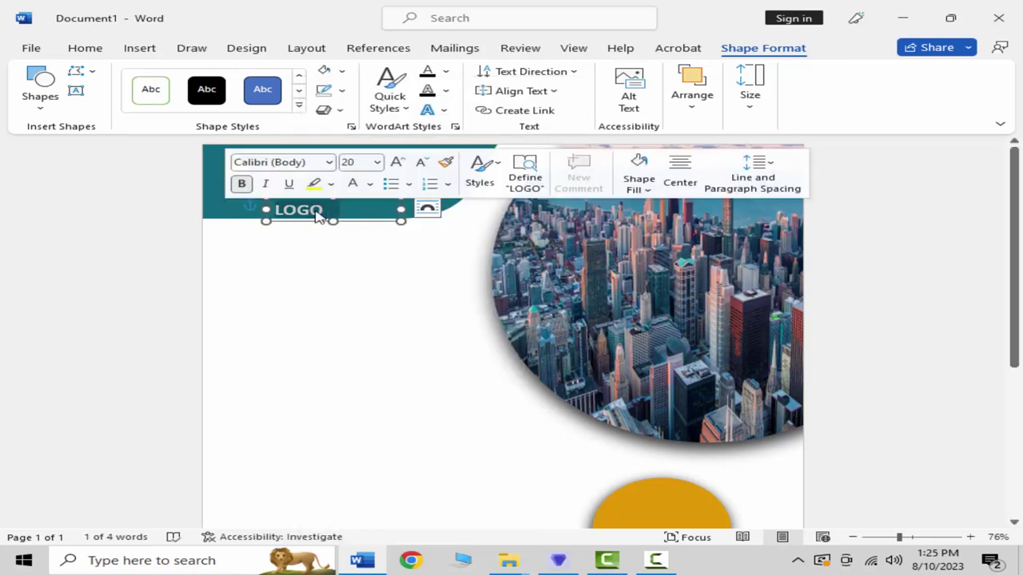
click(370, 184)
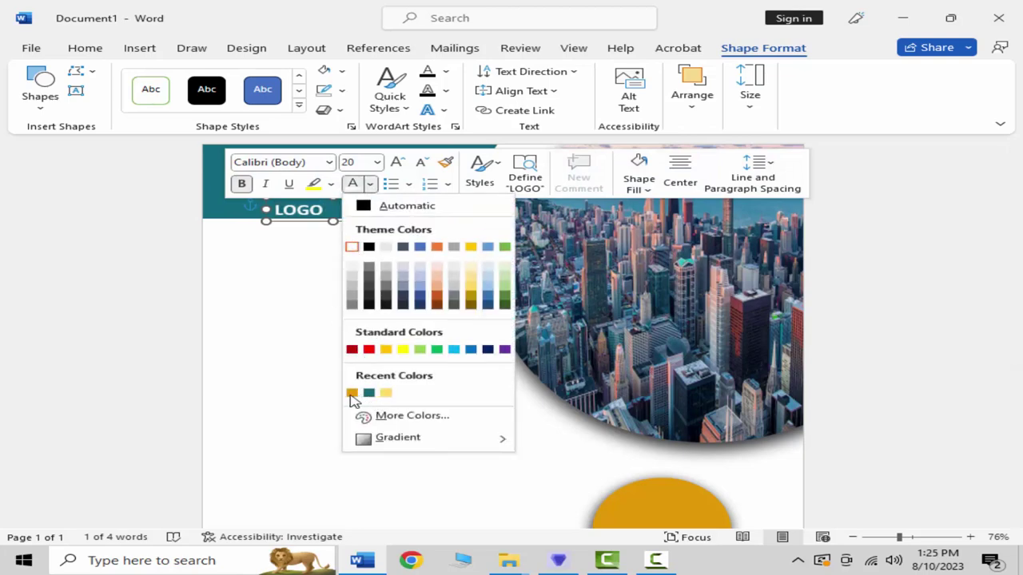
click(351, 393)
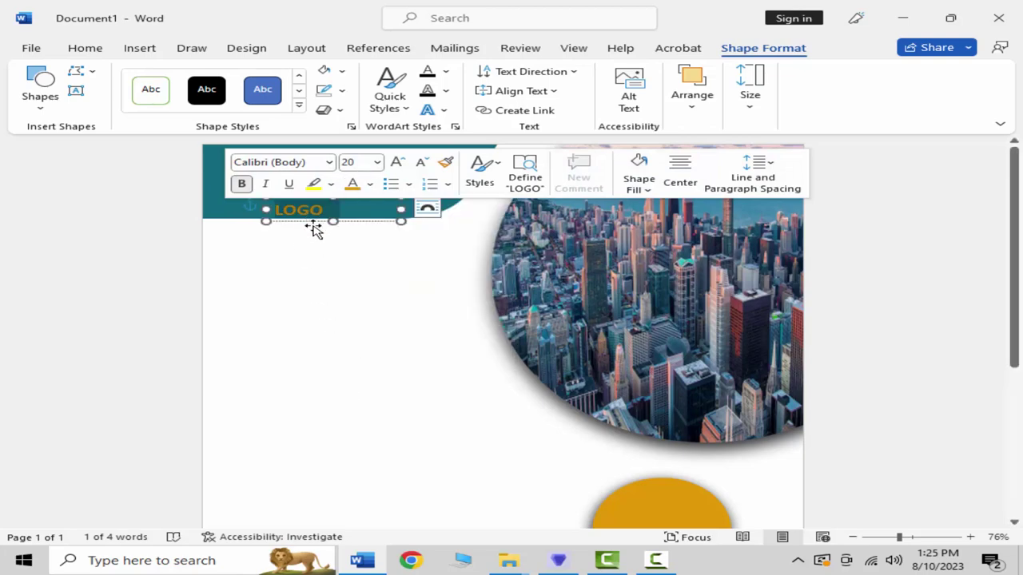
mouse_move(310, 226)
mouse_down()
mouse_move(276, 493)
mouse_move(263, 461)
mouse_up()
scroll(267, 461, down, 1)
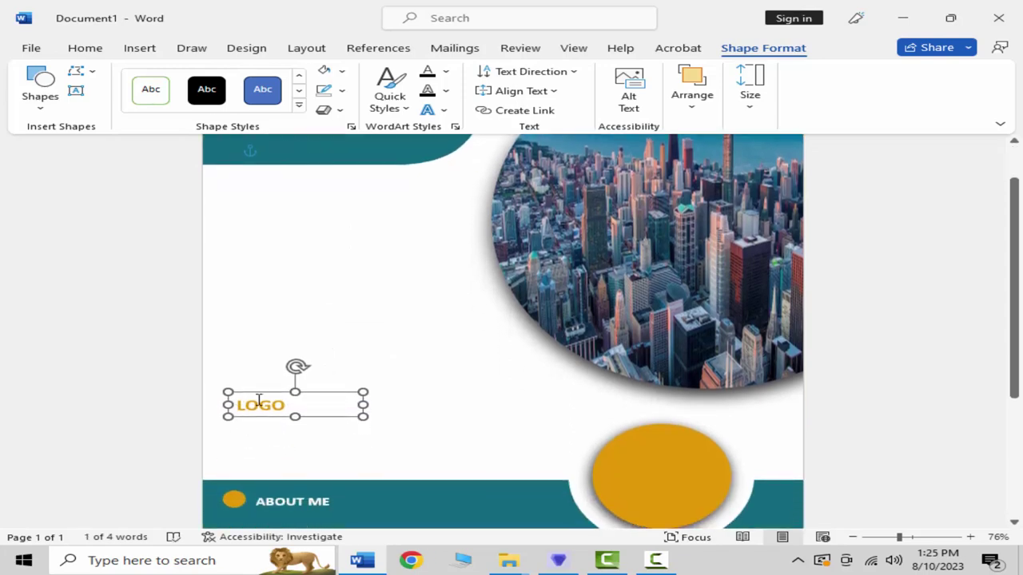
drag(266, 370, 252, 325)
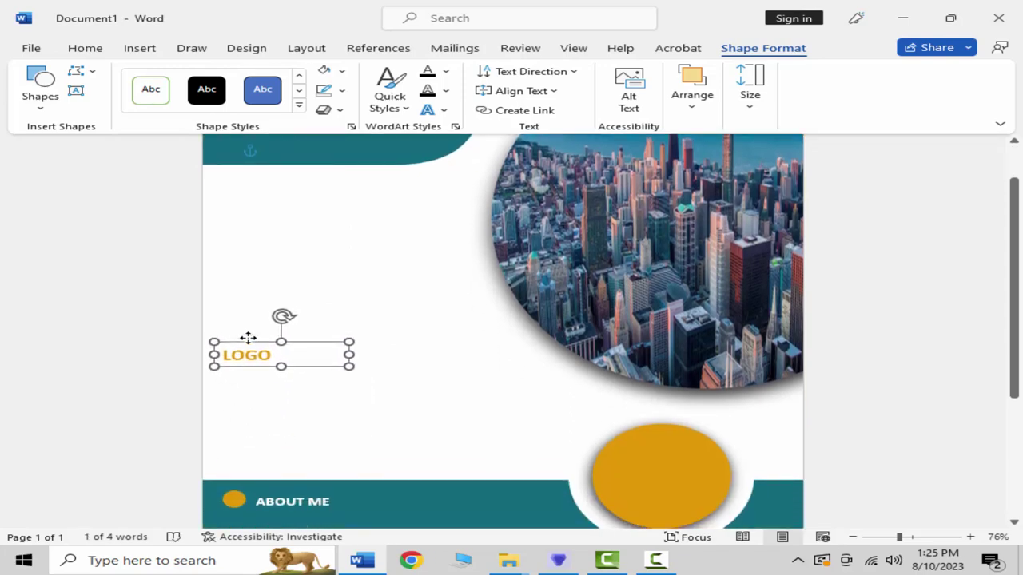
Widen the gold text box, retype it as BUSINESS, and raise it to 36 pt.
drag(349, 364, 480, 410)
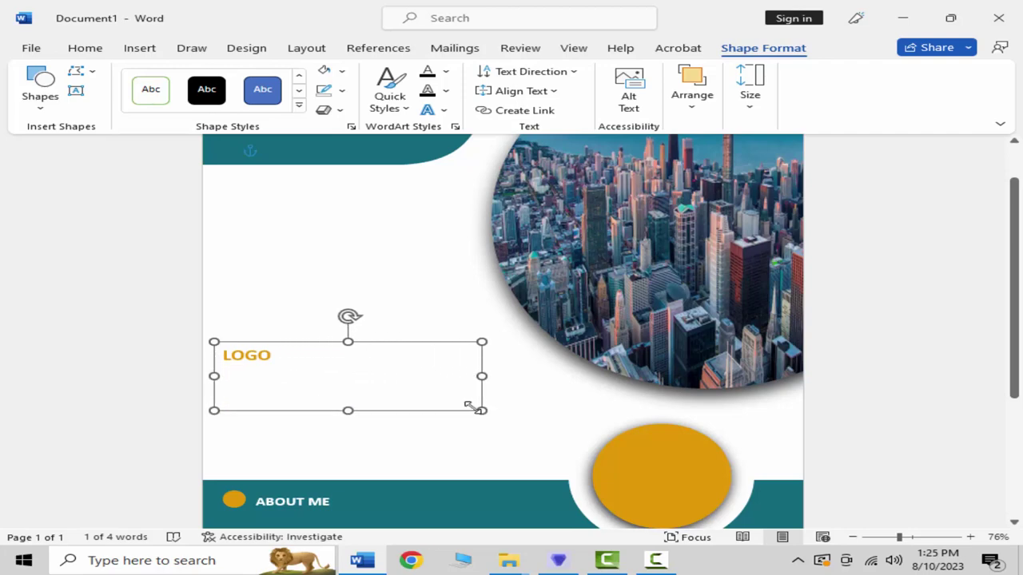
drag(261, 352, 142, 359)
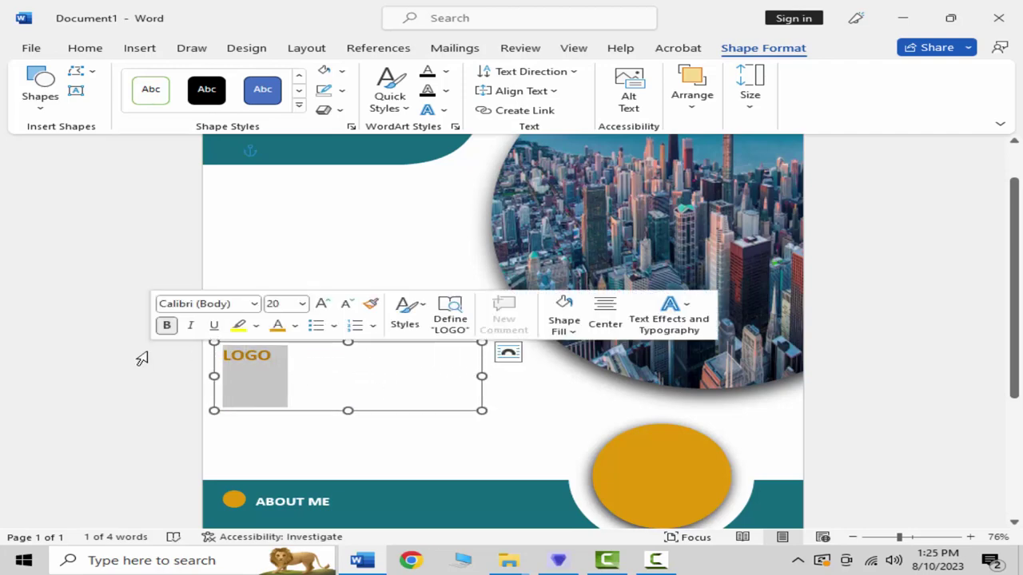
text(BUSINESS)
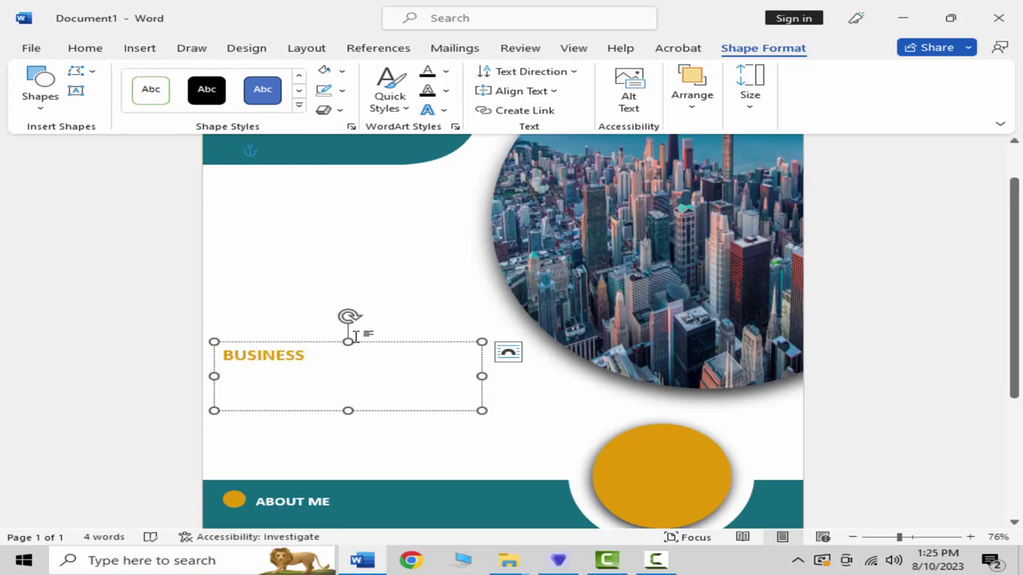
triple_click(241, 357)
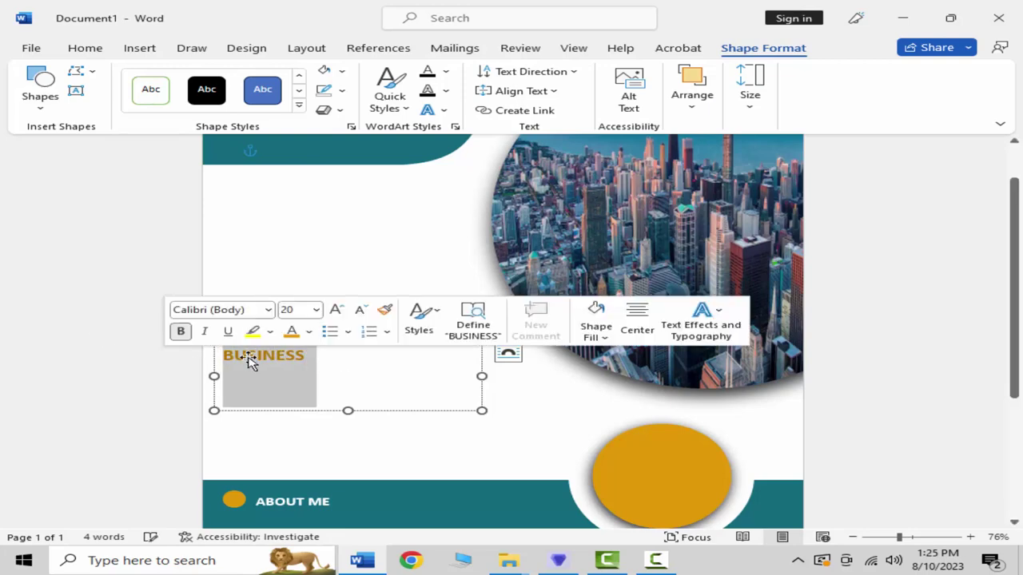
click(337, 310)
click(337, 311)
click(336, 311)
click(337, 311)
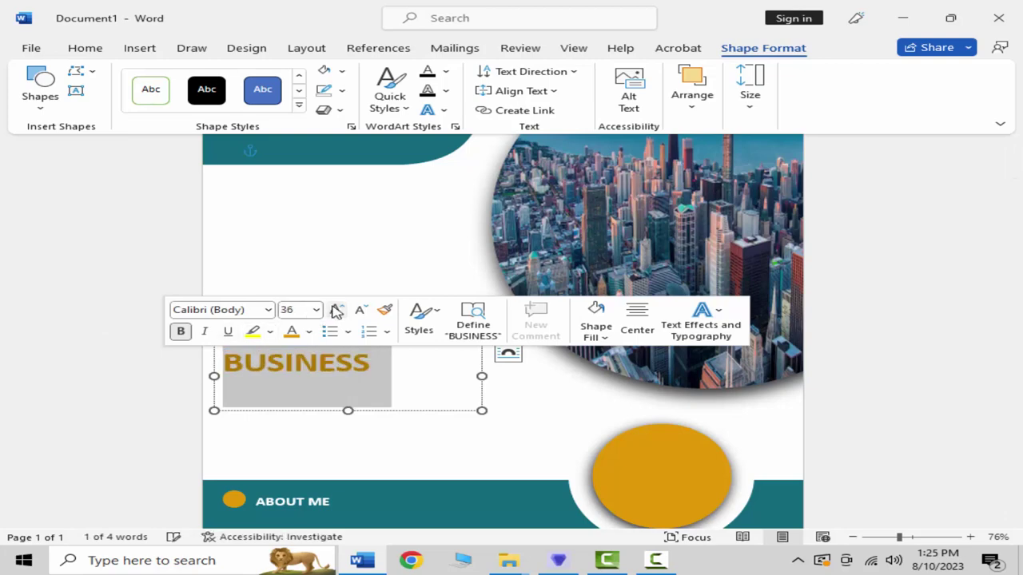
click(418, 413)
click(335, 364)
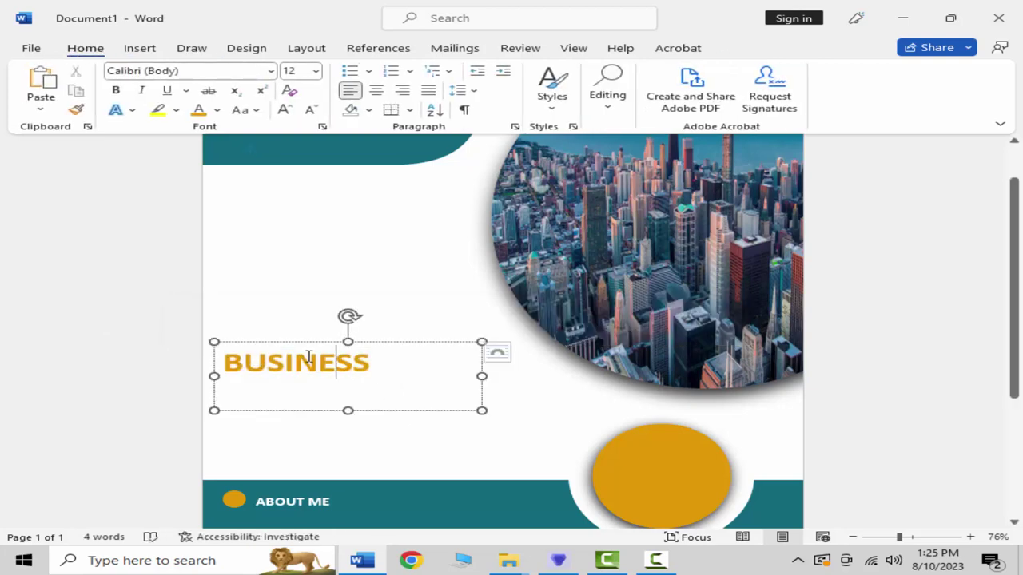
Move BUSINESS to the left margin and paste a duplicate of its box to the right.
drag(297, 346, 270, 335)
right_click(270, 336)
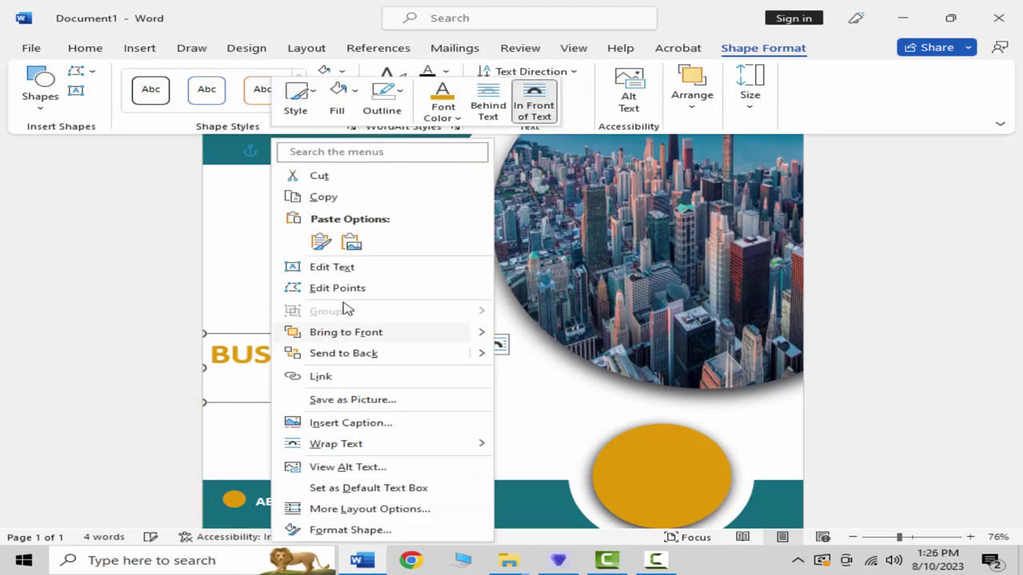
click(320, 197)
click(287, 338)
right_click(288, 337)
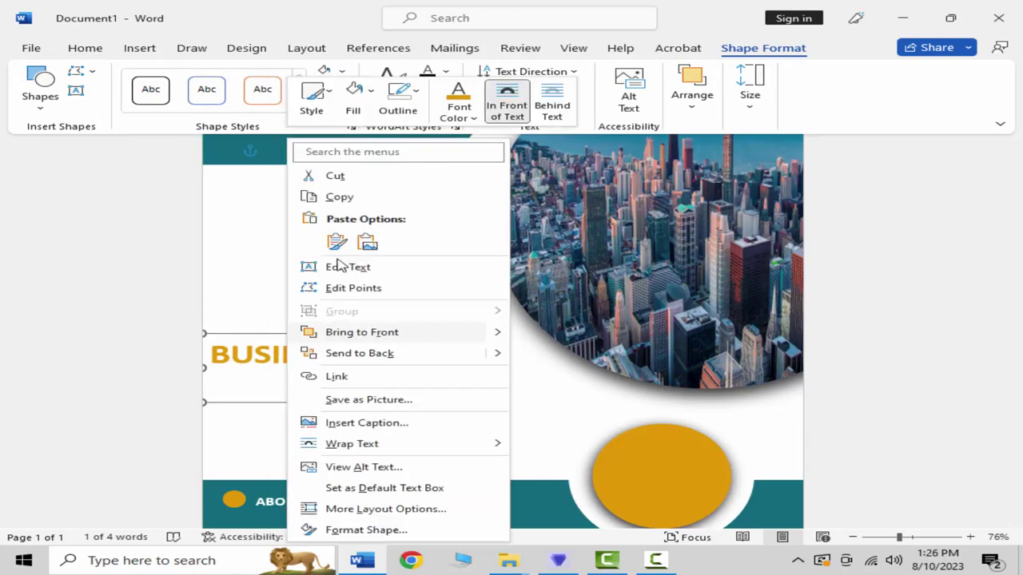
key(Escape)
key(ctrl+v)
mouse_move(370, 346)
mouse_down()
mouse_move(472, 344)
mouse_move(291, 361)
mouse_up()
Retype the duplicate as NAME, colour it teal, and set it right beside BUSINESS.
text(NSA)
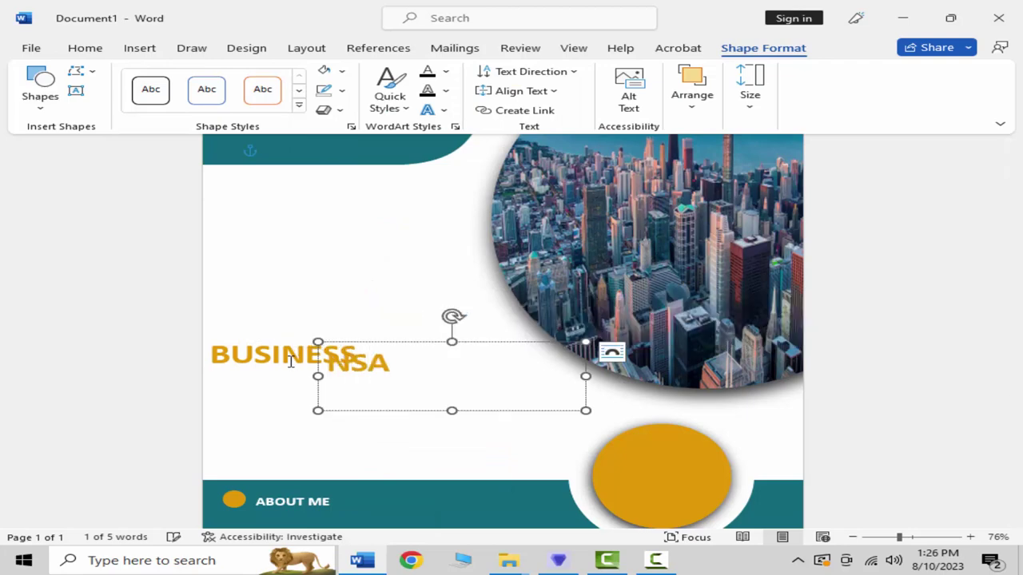
key(BackSpace)
text(ME)
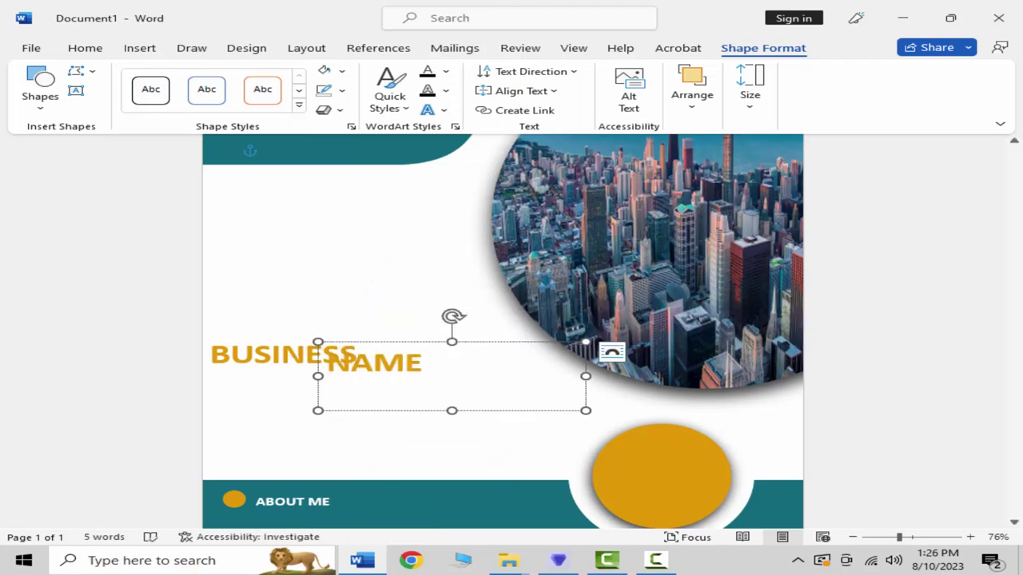
drag(448, 356, 326, 373)
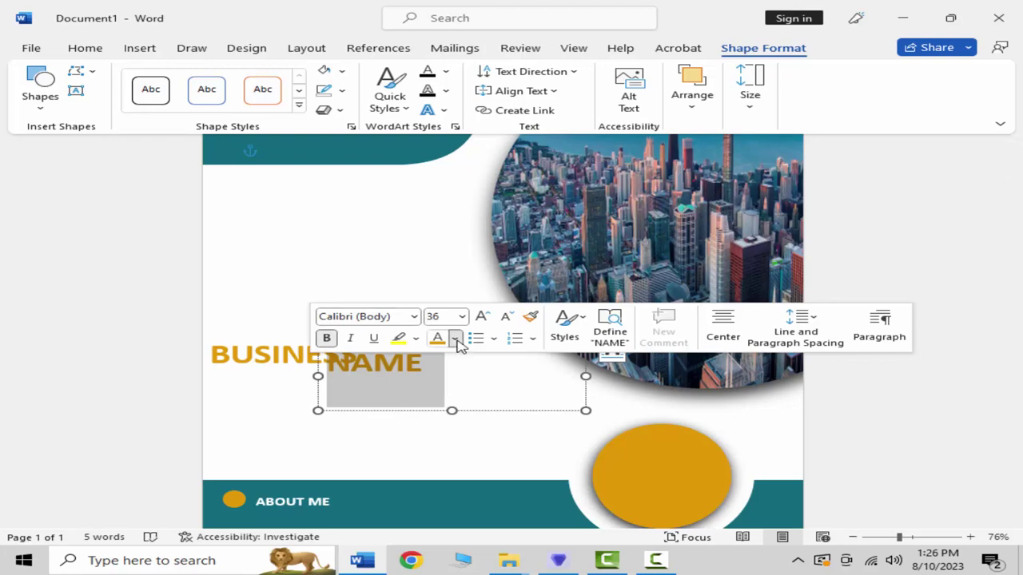
click(455, 339)
click(454, 271)
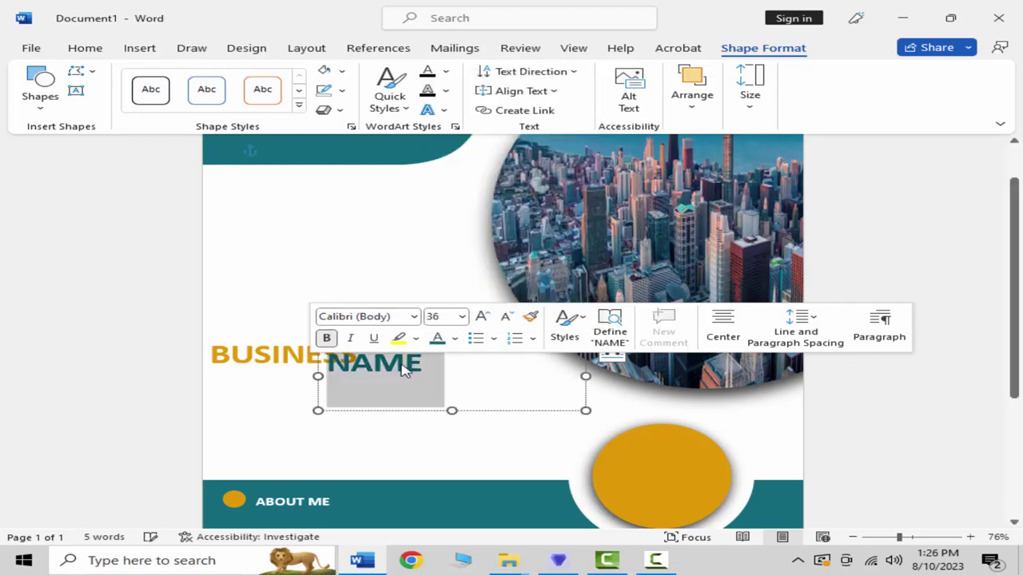
mouse_move(395, 343)
mouse_down()
mouse_move(442, 333)
mouse_move(430, 332)
mouse_up()
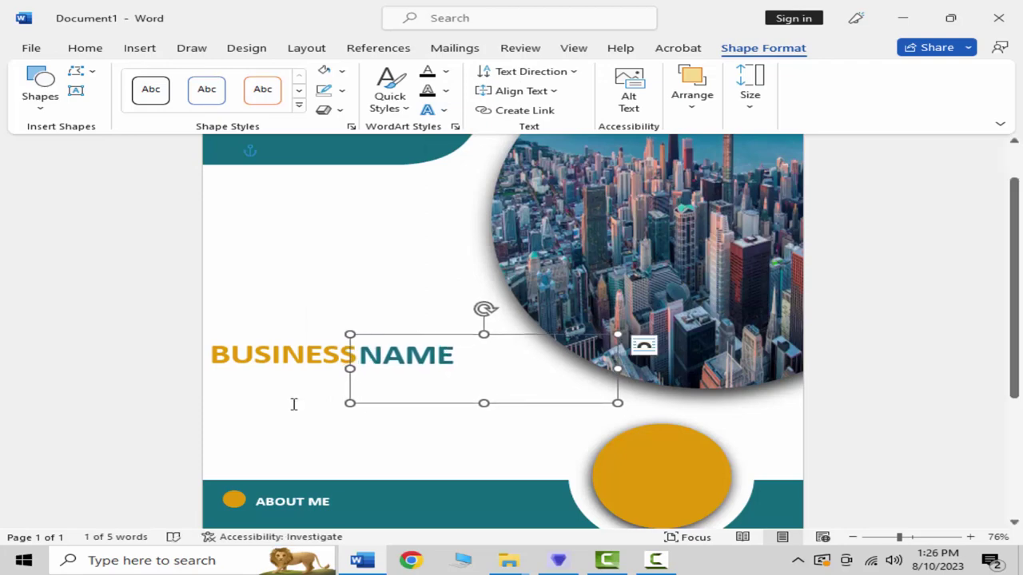
click(293, 404)
Duplicate the NAME text box and move the copy directly under BUSINESS.
click(141, 50)
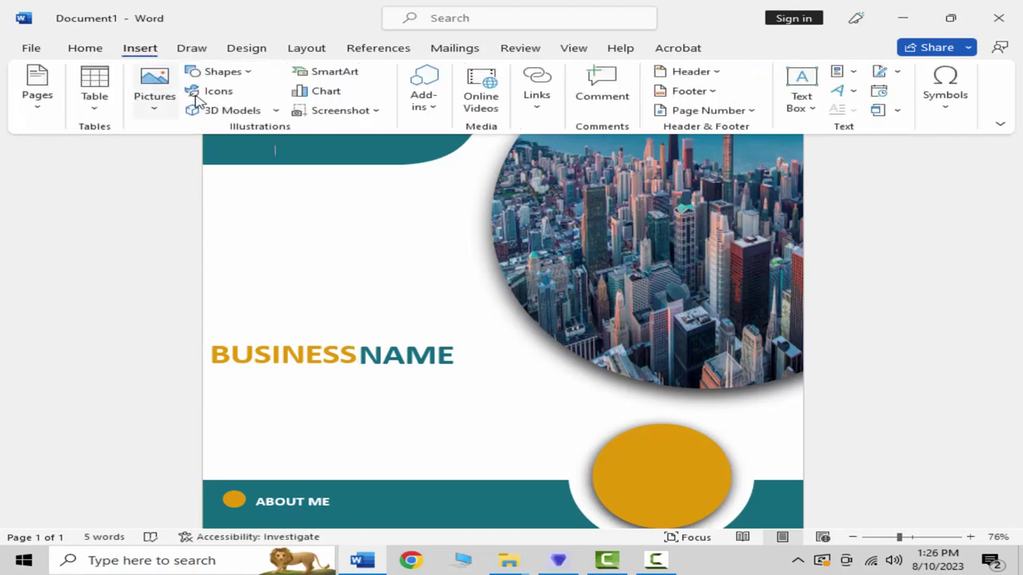
click(221, 72)
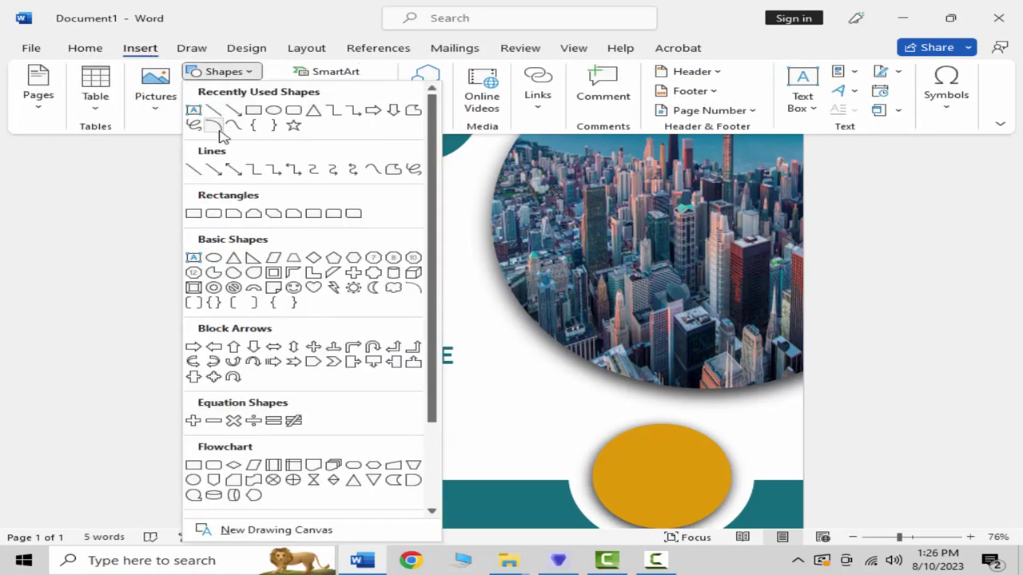
click(452, 271)
click(395, 336)
right_click(395, 336)
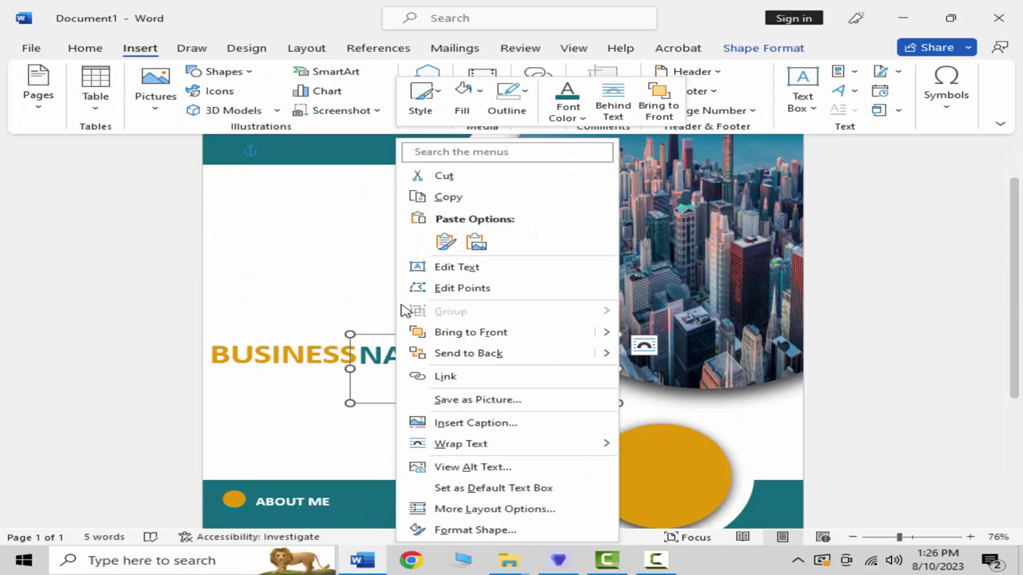
click(448, 196)
right_click(413, 338)
click(465, 241)
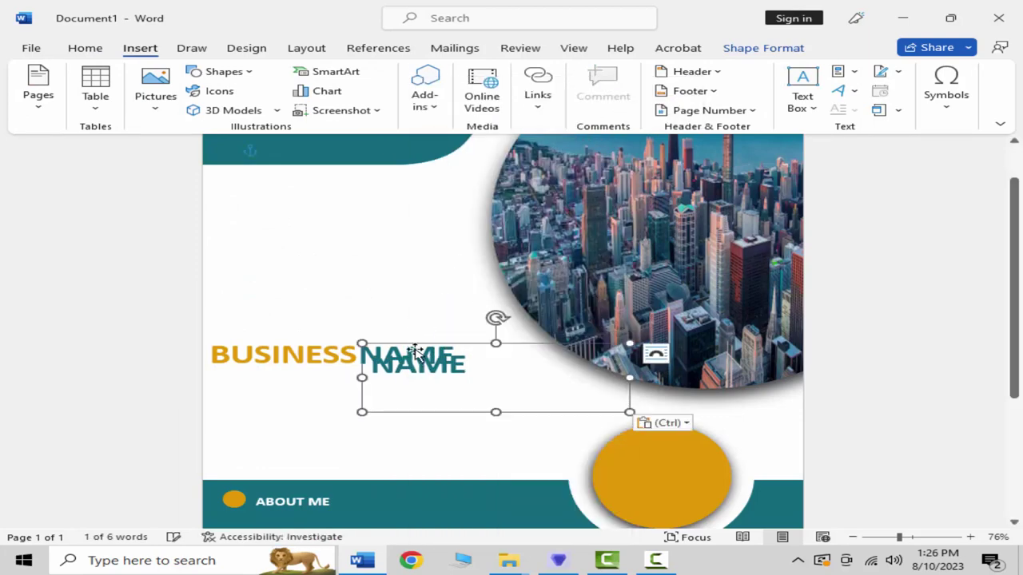
drag(401, 356, 259, 360)
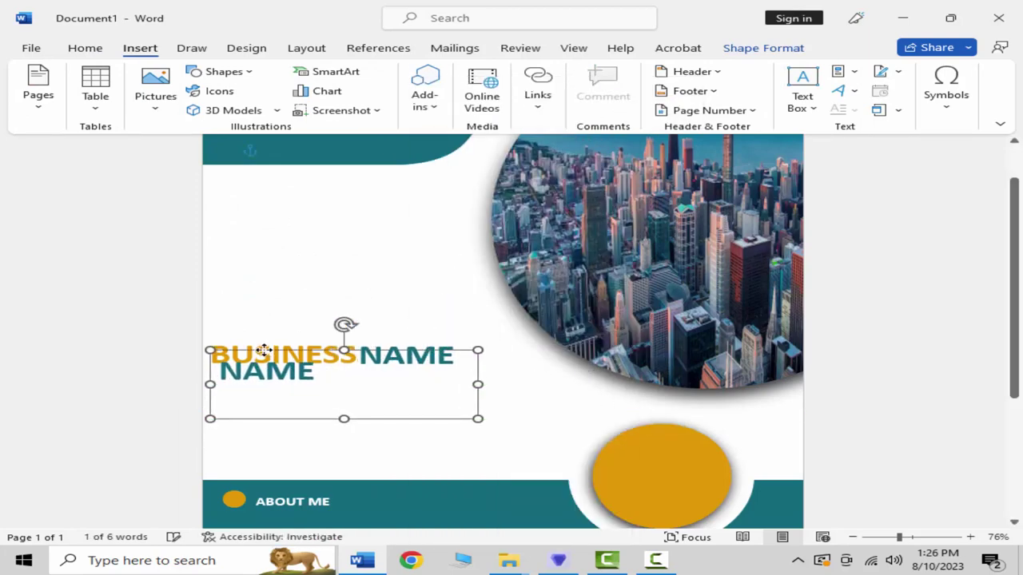
Change the copy's text to 2020-2023, decrease its font size, and nudge it under the title.
drag(337, 384, 184, 373)
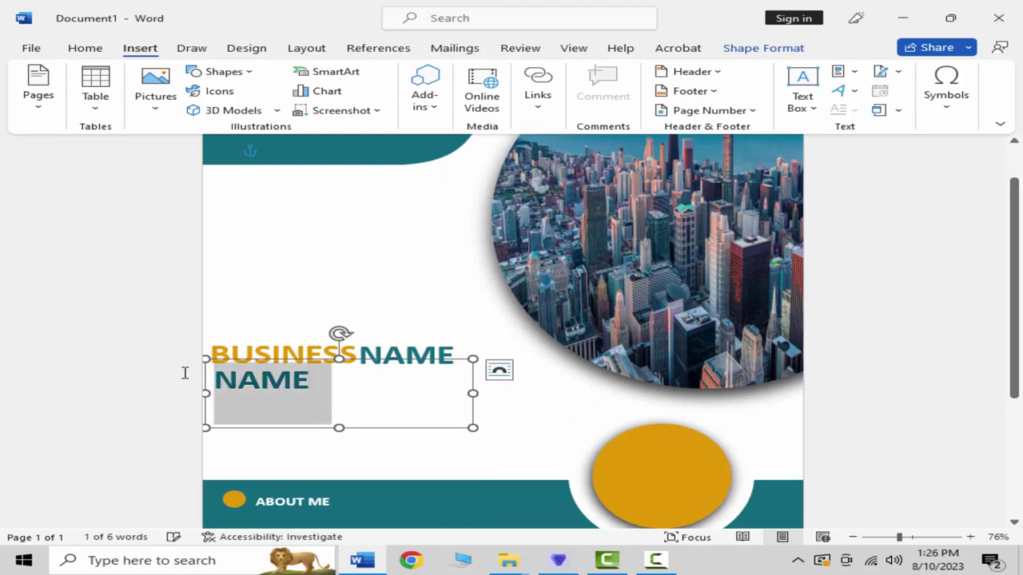
text(2020-2023)
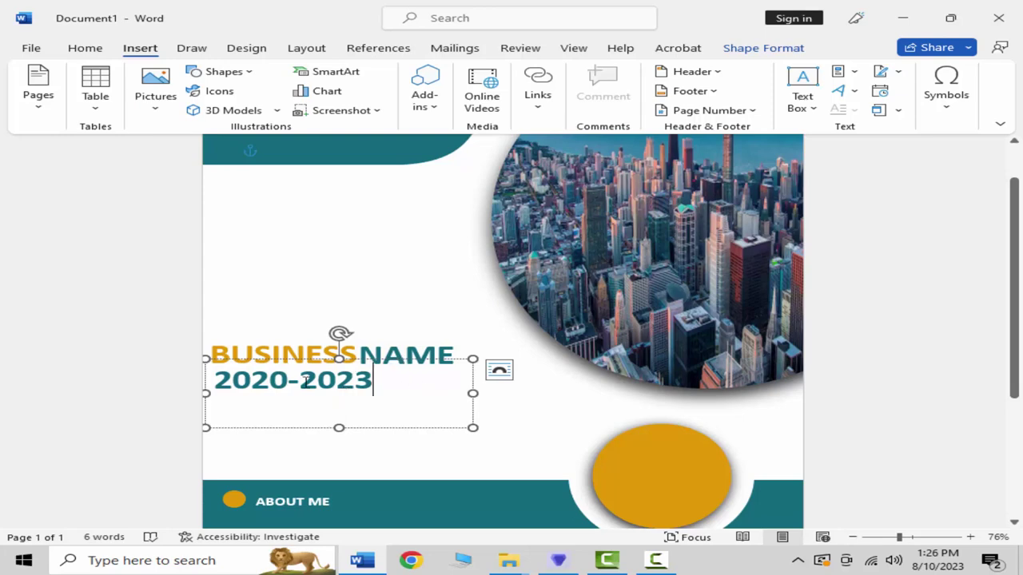
drag(306, 381, 179, 389)
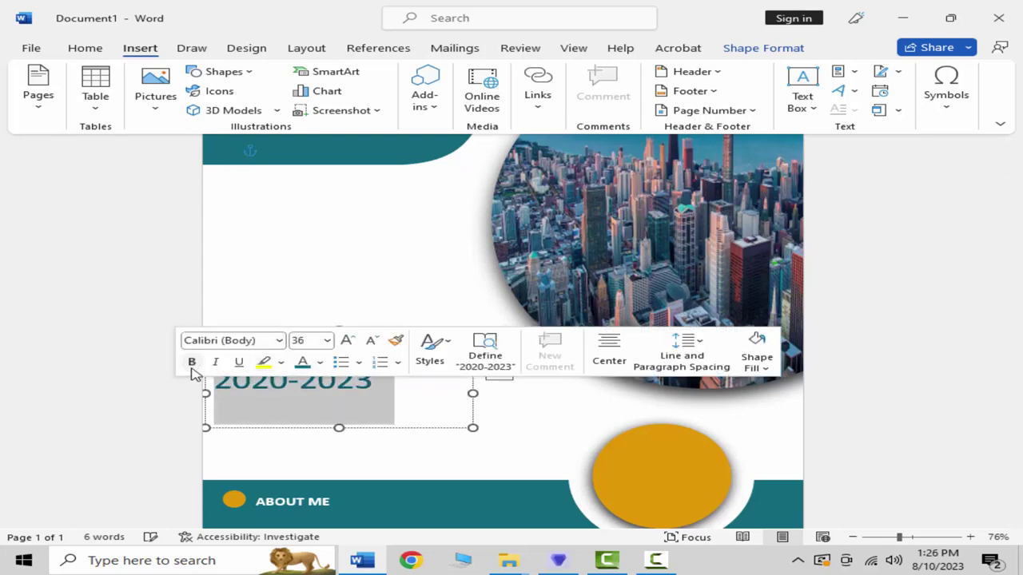
click(372, 341)
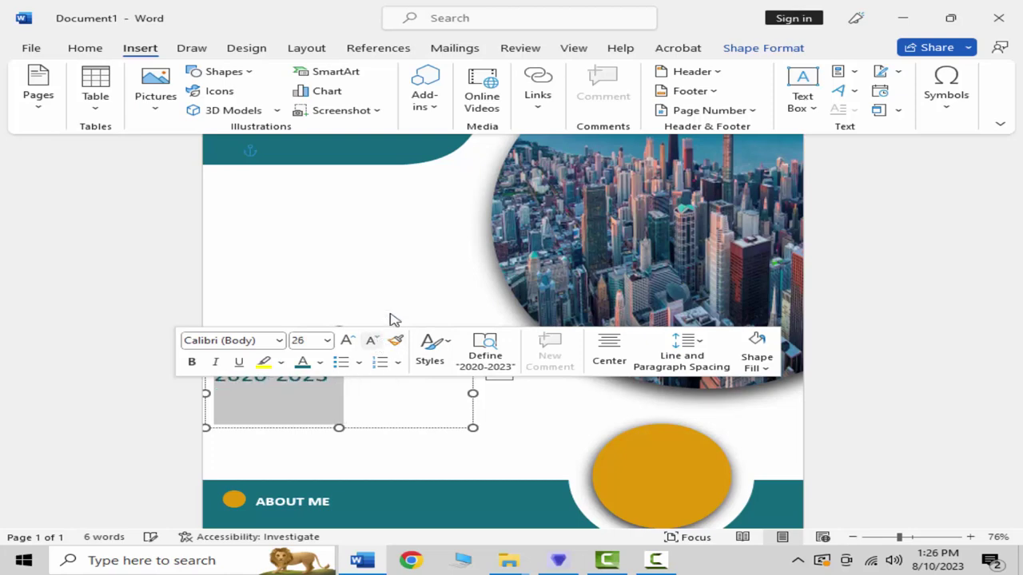
click(368, 365)
click(311, 380)
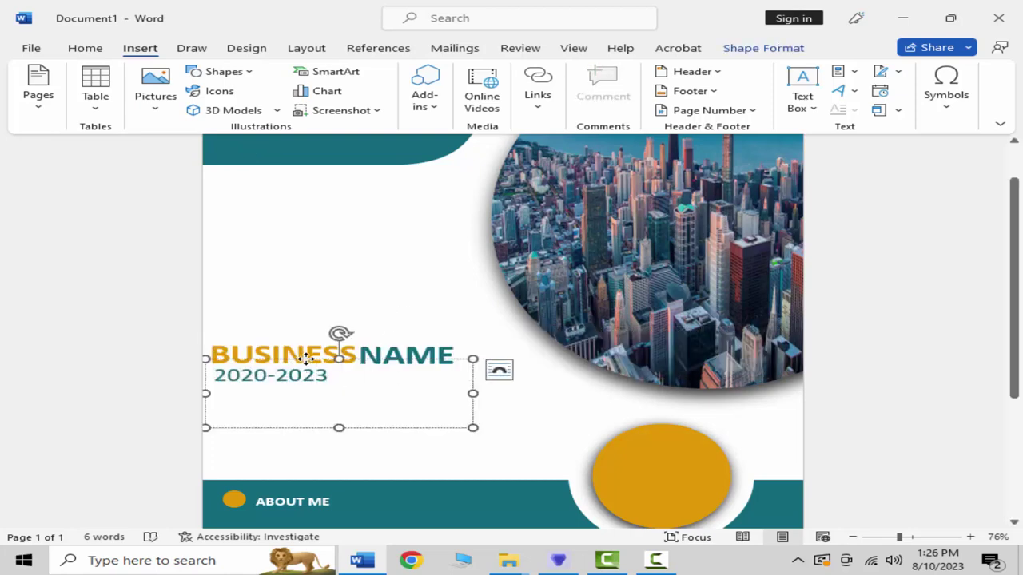
drag(306, 359, 302, 363)
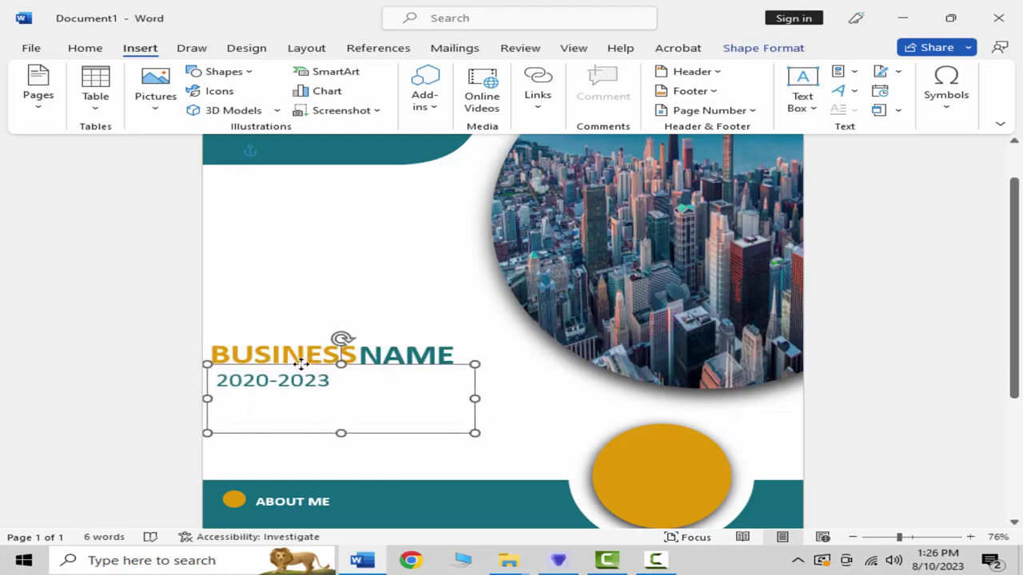
click(335, 308)
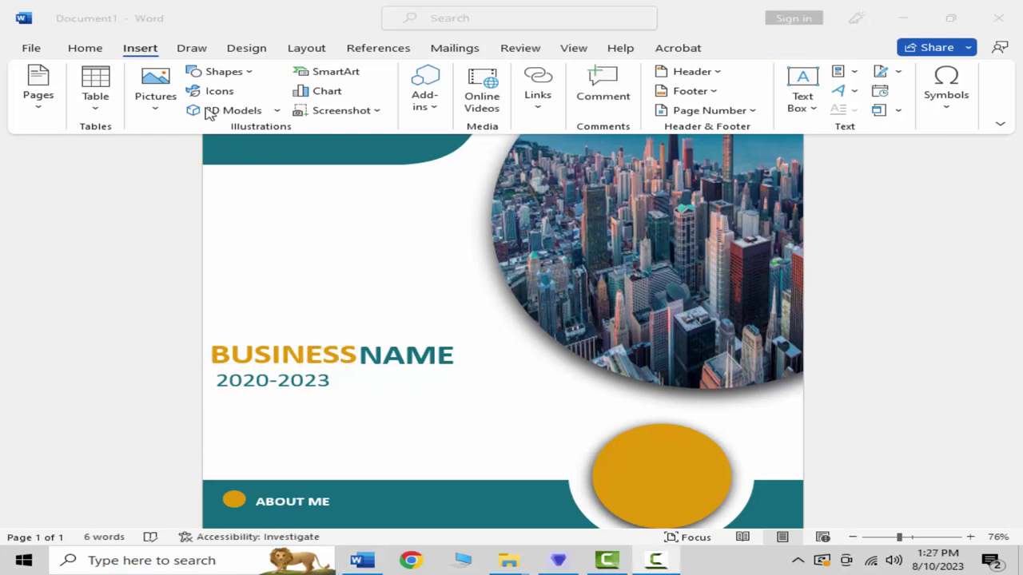
Draw a no-fill text box below the 2020-2023 line.
click(234, 73)
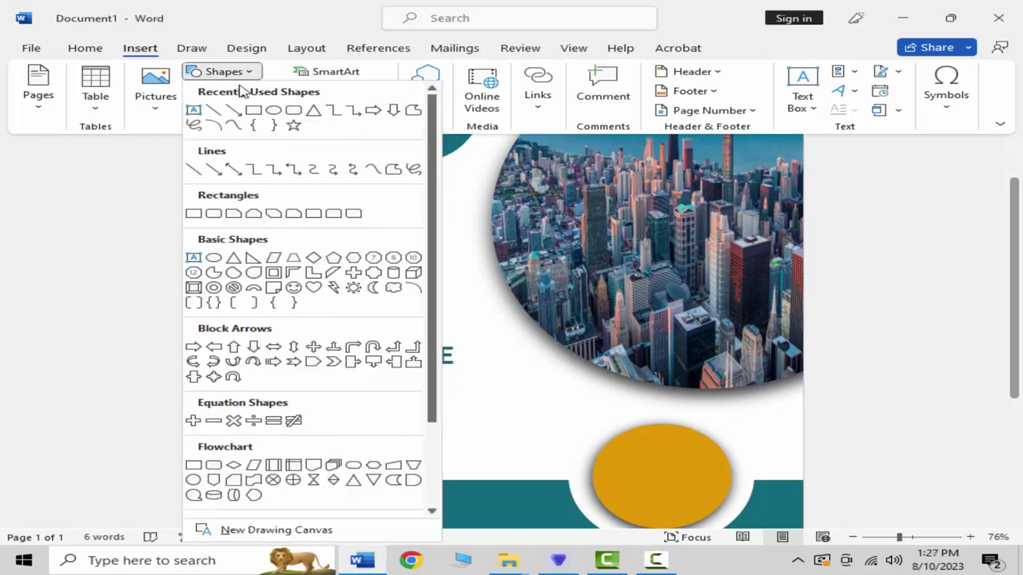
click(203, 109)
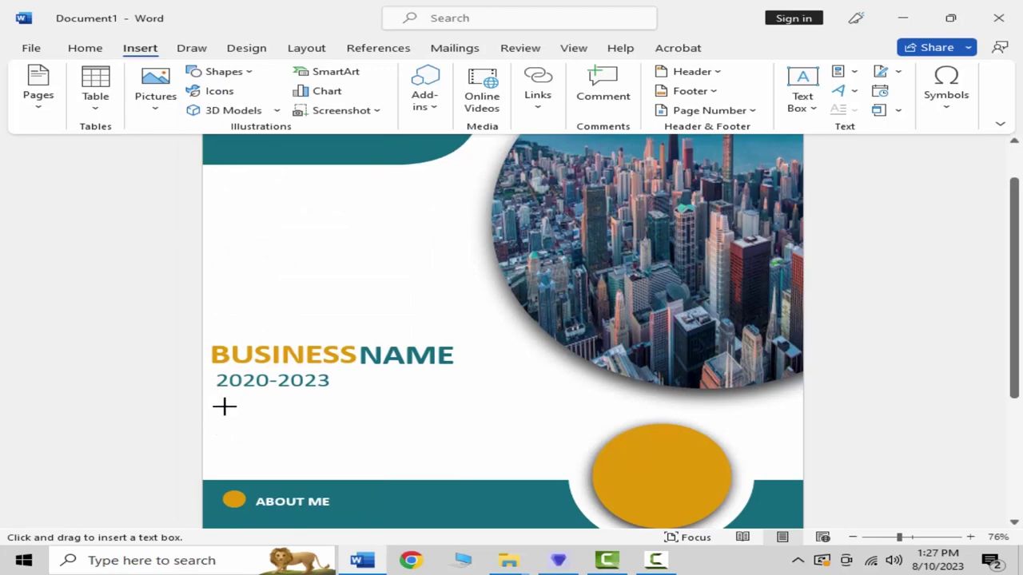
drag(214, 384, 459, 447)
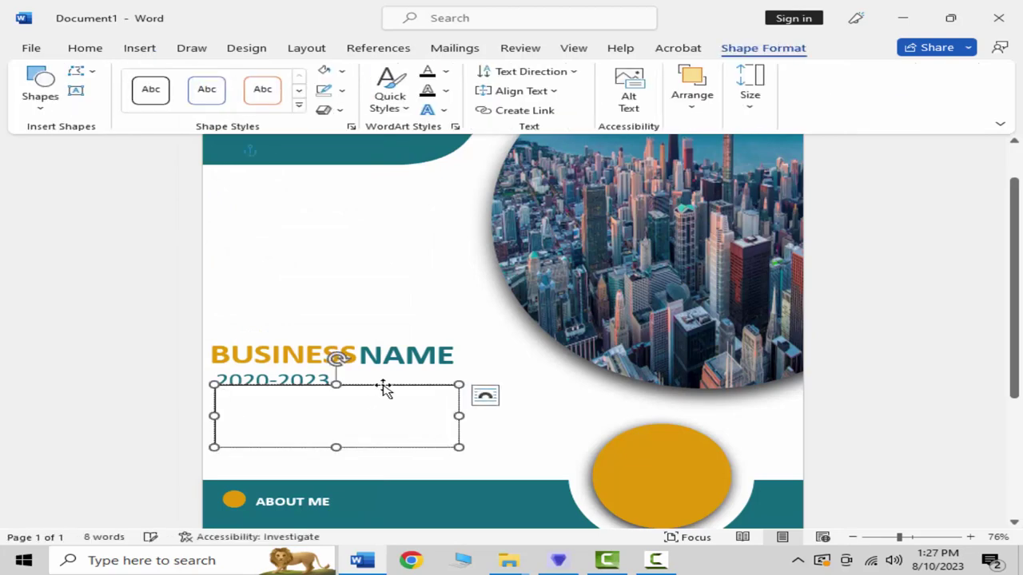
drag(384, 388, 386, 393)
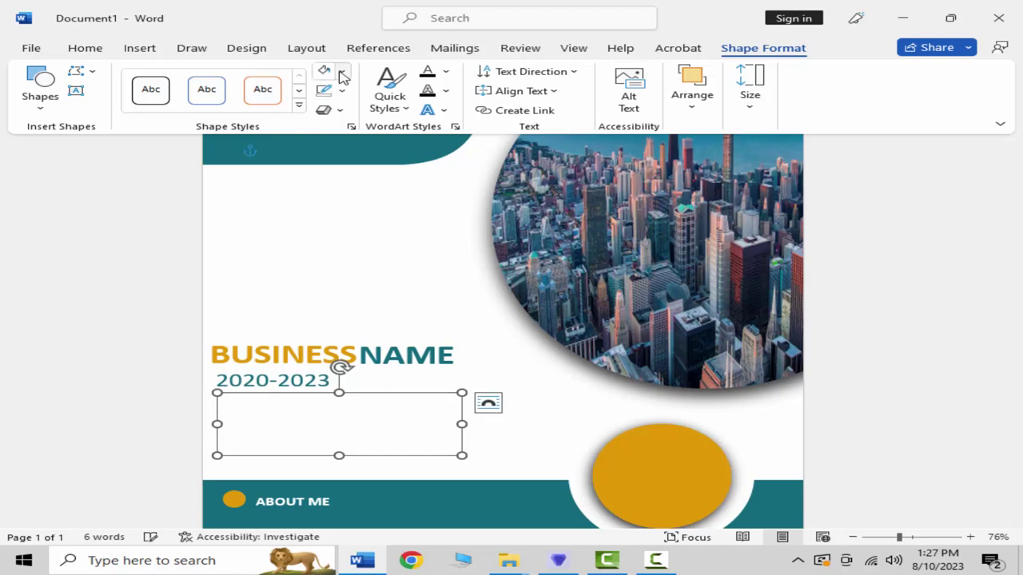
click(341, 75)
click(338, 281)
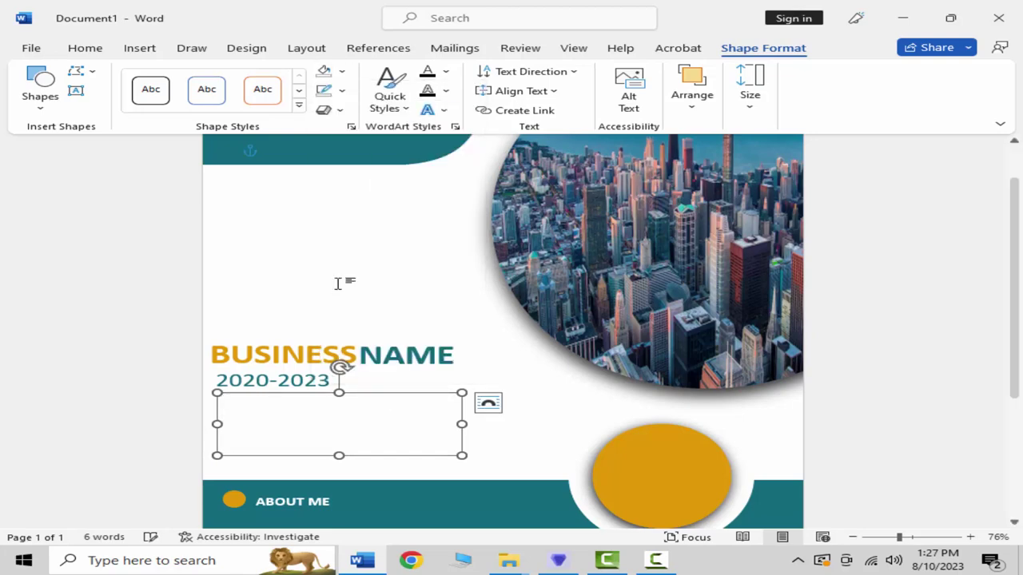
Paste the intro paragraph into the box, retype its ending, then delete the whole box.
click(310, 419)
key(ctrl+v)
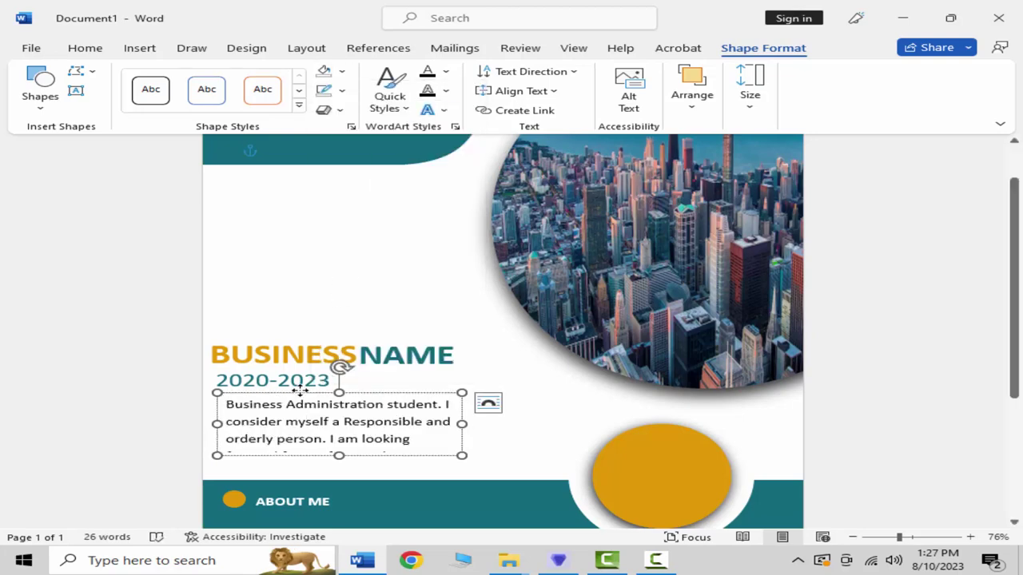
drag(299, 390, 312, 390)
mouse_move(351, 456)
mouse_down()
mouse_move(353, 421)
mouse_move(372, 489)
mouse_up()
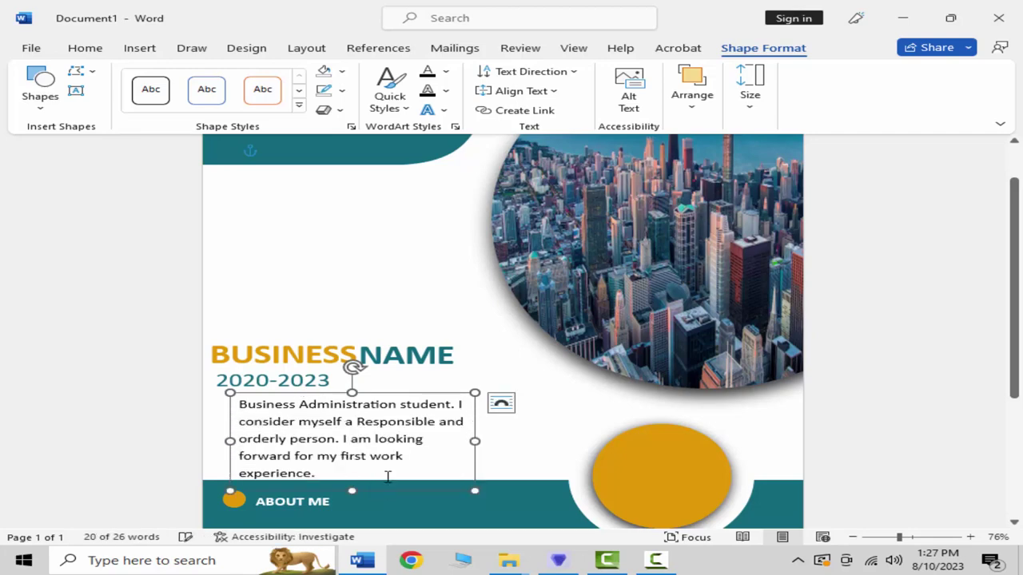
click(380, 471)
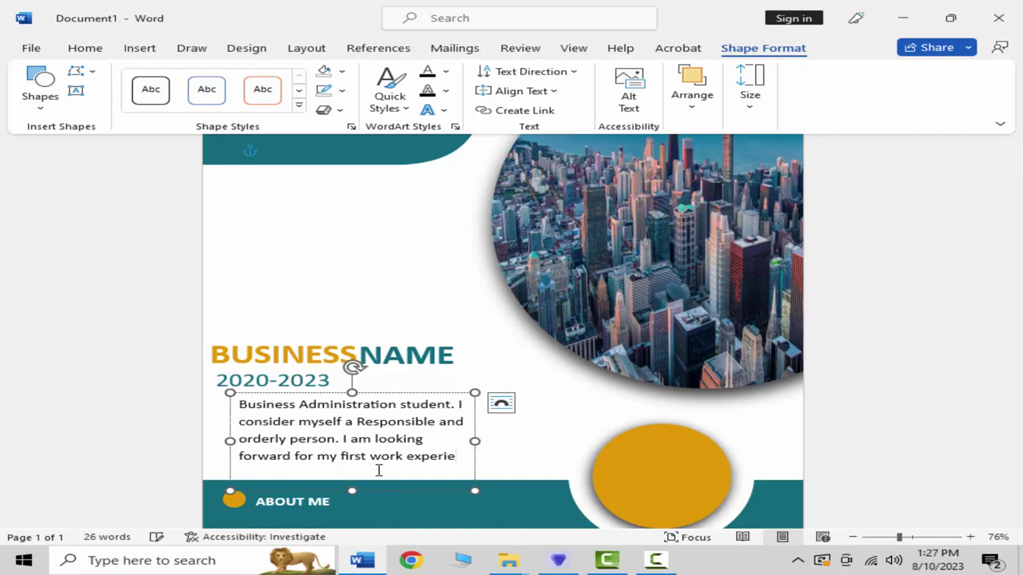
key(BackSpace)
key(BackSpace)
key(BackSpace)
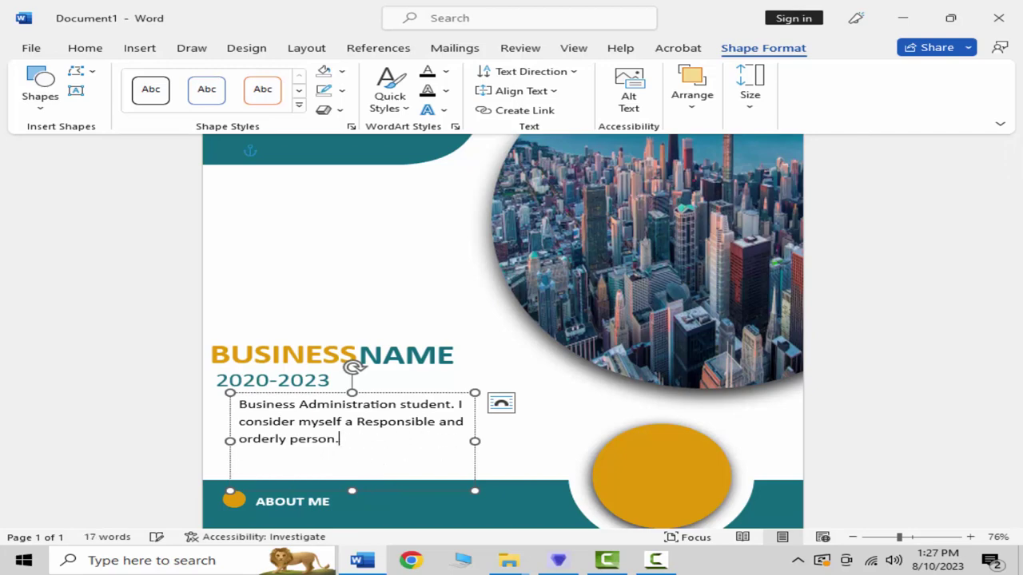
key(BackSpace)
key(BackSpace)
key(BackSpace)
key(BackSpace)
key(BackSpace)
key(BackSpace)
key(BackSpace)
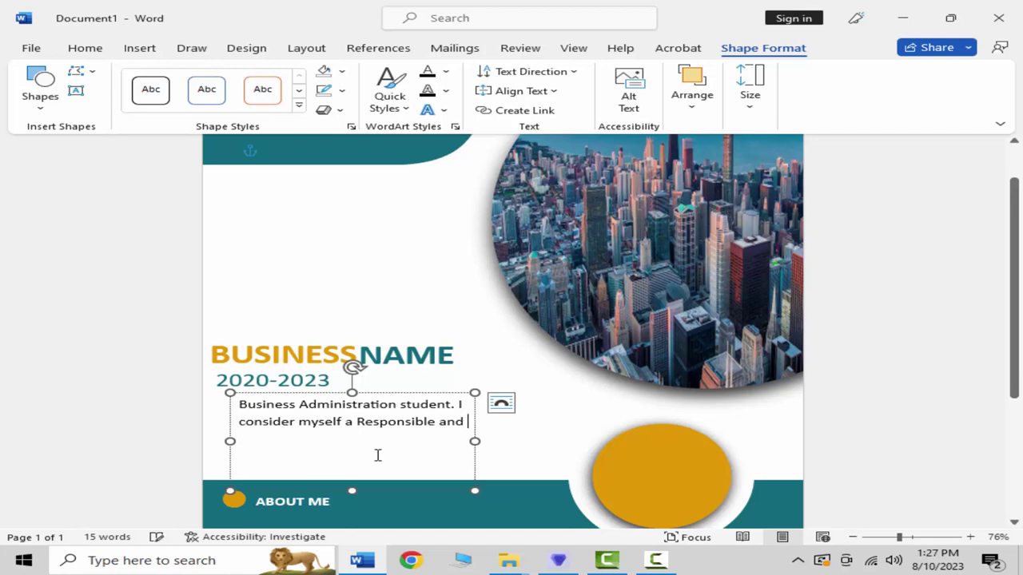
text(person. I am looking forward)
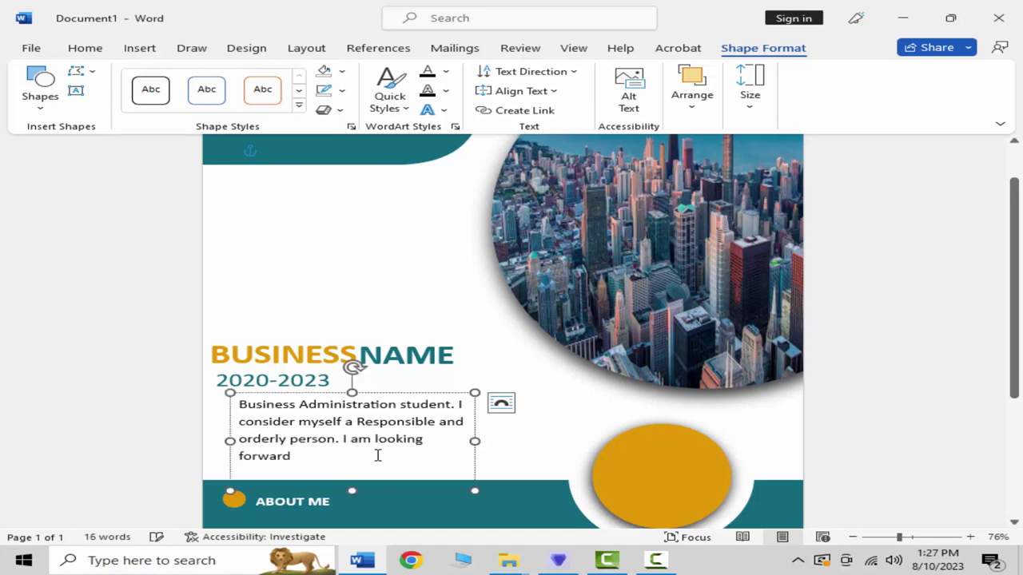
text( for my first y)
key(Escape)
key(Delete)
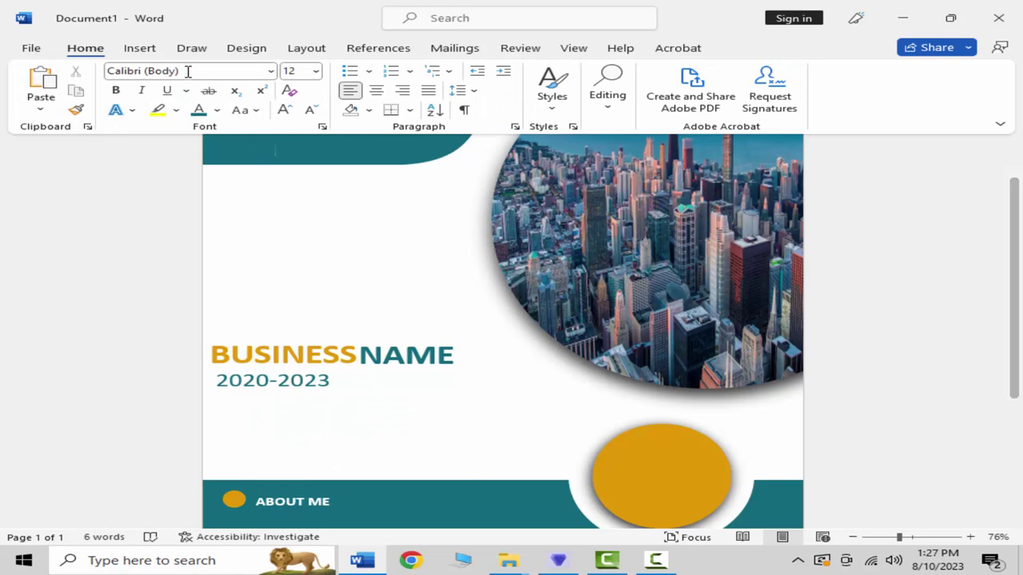
Align the 2020-2023 line with the page's left edge.
scroll(348, 240, down, 1)
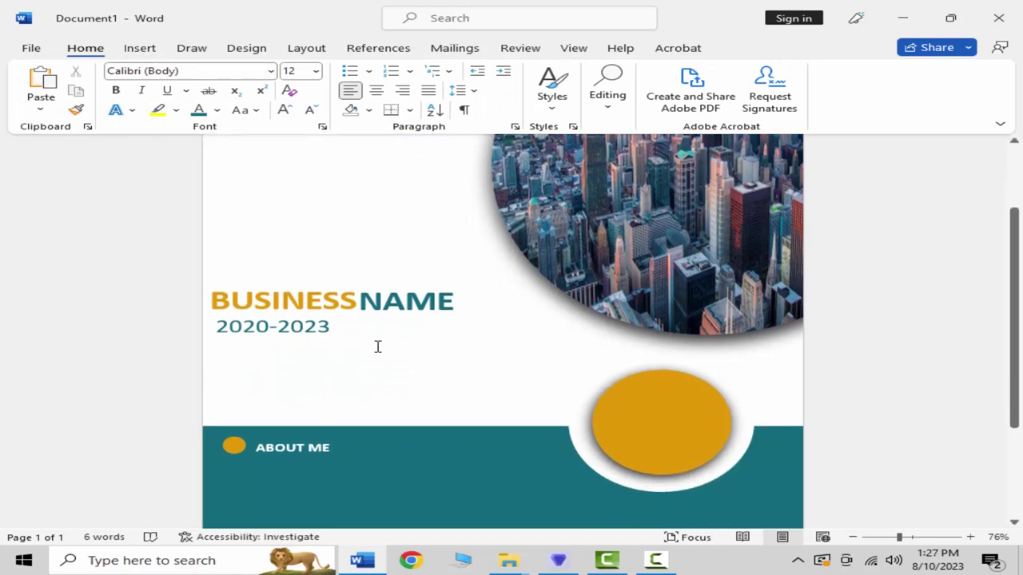
click(285, 322)
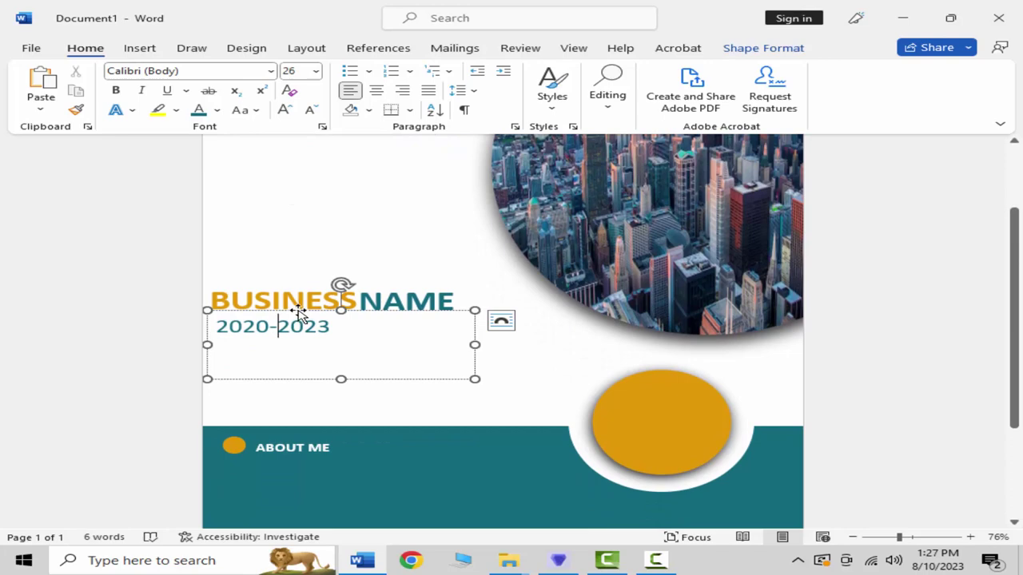
drag(297, 312, 282, 311)
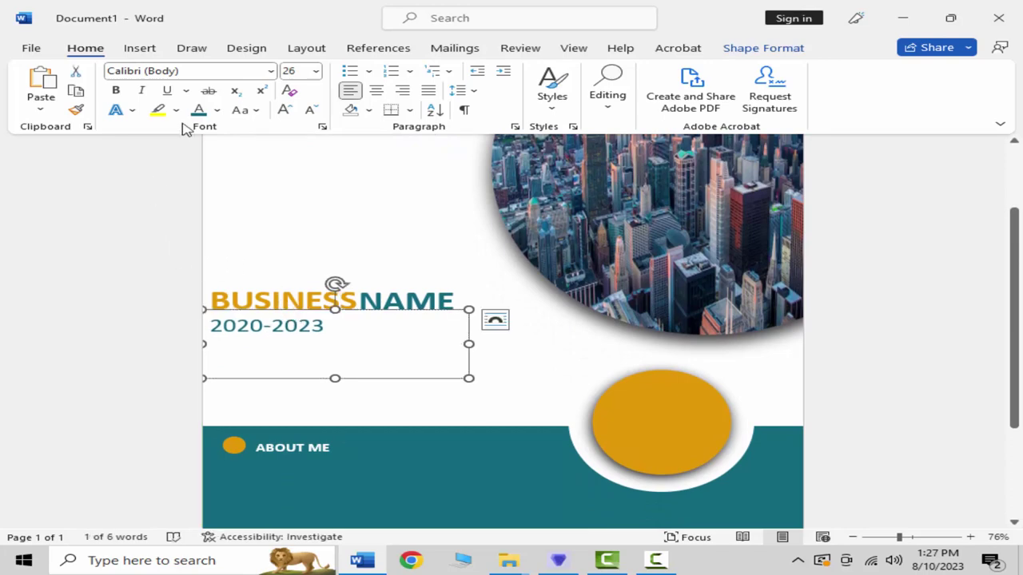
Add a text box under 2020-2023 reading 'Business Administration student.' at 20 pt.
click(140, 48)
click(221, 72)
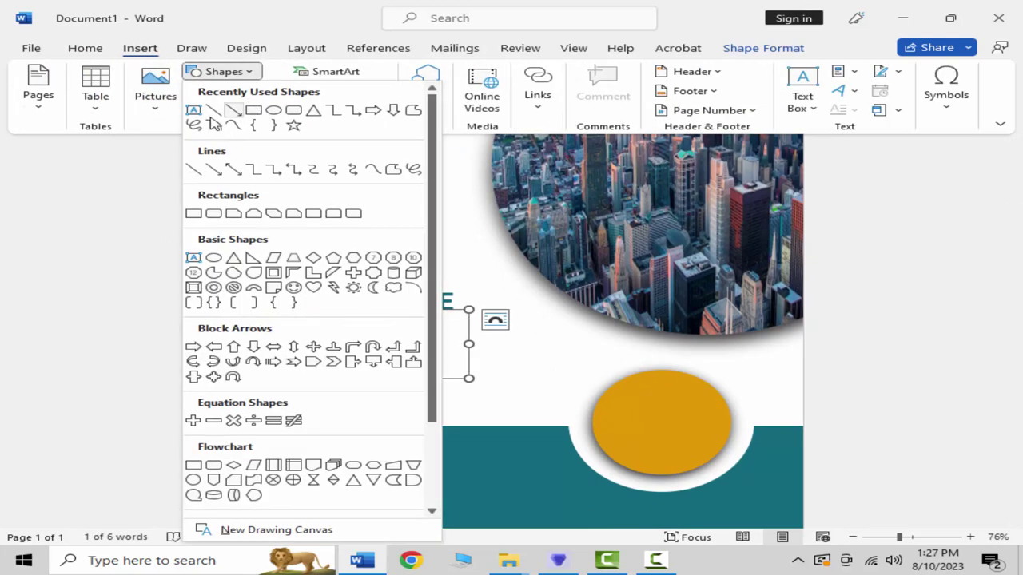
click(193, 110)
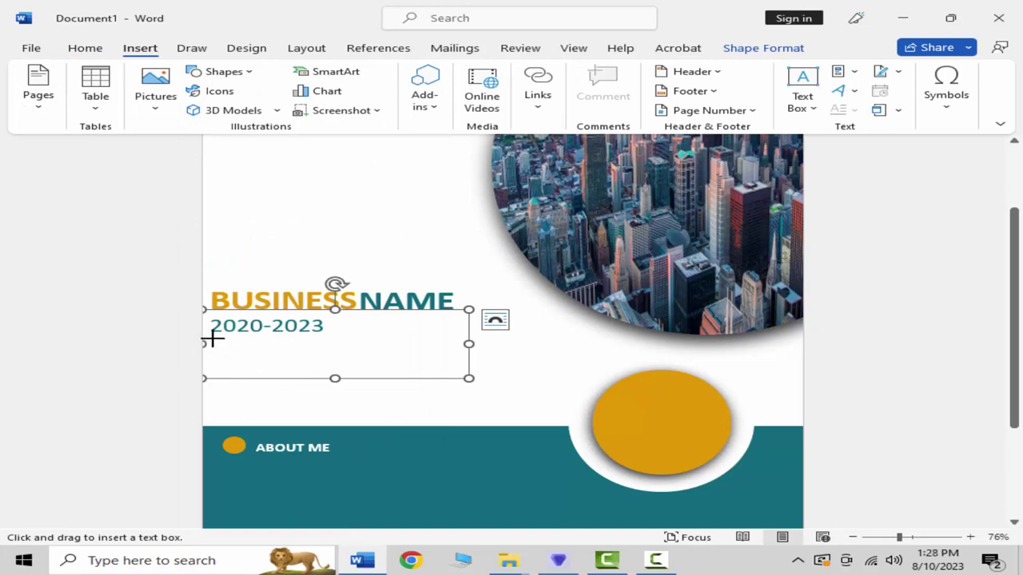
drag(212, 336, 486, 418)
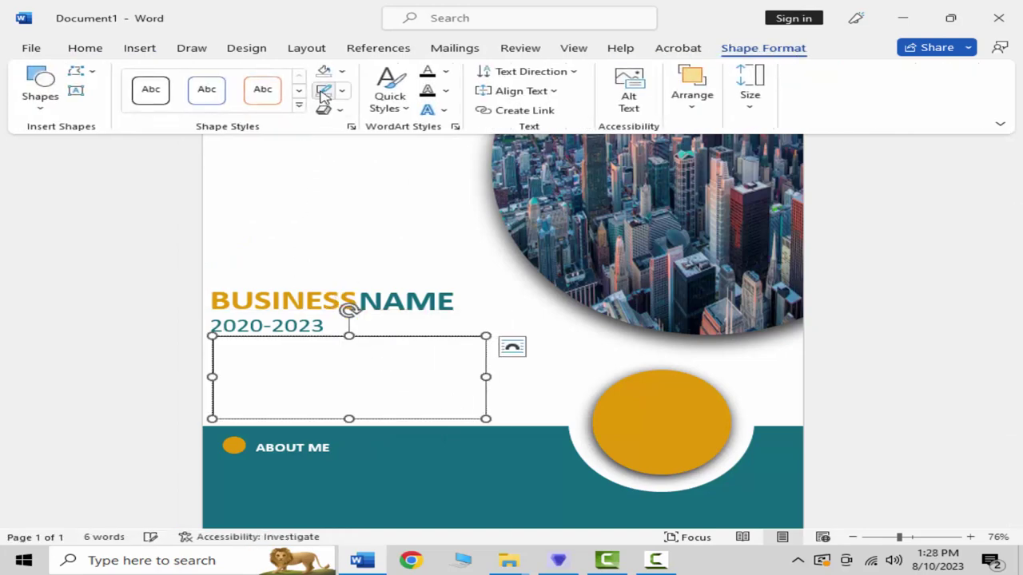
text(Business Administration student. I consider myself a Responsible and orderly person. I am looking forward for my first work experience.)
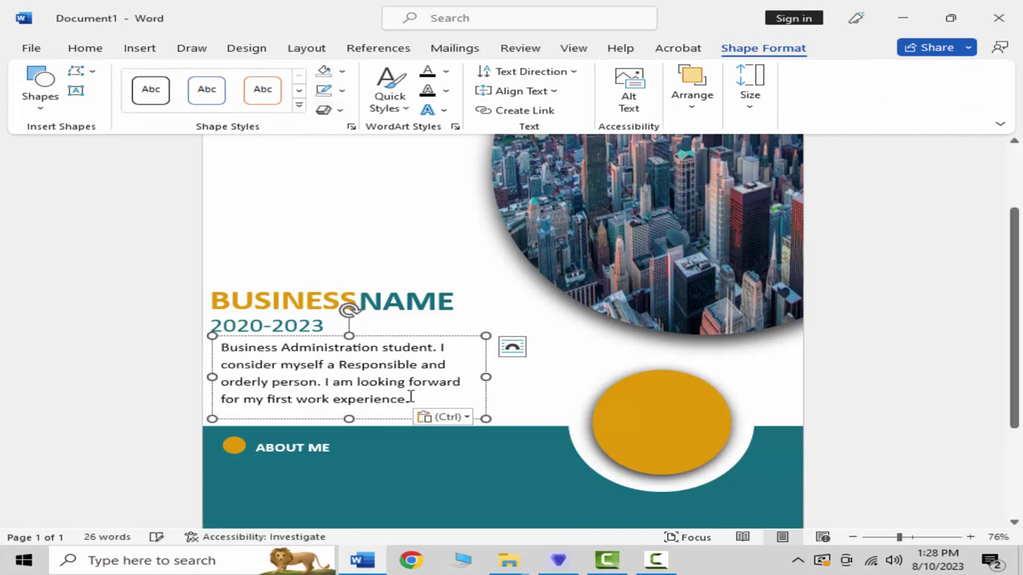
drag(349, 392, 223, 342)
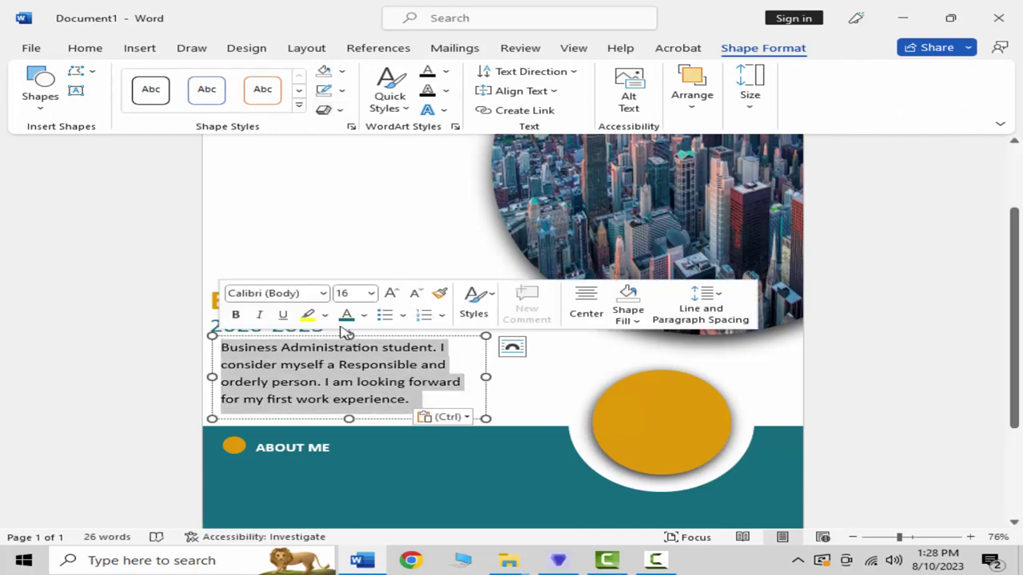
click(393, 299)
click(393, 299)
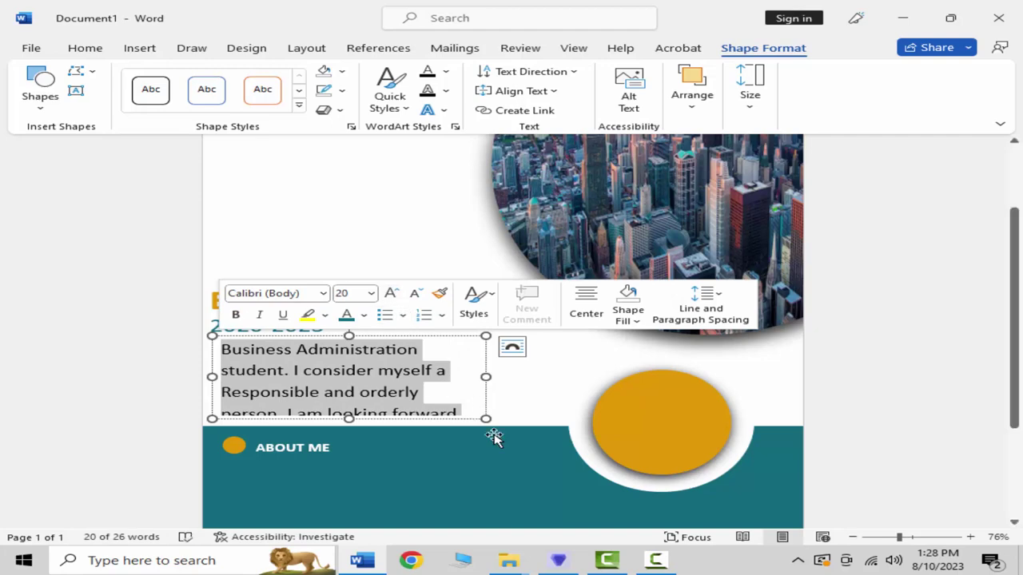
drag(485, 418, 515, 367)
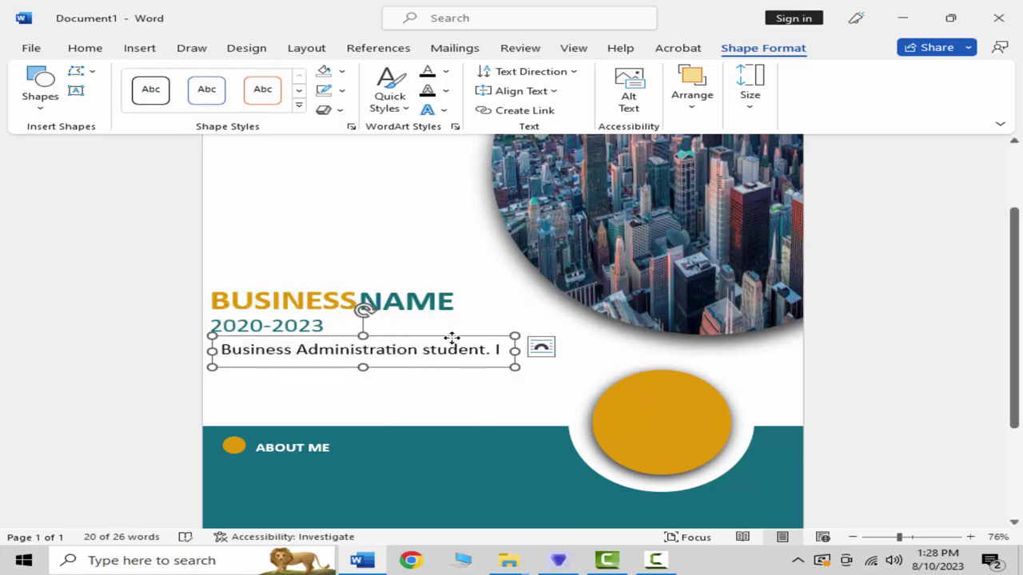
drag(451, 338, 441, 345)
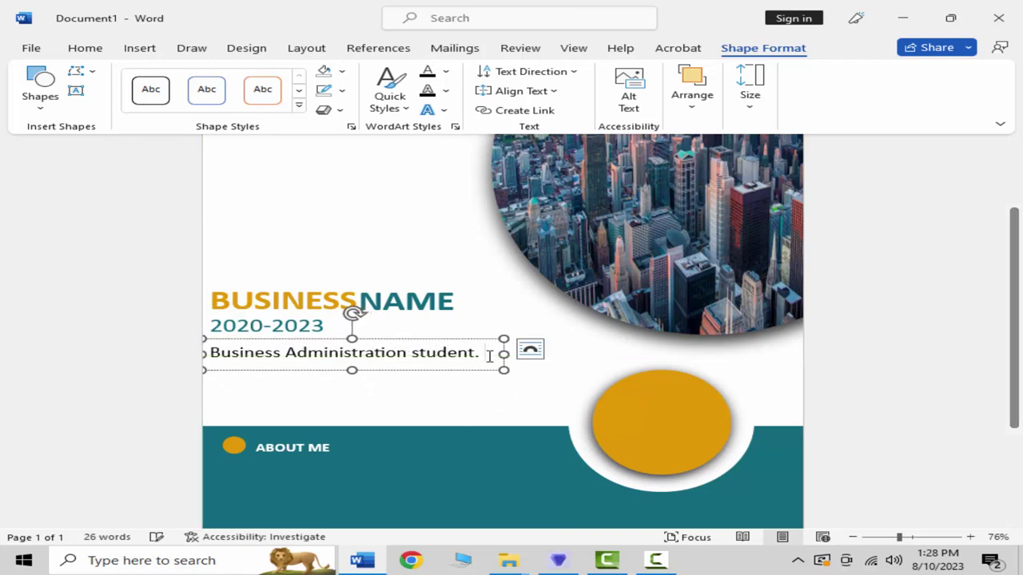
click(505, 390)
Draw a no-fill text box under ABOUT ME, paste the intro paragraph, and enlarge it.
scroll(503, 385, down, 3)
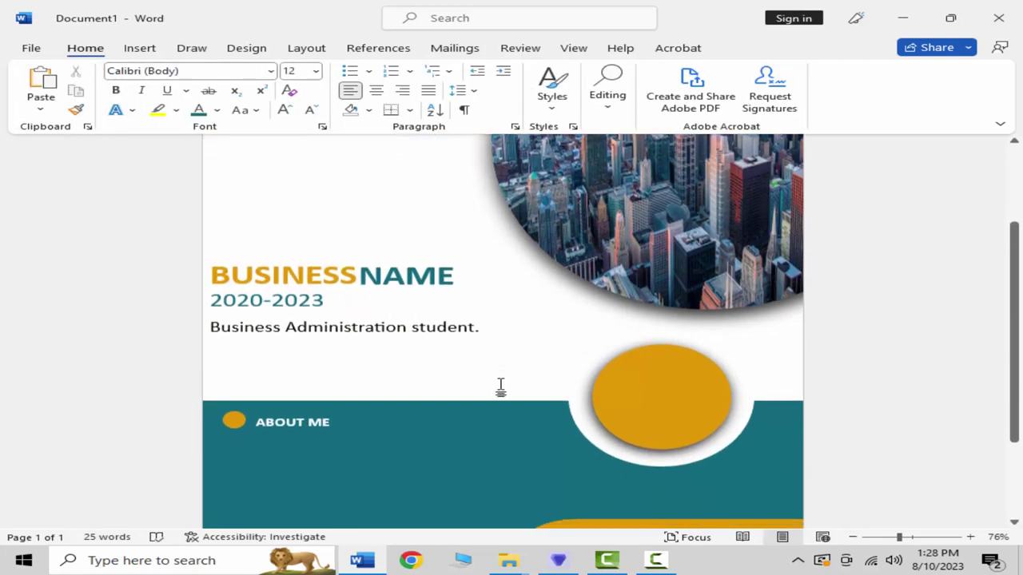
scroll(459, 383, down, 2)
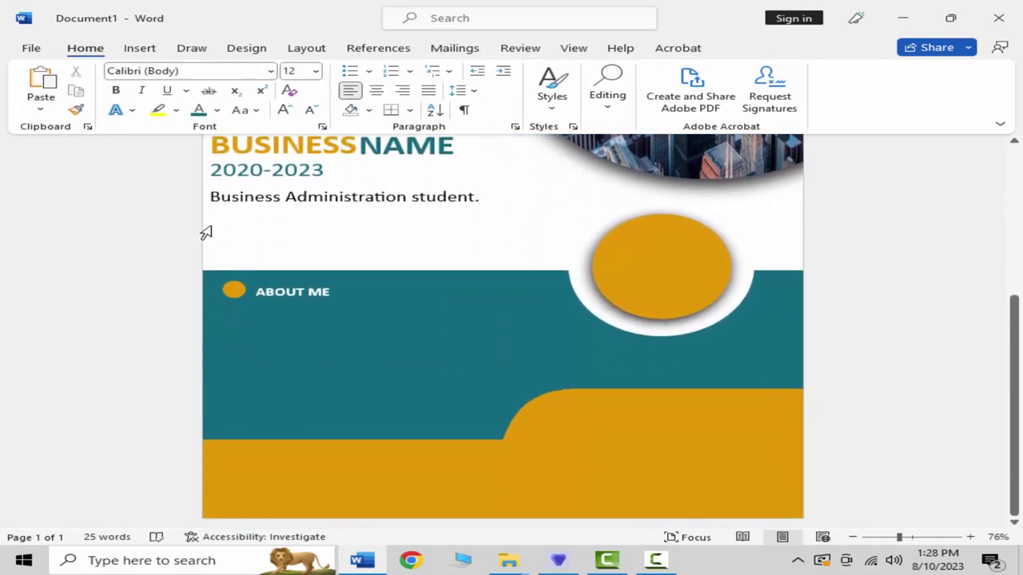
click(146, 50)
click(217, 72)
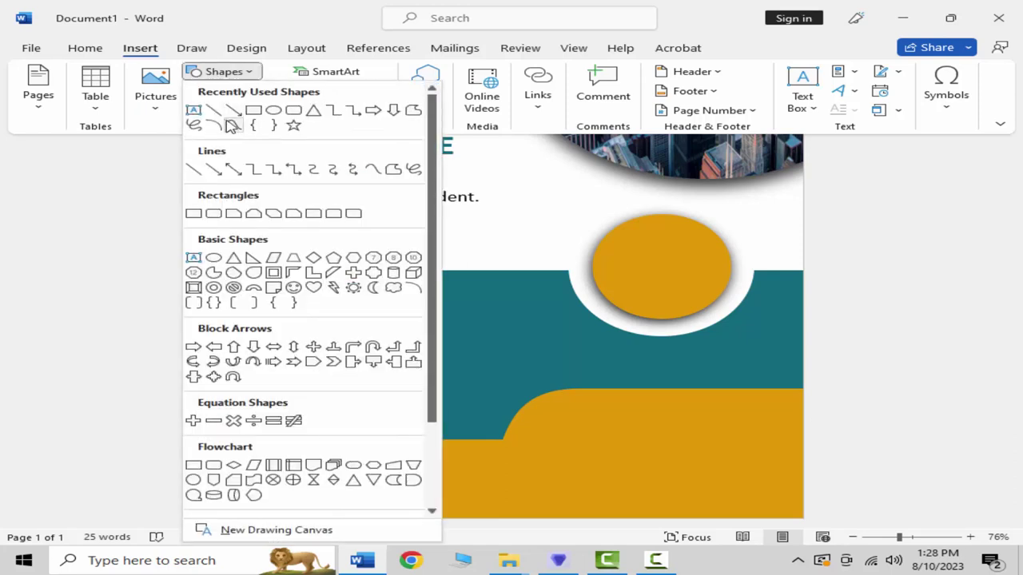
click(192, 108)
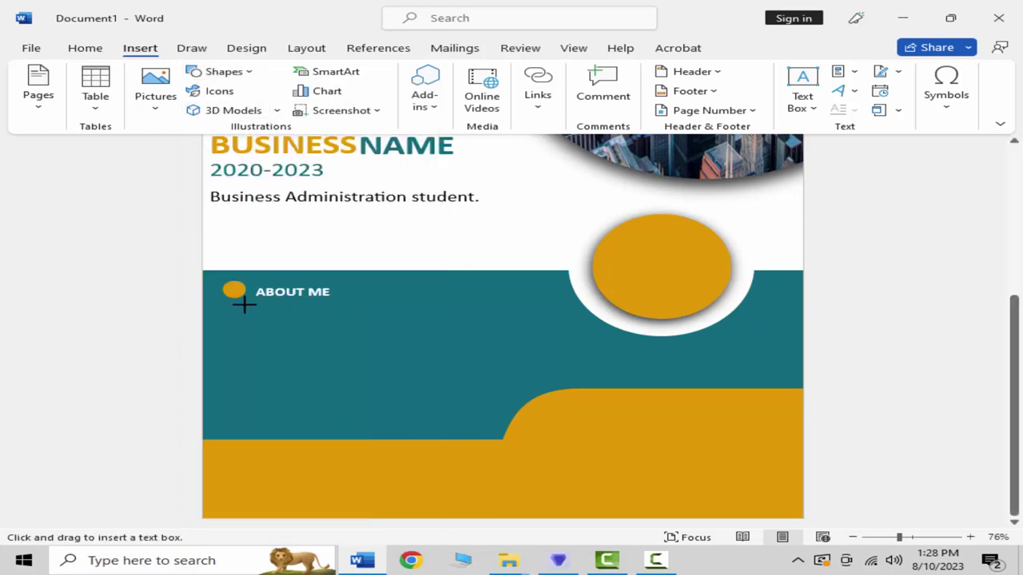
drag(245, 304, 470, 384)
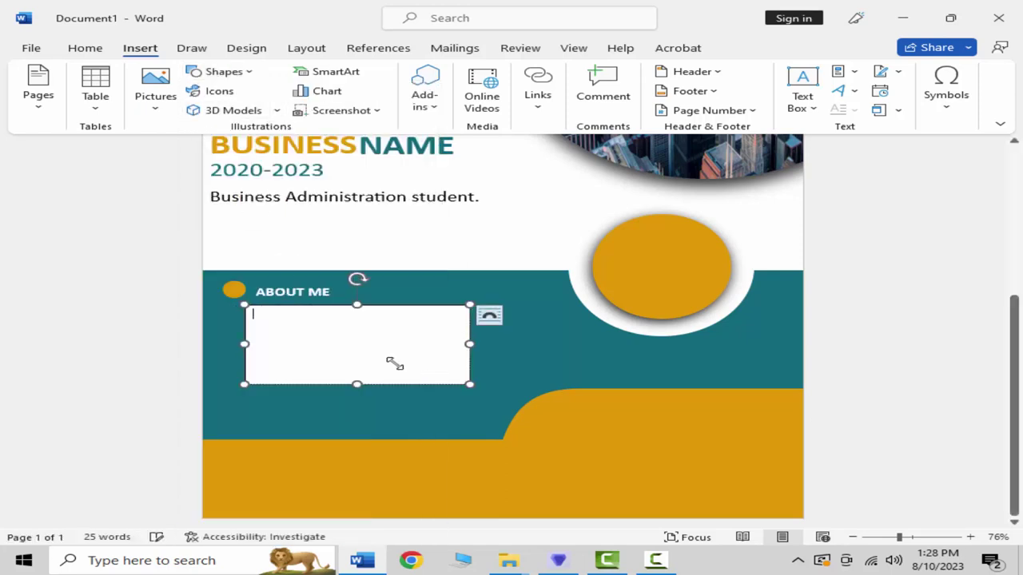
click(323, 72)
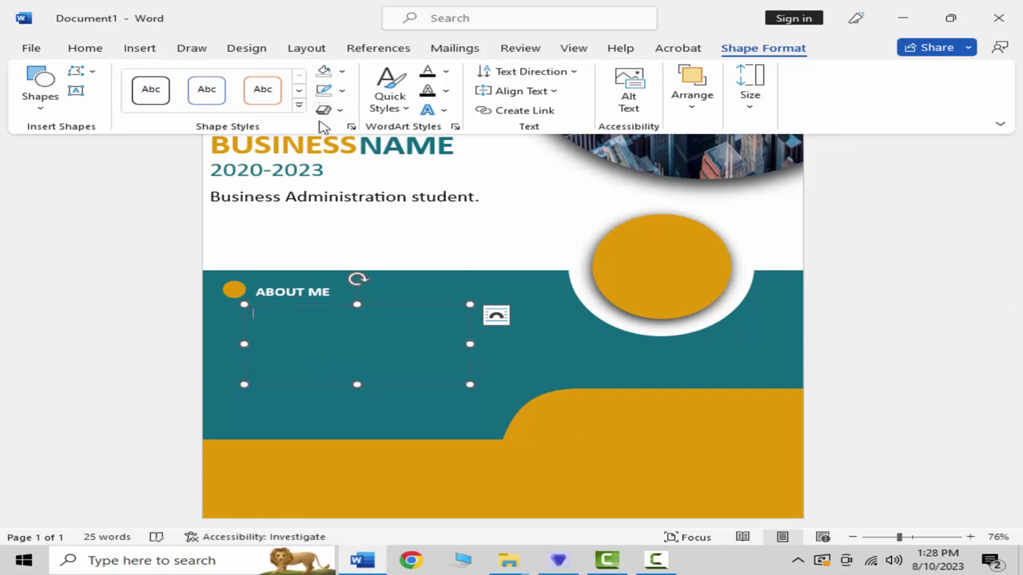
key(ctrl+v)
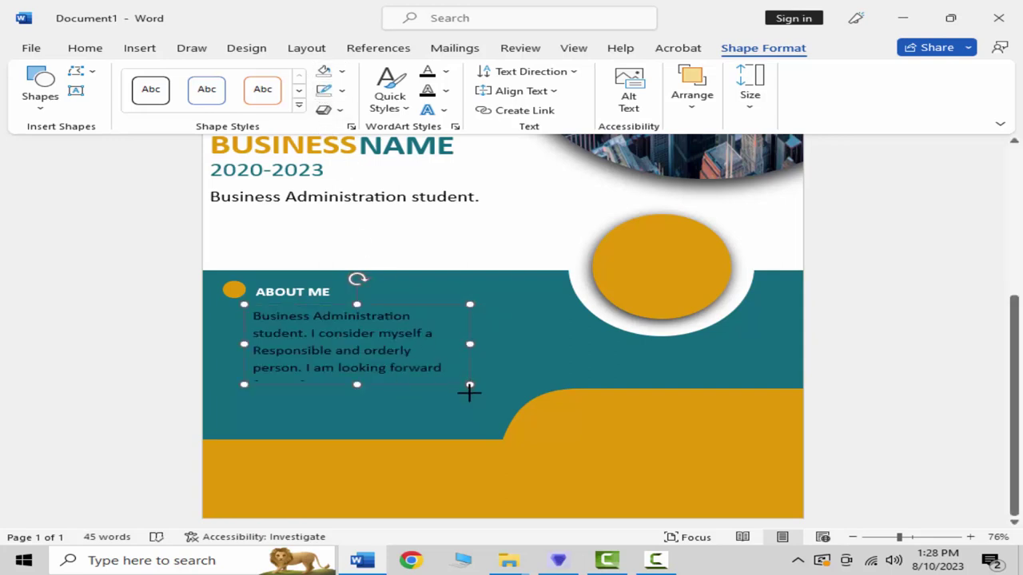
mouse_move(470, 385)
mouse_down()
mouse_move(476, 404)
mouse_move(505, 388)
mouse_up()
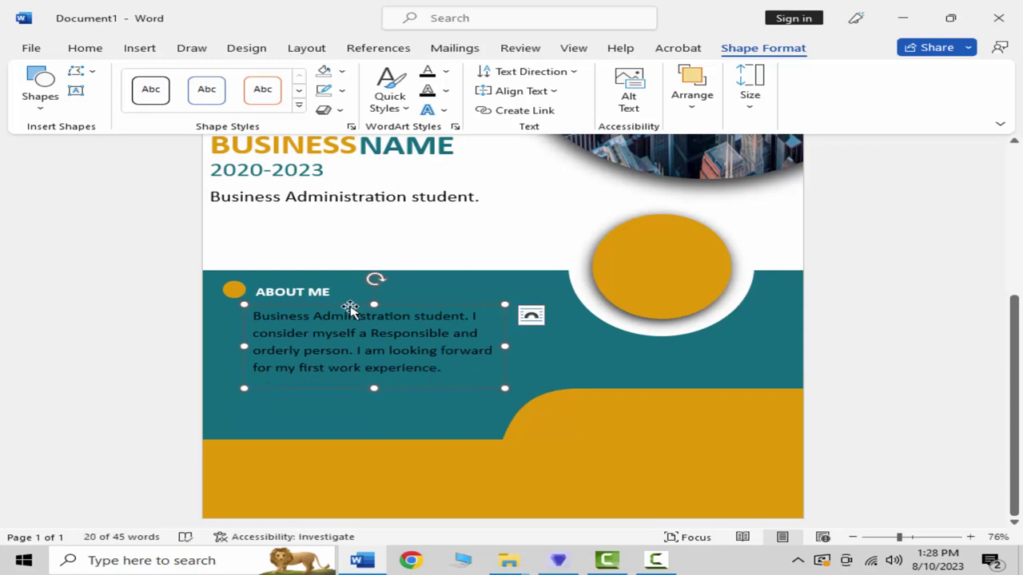
drag(350, 307, 350, 304)
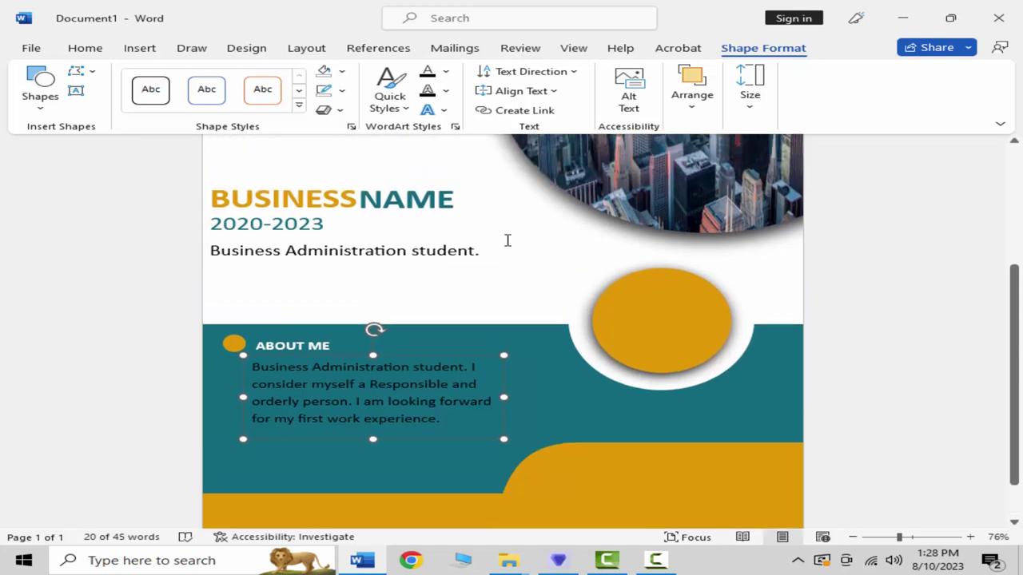
Nudge the header logo icon, group its shapes, and paste a copy.
click(506, 239)
scroll(505, 243, up, 5)
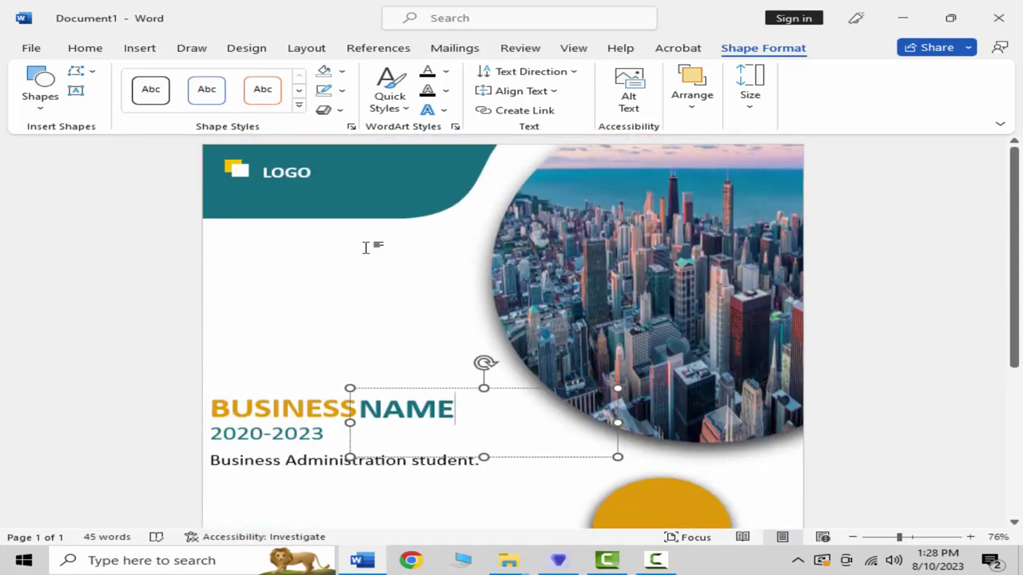
ctrl+scroll(244, 184, up, 4)
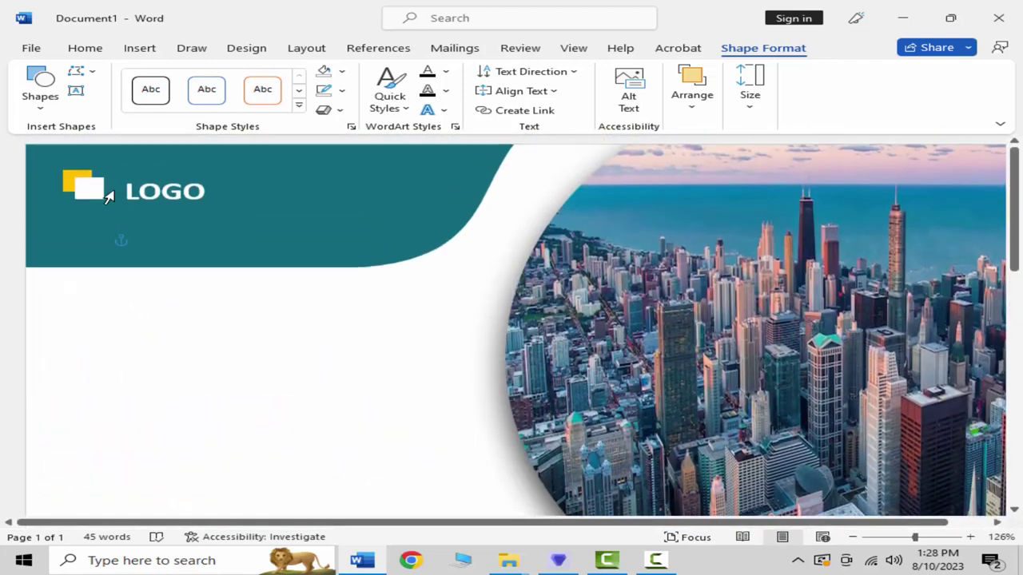
click(78, 192)
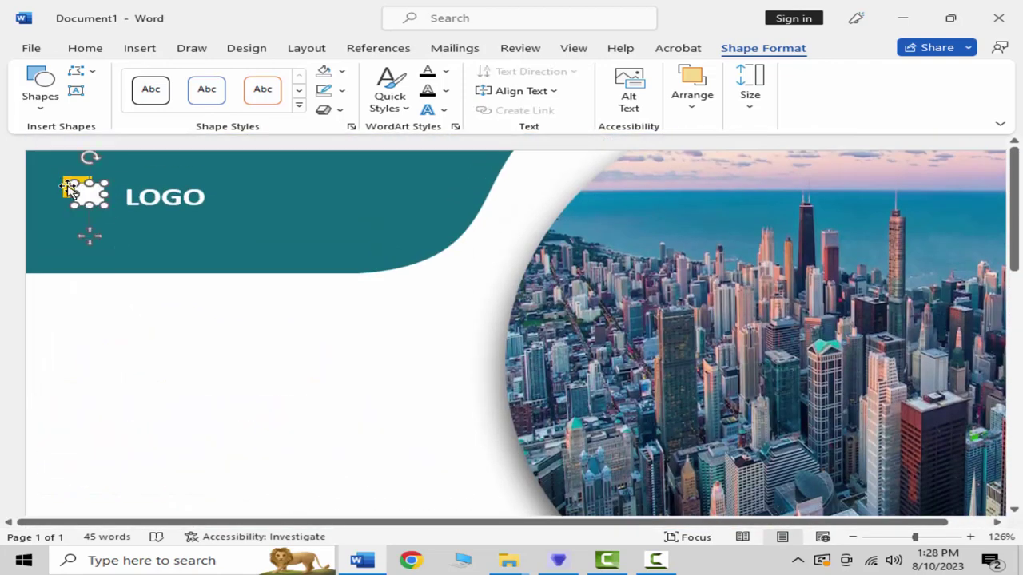
drag(70, 190, 65, 185)
right_click(85, 191)
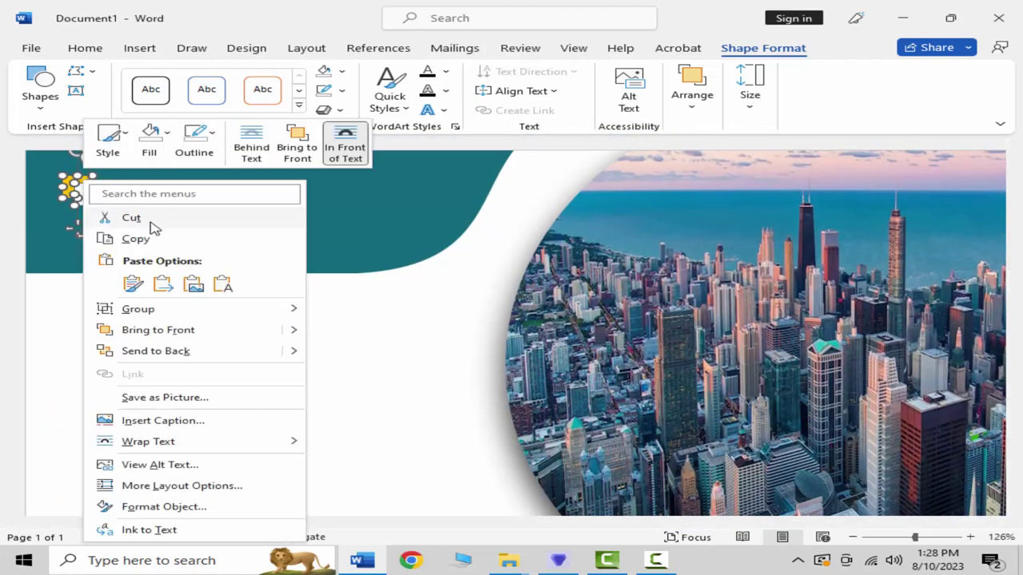
mouse_move(239, 309)
click(327, 315)
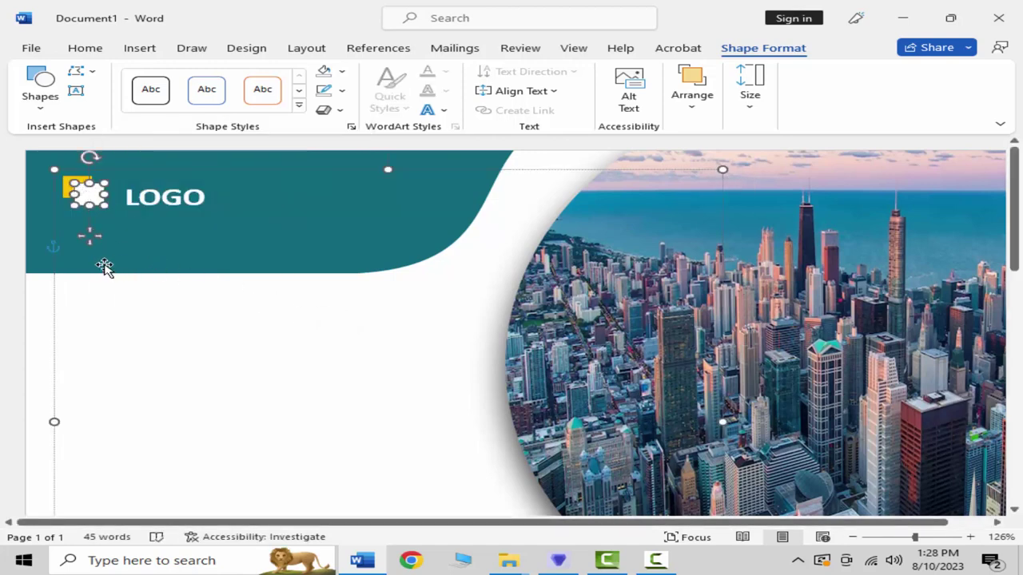
right_click(87, 200)
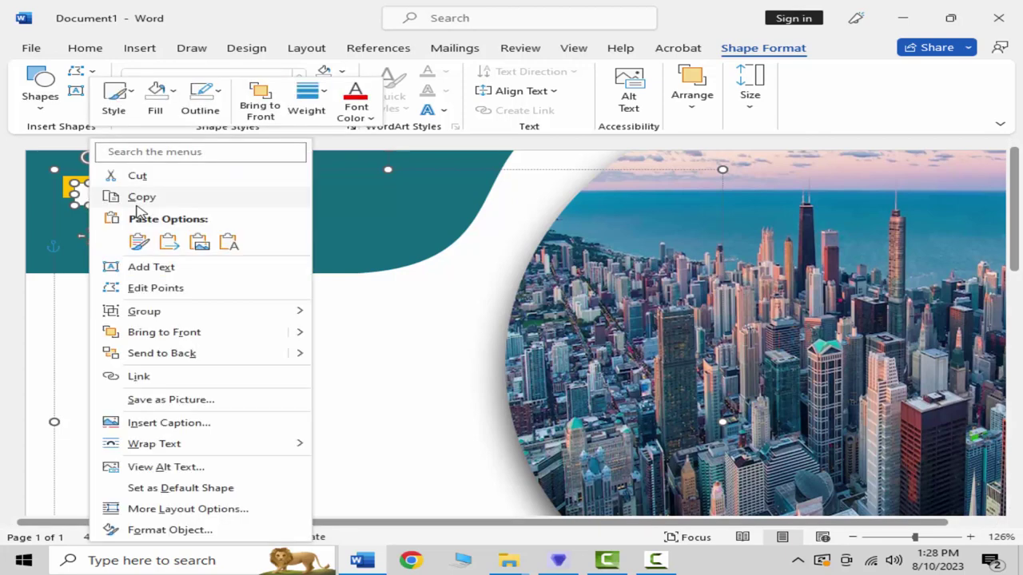
click(84, 194)
right_click(80, 194)
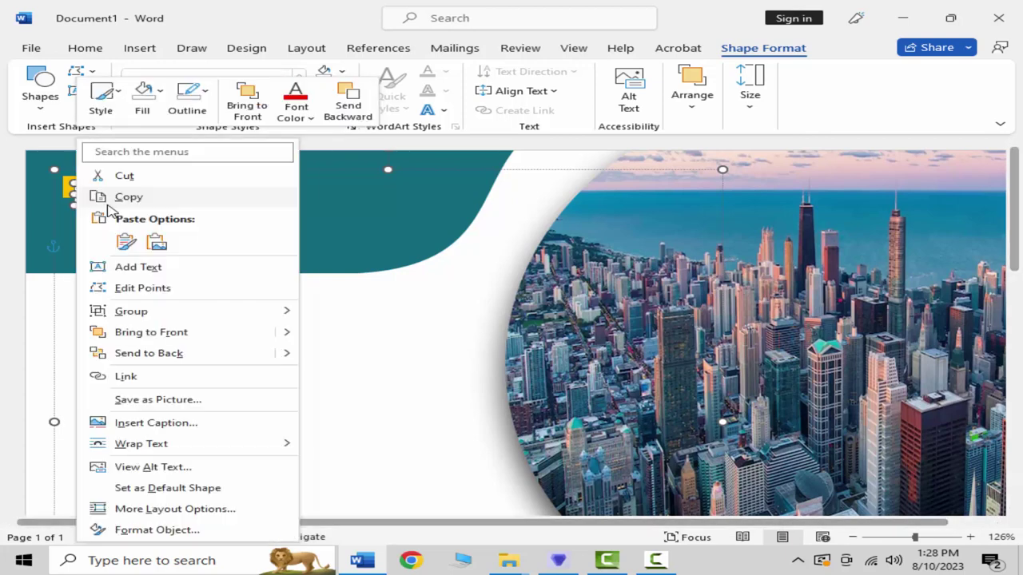
click(127, 241)
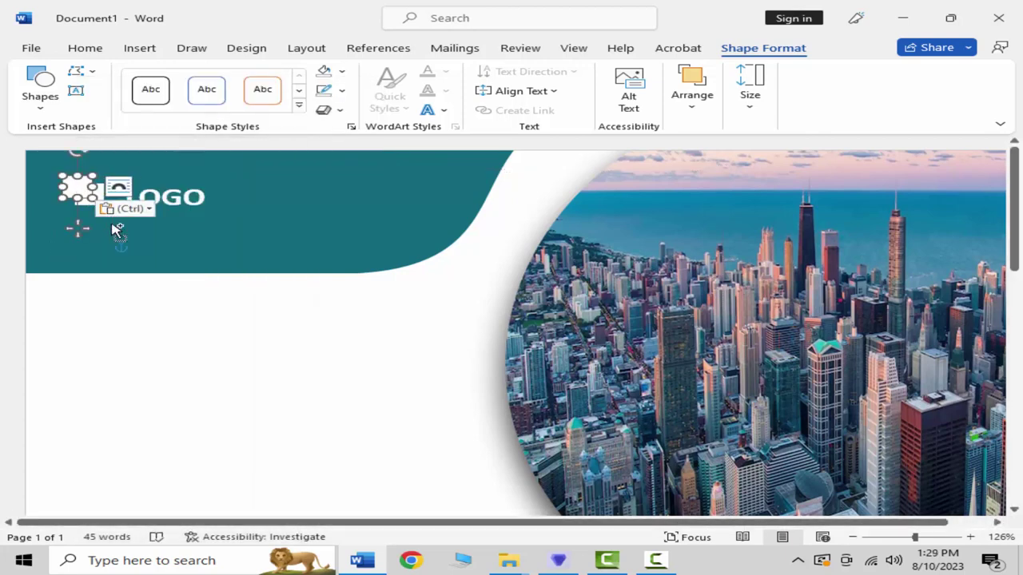
click(114, 239)
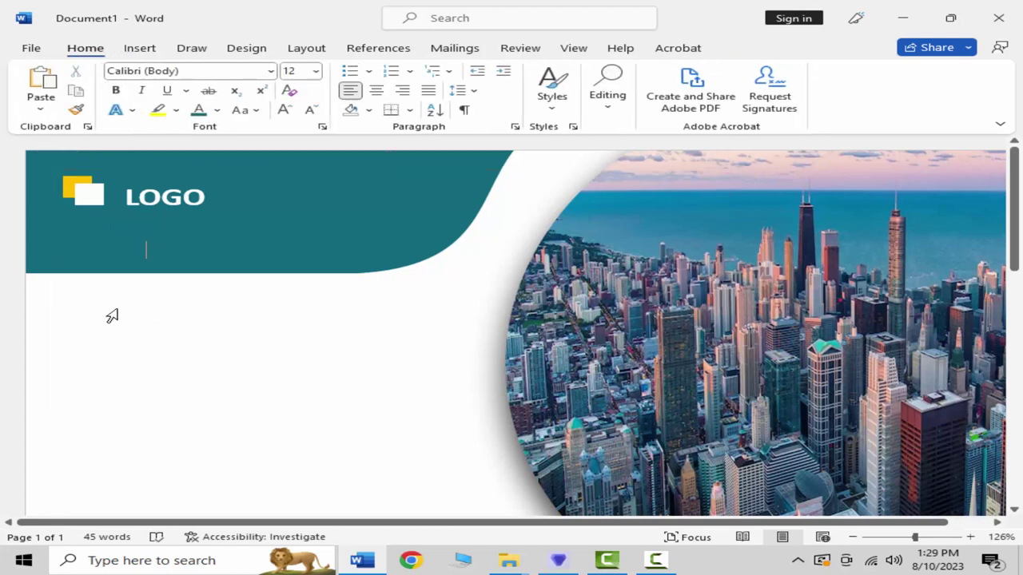
Paste another logo copy further down the page and delete the stray duplicate NAME box.
click(83, 198)
right_click(84, 200)
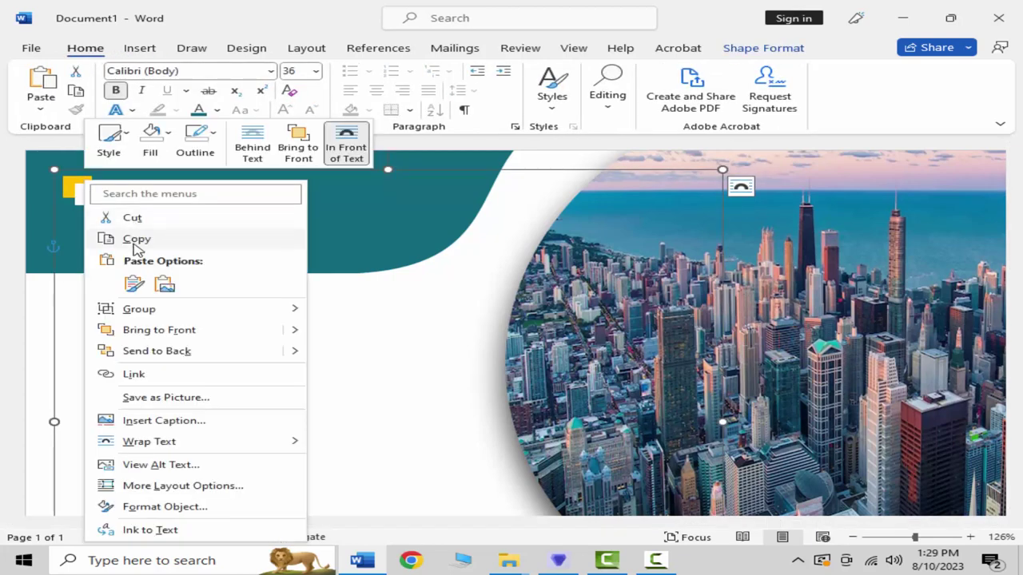
click(136, 238)
right_click(88, 185)
click(134, 283)
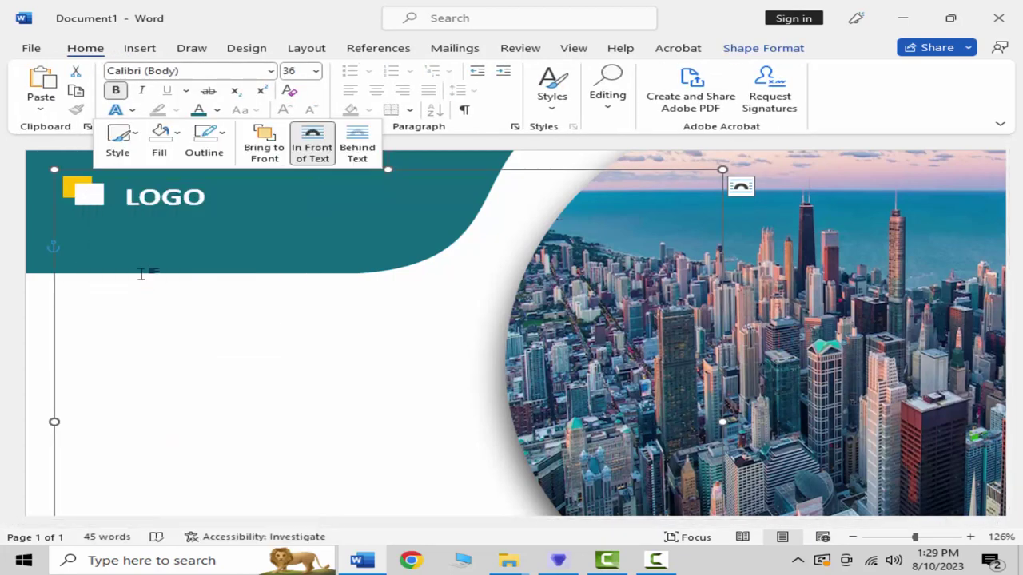
drag(94, 211, 256, 291)
scroll(262, 292, down, 3)
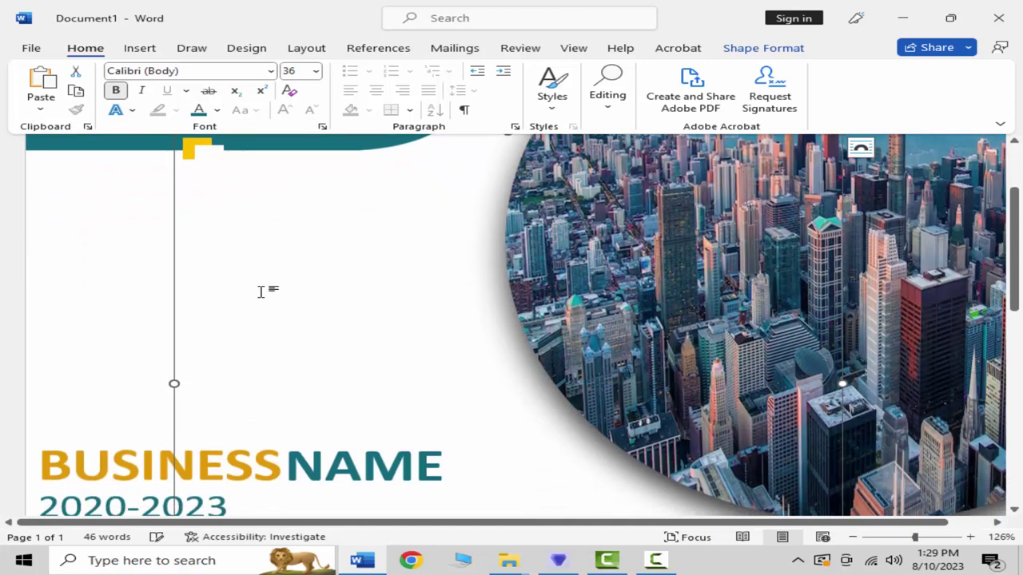
scroll(263, 293, down, 3)
scroll(267, 288, up, 1)
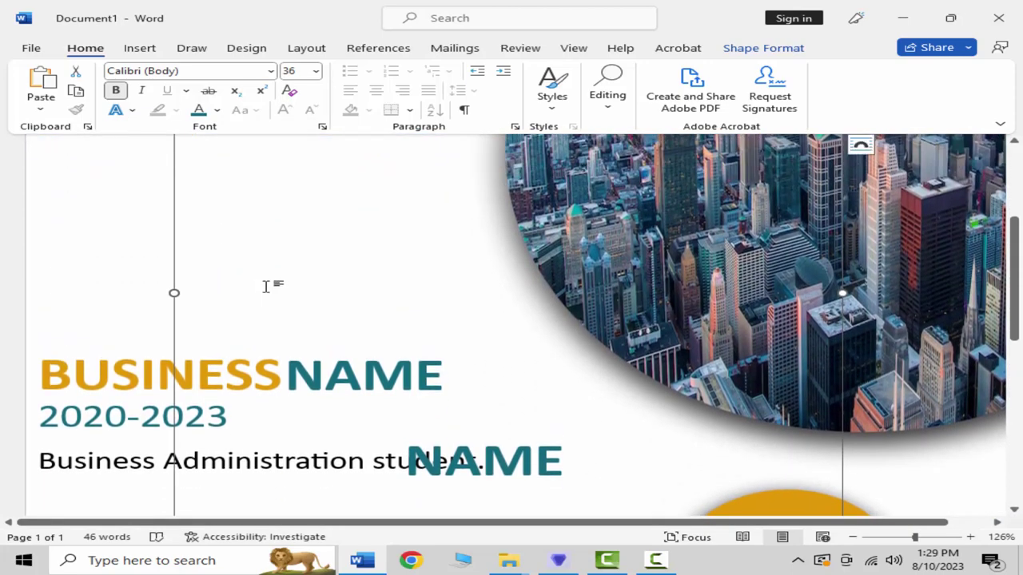
key(Delete)
Ungroup the header logo icon into its separate squares.
scroll(219, 274, up, 3)
scroll(80, 229, up, 2)
click(80, 187)
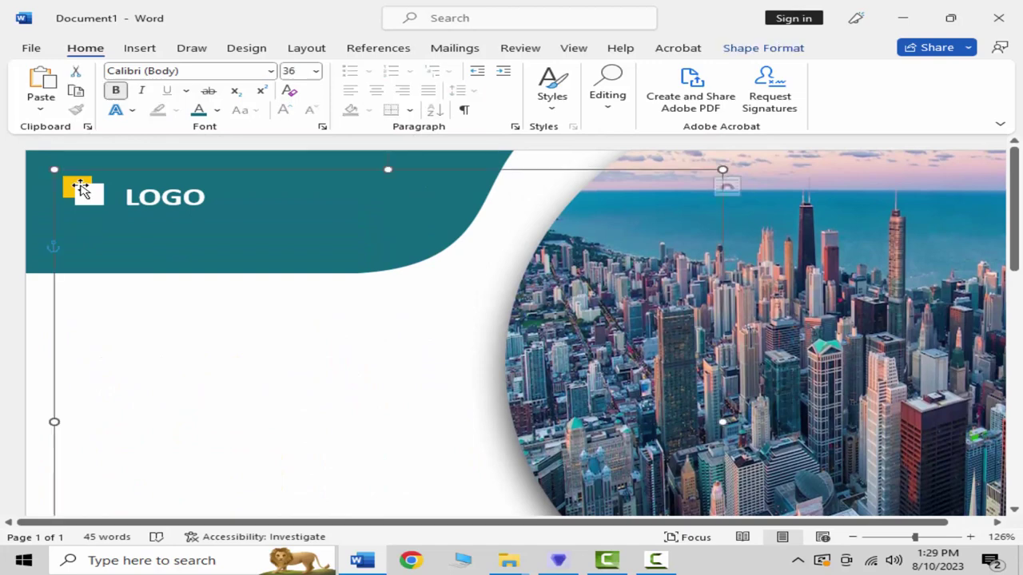
right_click(80, 187)
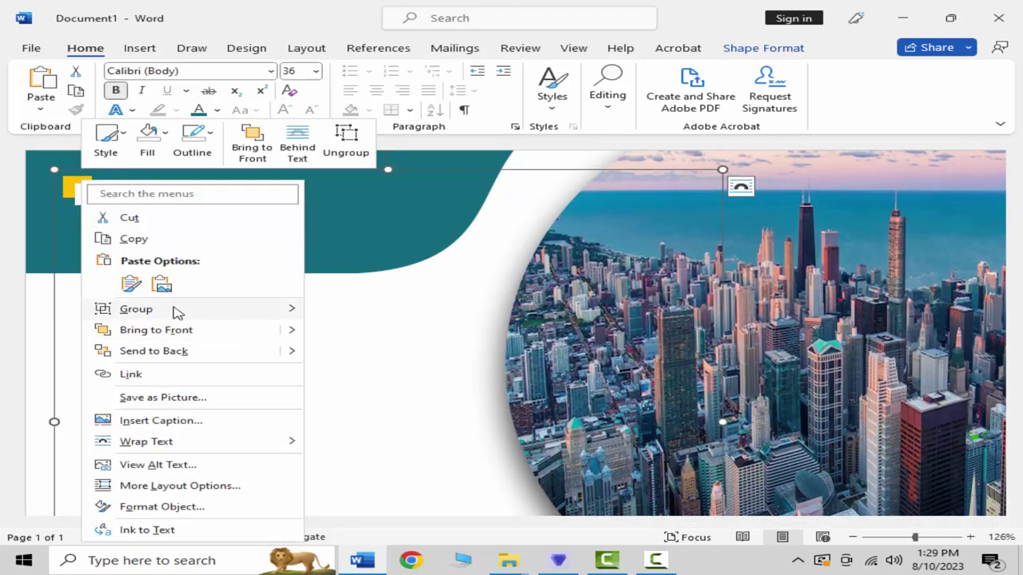
mouse_move(186, 316)
click(341, 334)
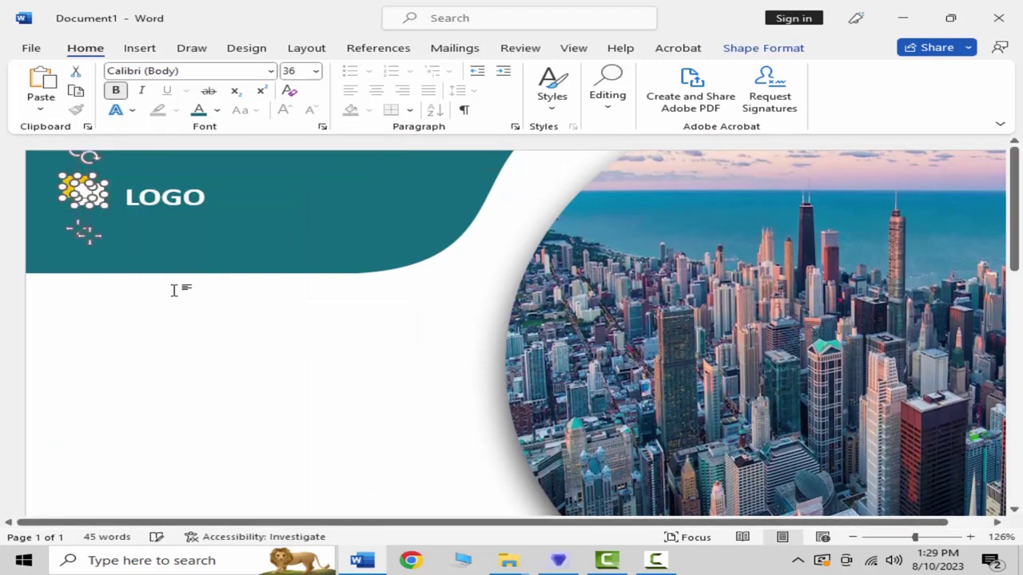
scroll(192, 268, down, 5)
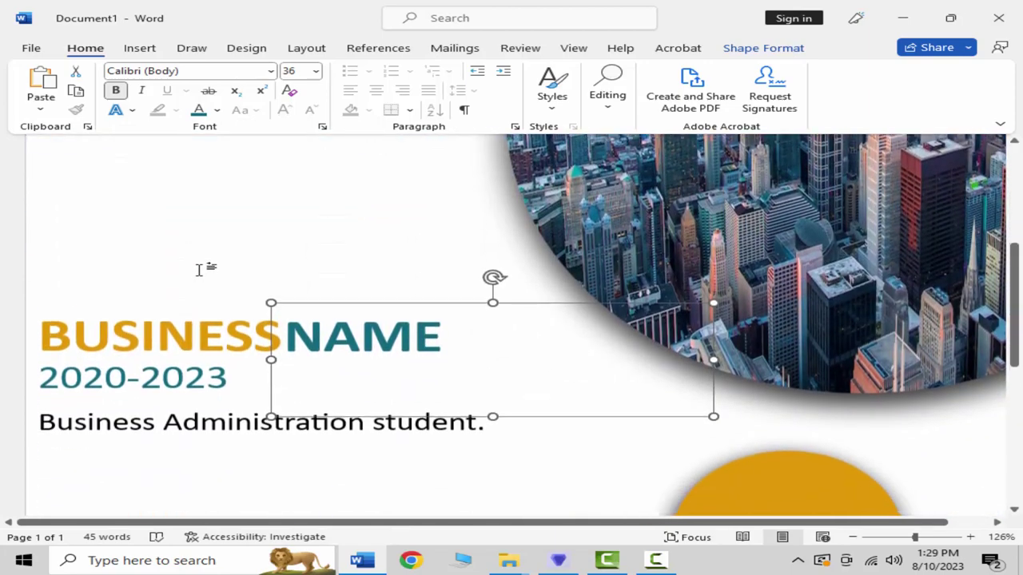
click(195, 233)
scroll(187, 231, up, 4)
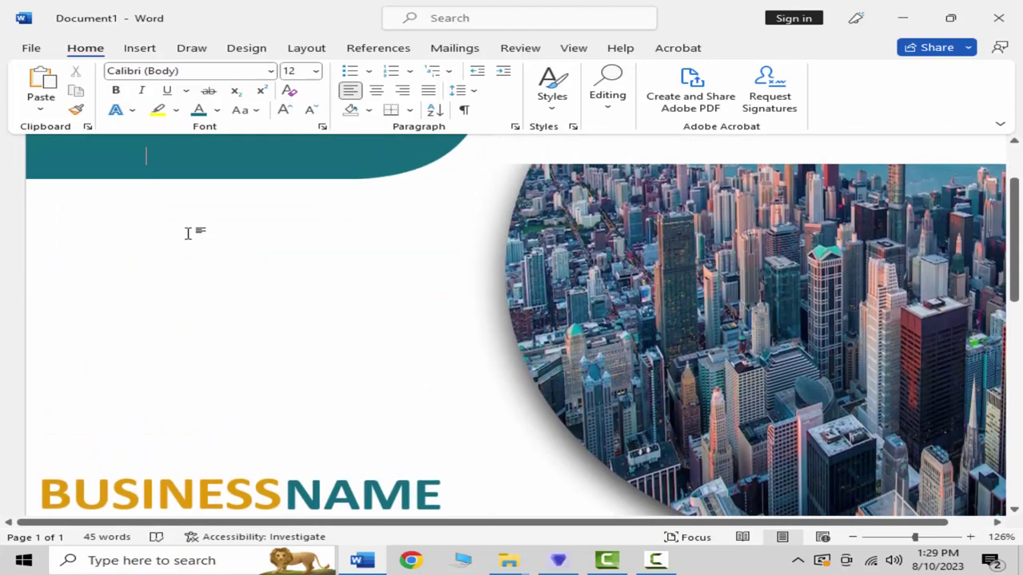
scroll(122, 210, up, 2)
Regroup both logo squares into one shape and paste a copy of it.
drag(95, 200, 69, 190)
right_click(80, 186)
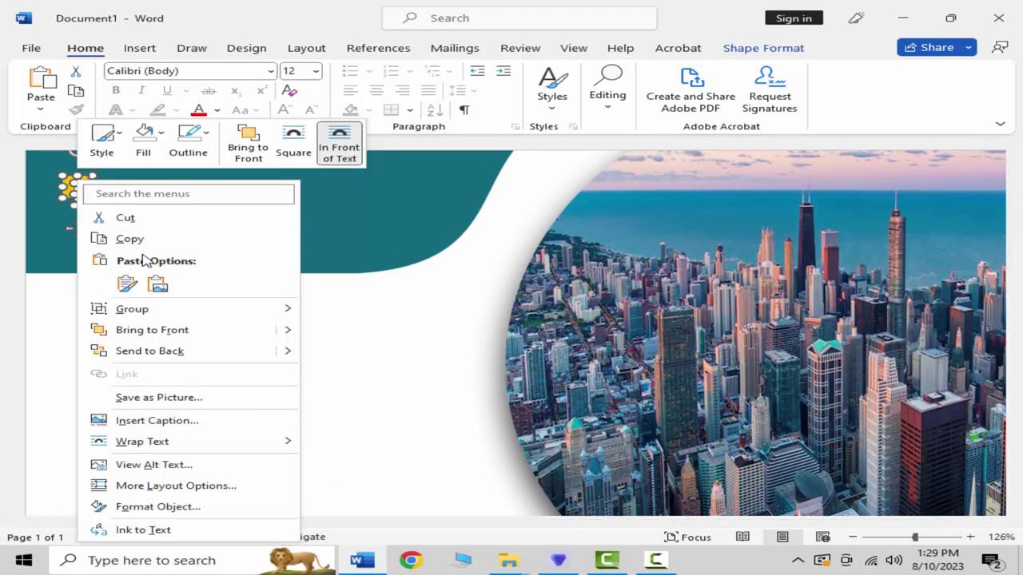
mouse_move(213, 308)
click(347, 311)
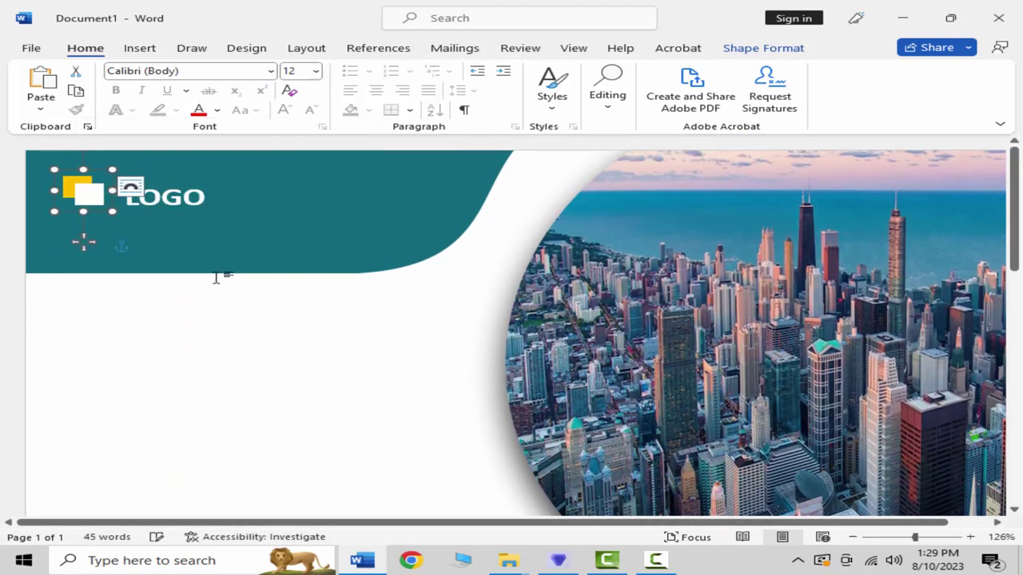
right_click(91, 202)
click(144, 239)
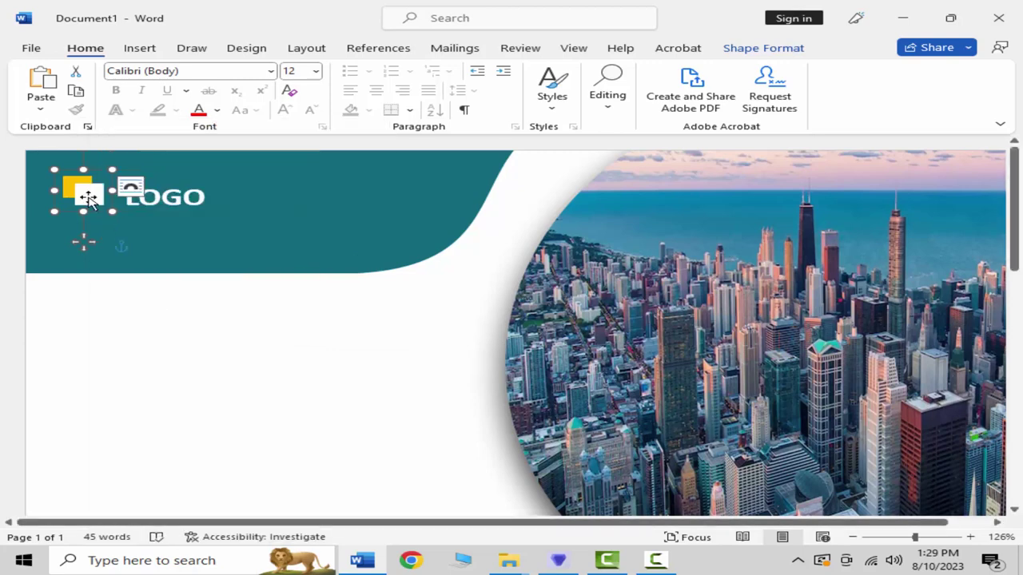
right_click(85, 195)
click(137, 284)
Drag the pasted logo icon onto the orange circle and centre it inside.
mouse_move(102, 256)
mouse_down()
mouse_move(462, 487)
mouse_move(721, 498)
mouse_up()
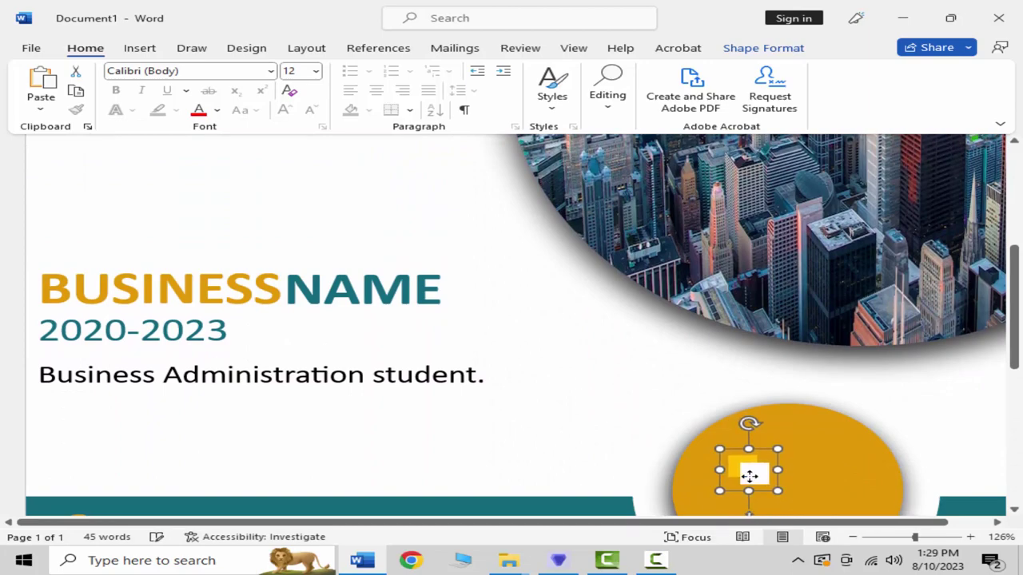
drag(722, 498, 769, 471)
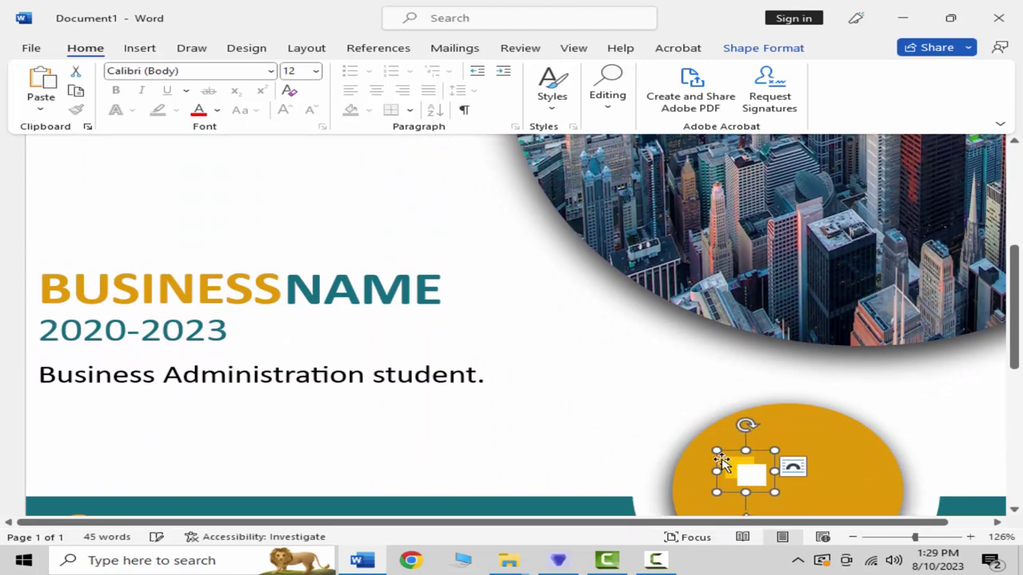
scroll(755, 408, down, 2)
drag(743, 397, 737, 402)
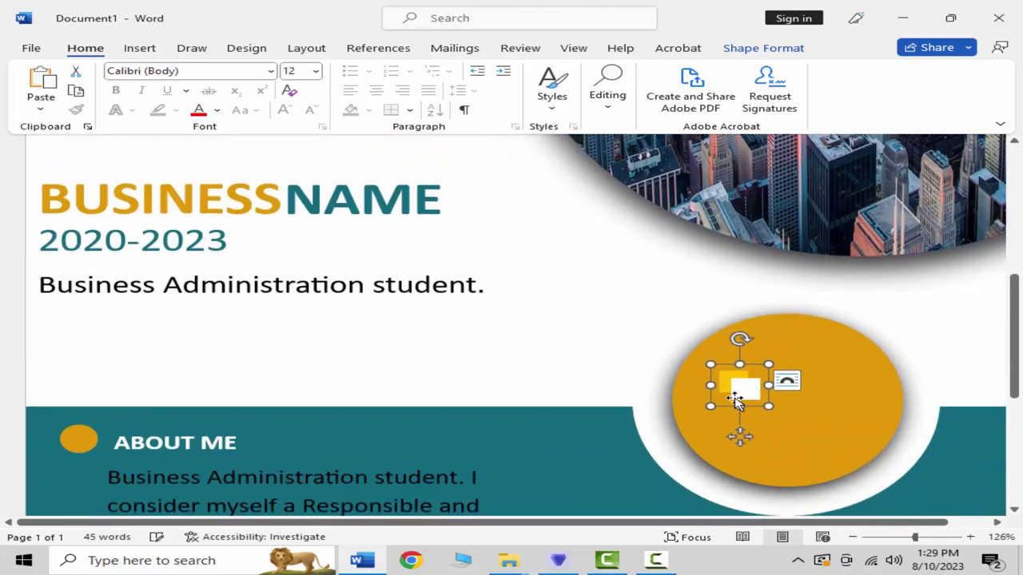
click(575, 340)
scroll(583, 336, up, 5)
scroll(581, 330, down, 5)
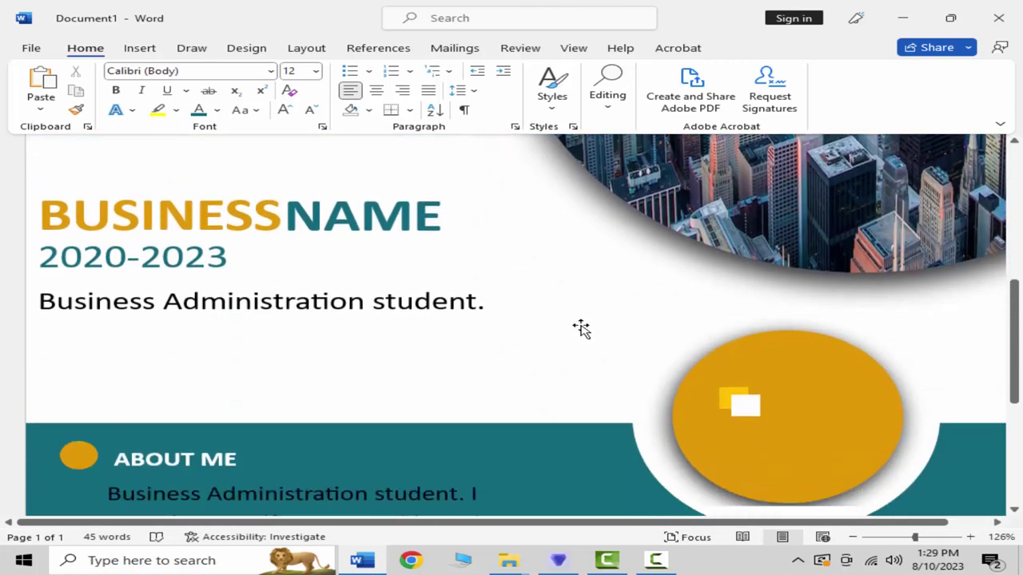
scroll(707, 256, down, 3)
click(747, 232)
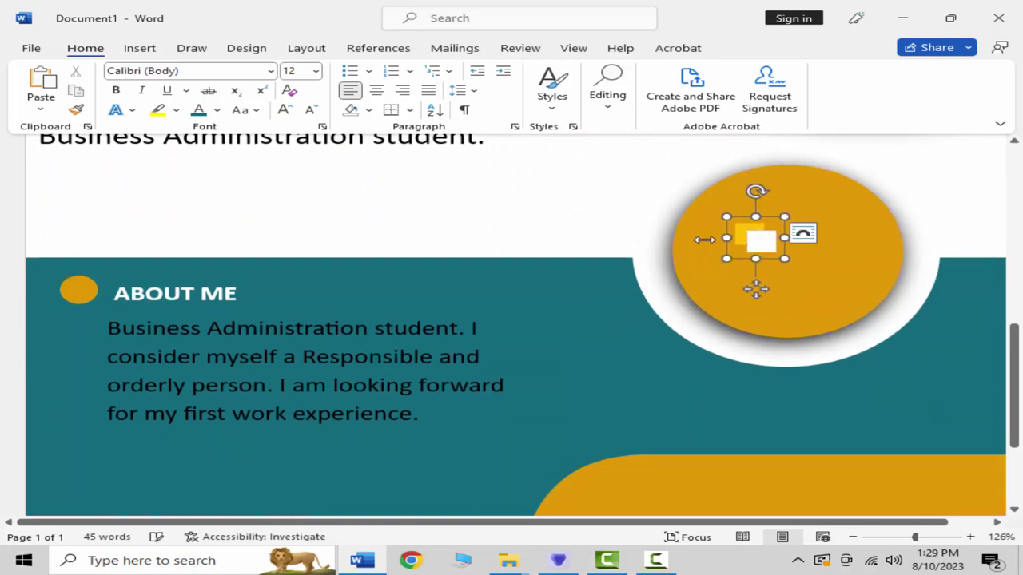
scroll(411, 265, down, 2)
scroll(411, 266, down, 2)
scroll(416, 275, down, 2)
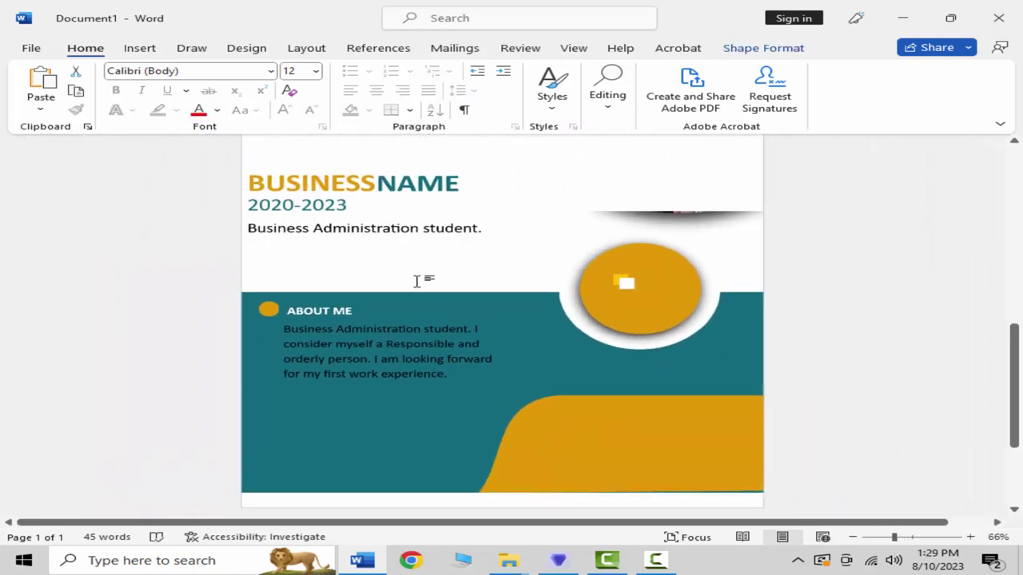
scroll(418, 288, up, 3)
drag(619, 358, 632, 354)
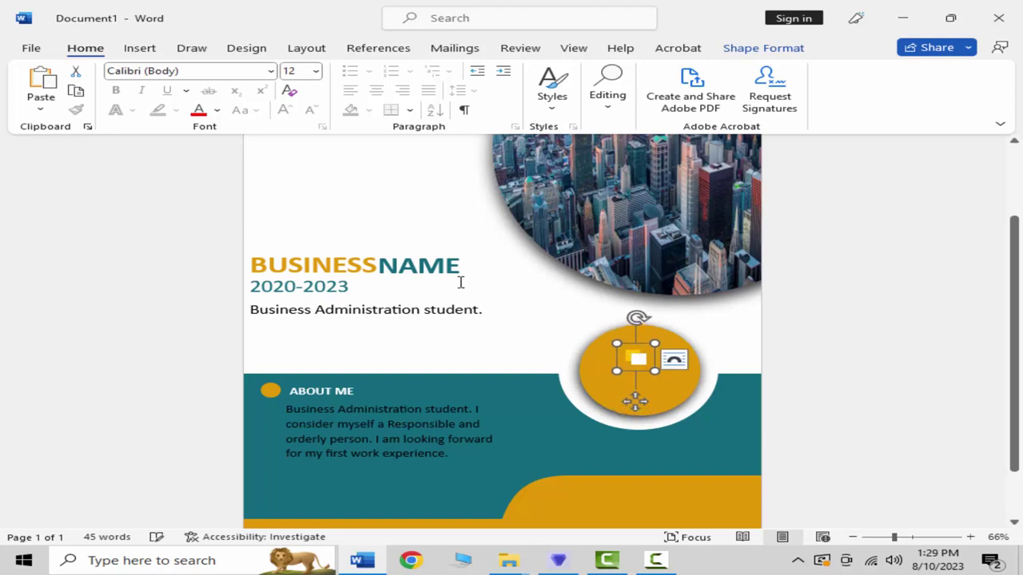
Copy the header's LOGO wordmark and place the copy in the orange circle below the icon.
scroll(460, 282, up, 3)
click(312, 160)
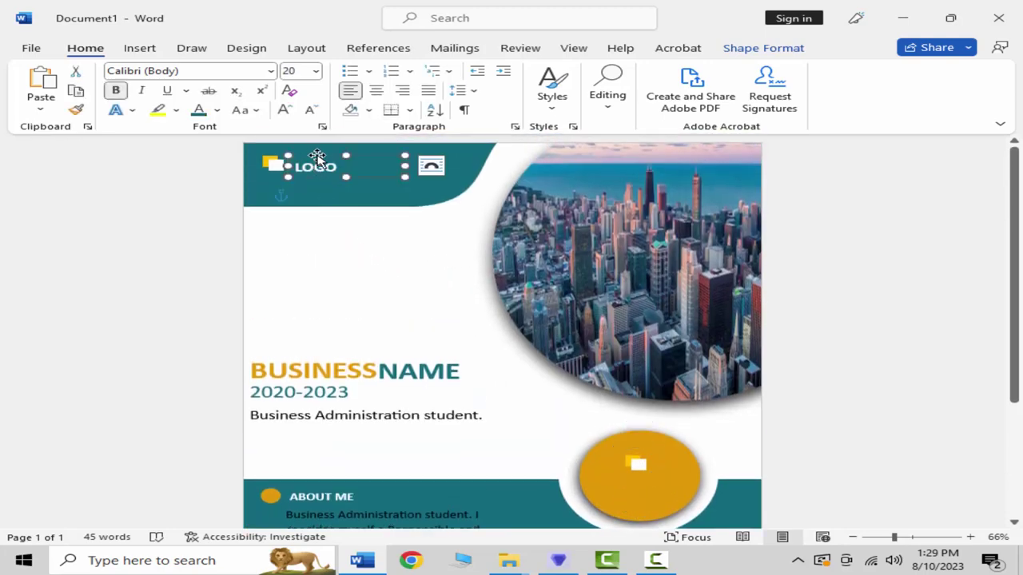
right_click(317, 158)
click(368, 197)
right_click(329, 164)
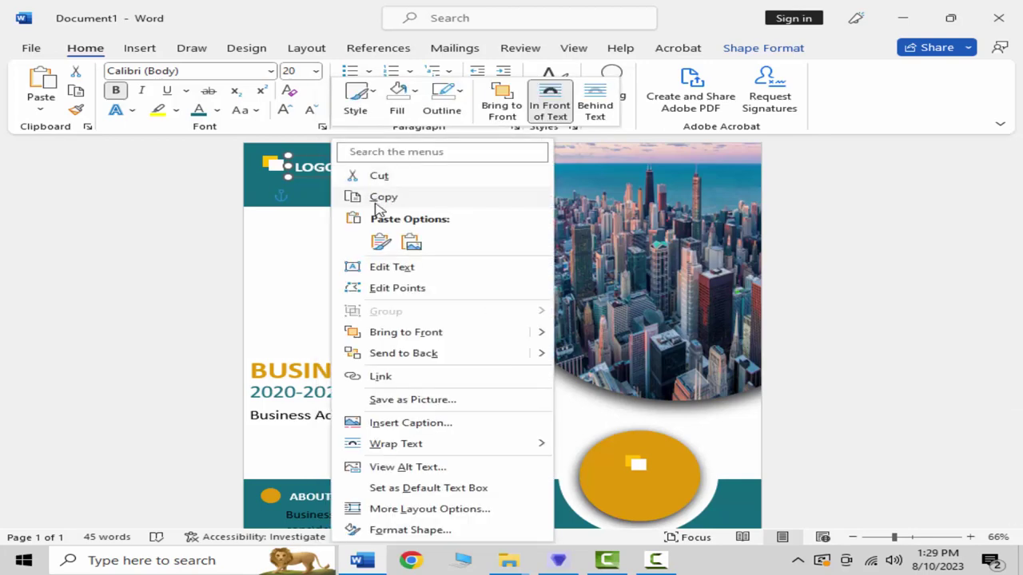
click(380, 242)
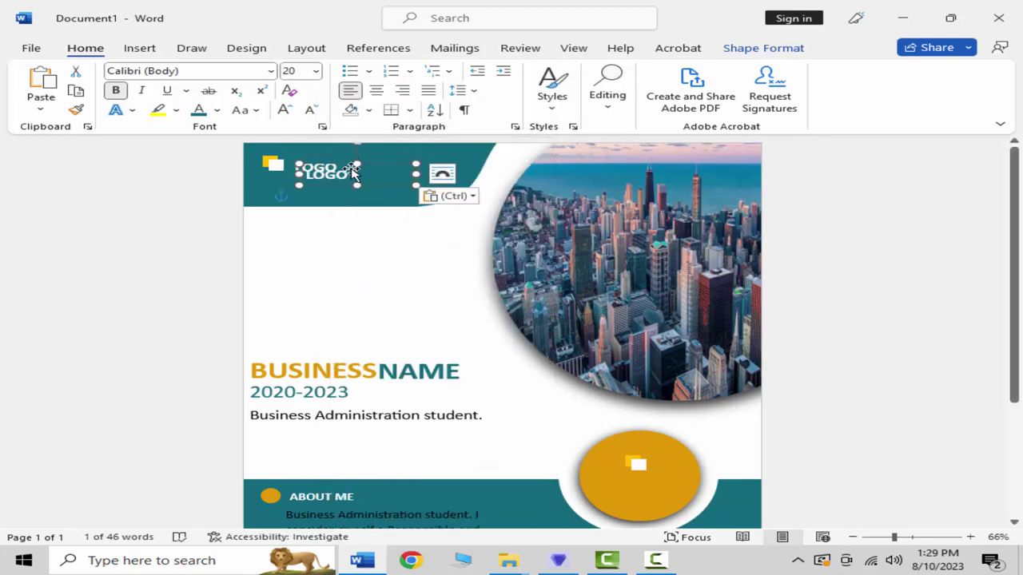
drag(352, 172, 655, 469)
click(881, 423)
scroll(838, 405, down, 3)
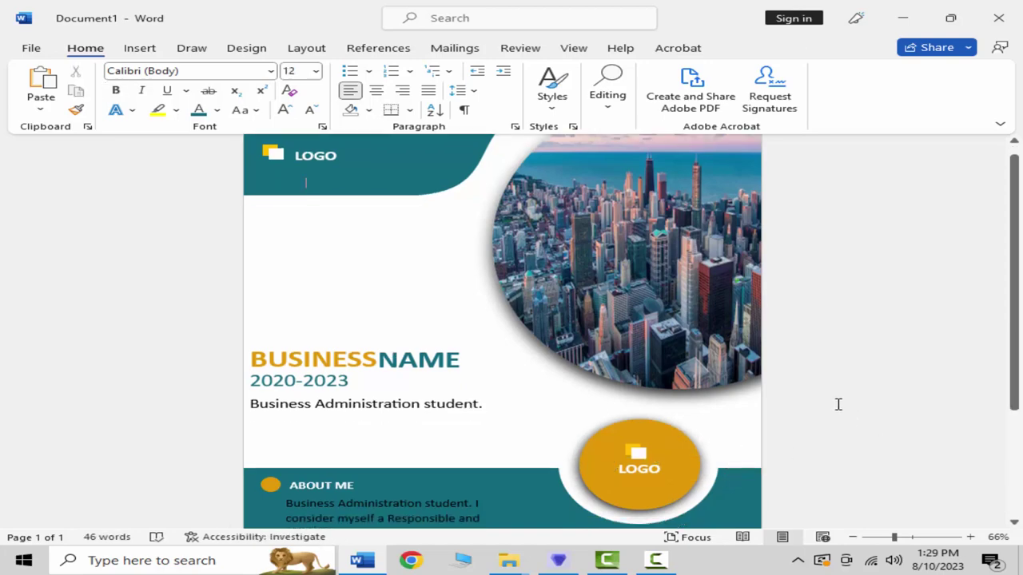
scroll(823, 370, down, 2)
scroll(804, 351, down, 1)
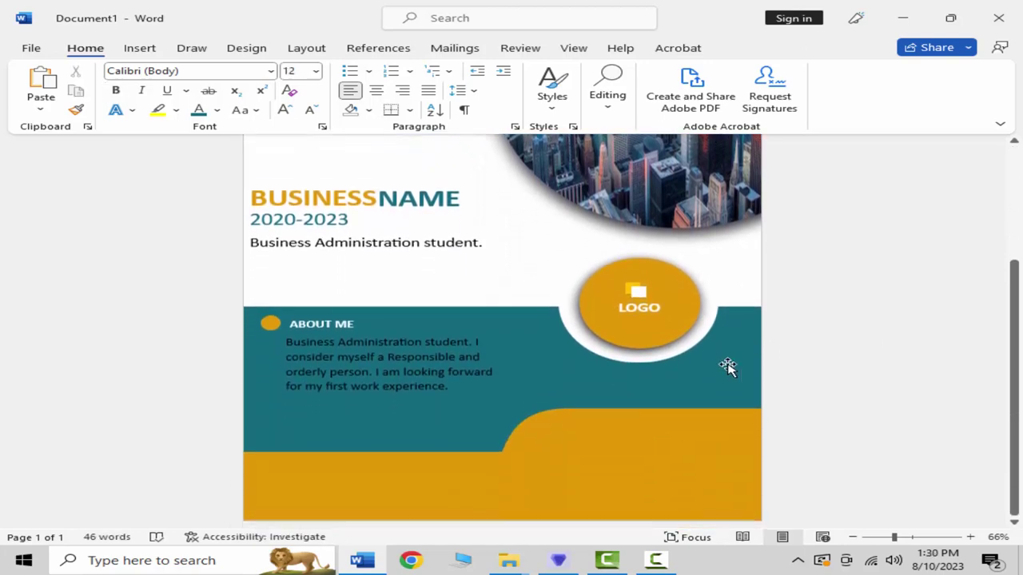
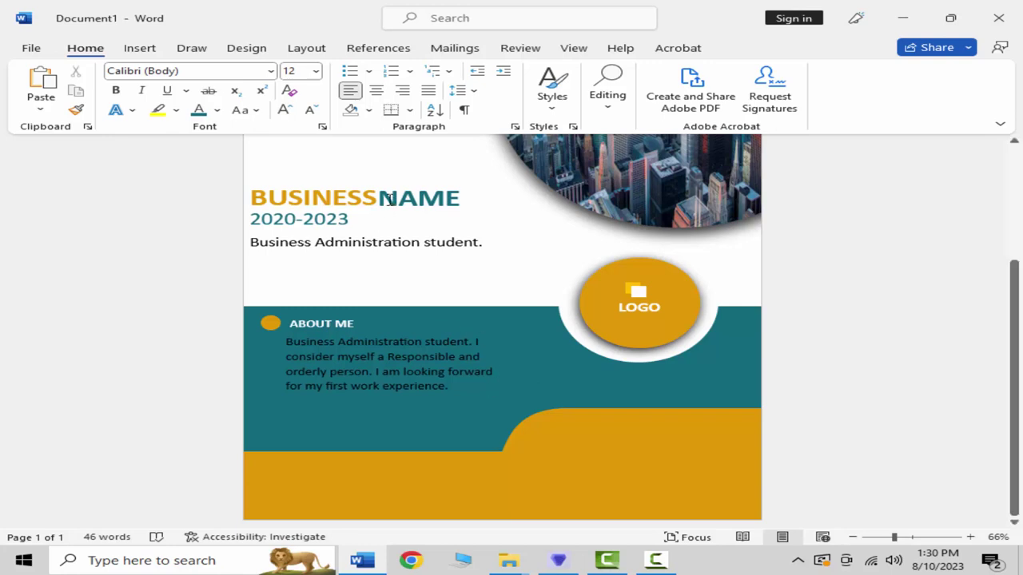
Duplicate the ABOUT ME heading box with source formatting and move it onto the lower-right gold band.
click(327, 197)
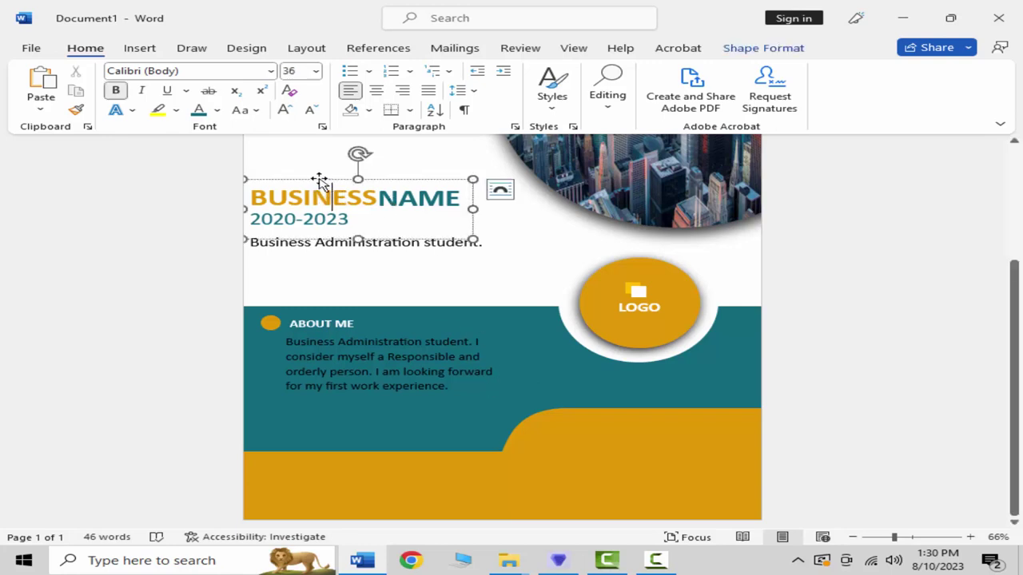
click(417, 192)
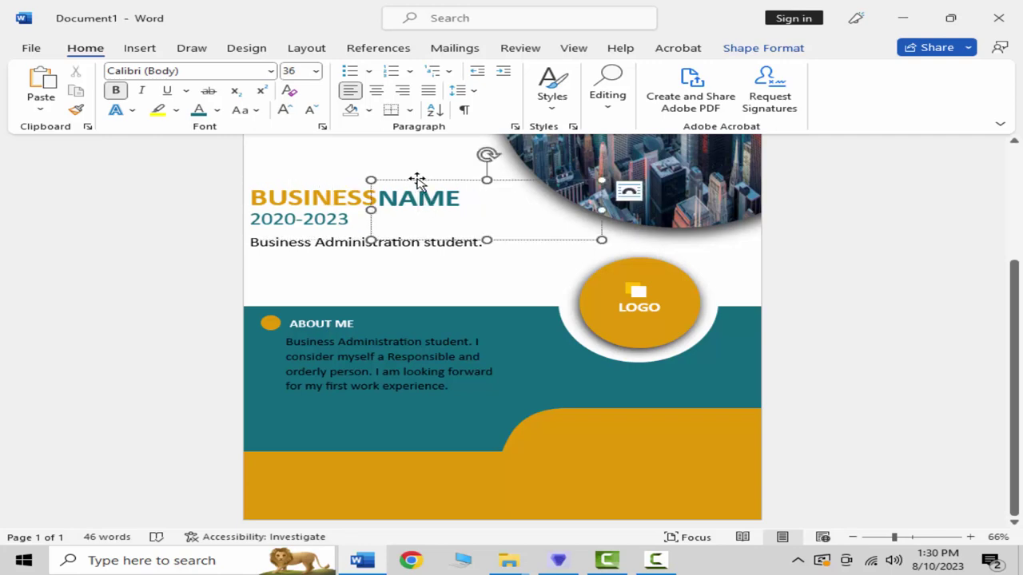
right_click(417, 179)
click(500, 199)
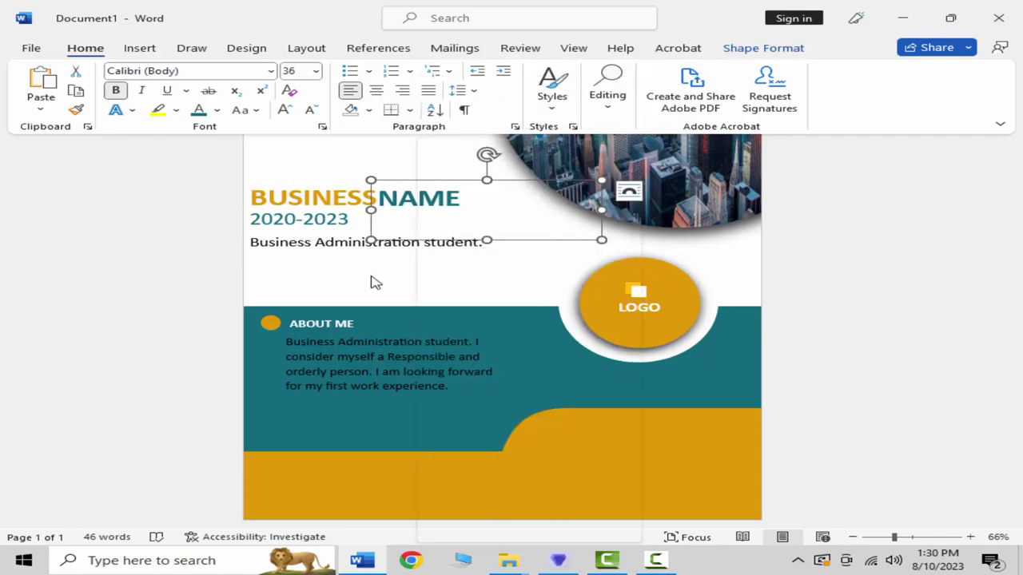
click(341, 326)
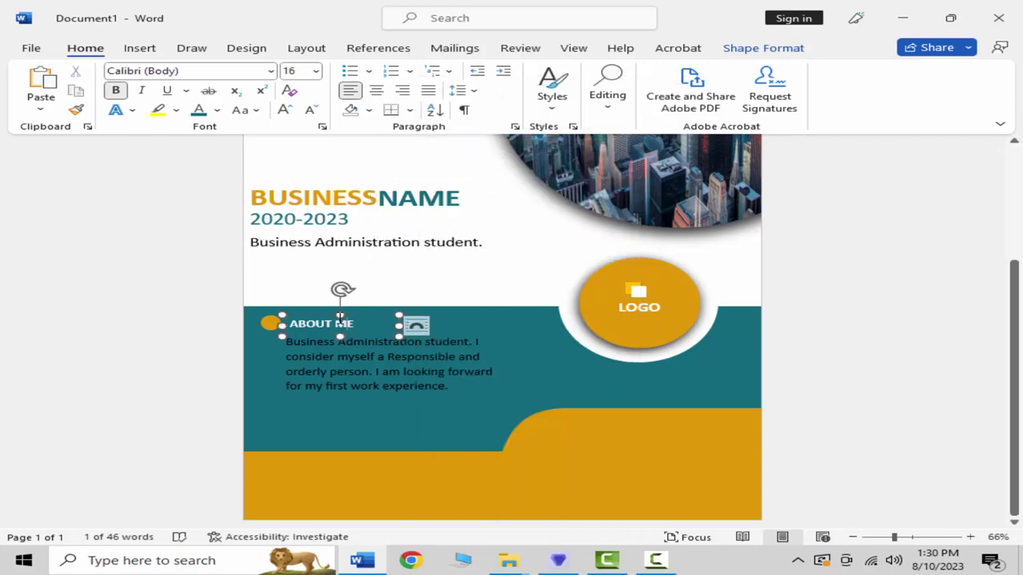
right_click(311, 317)
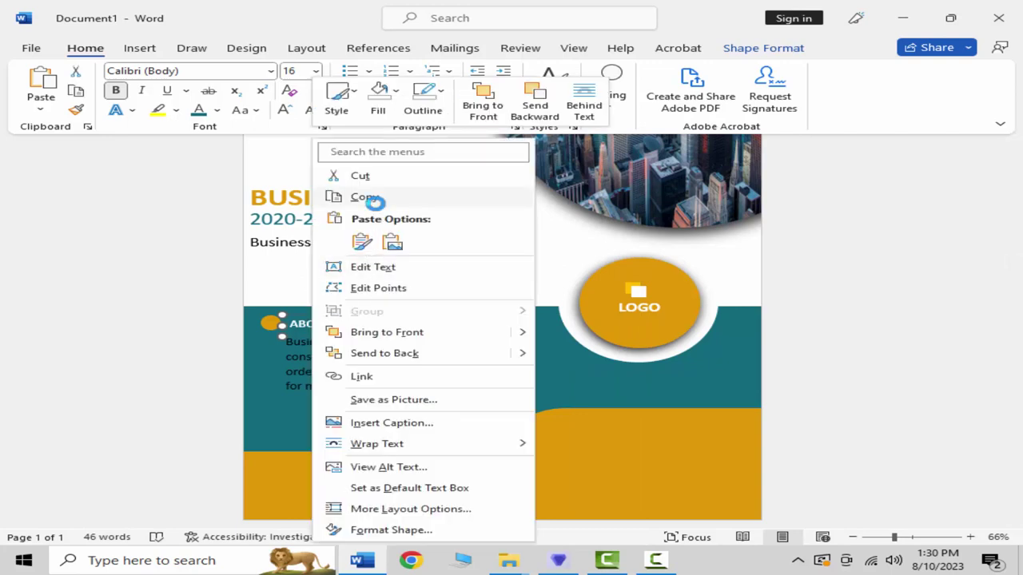
click(368, 198)
right_click(333, 312)
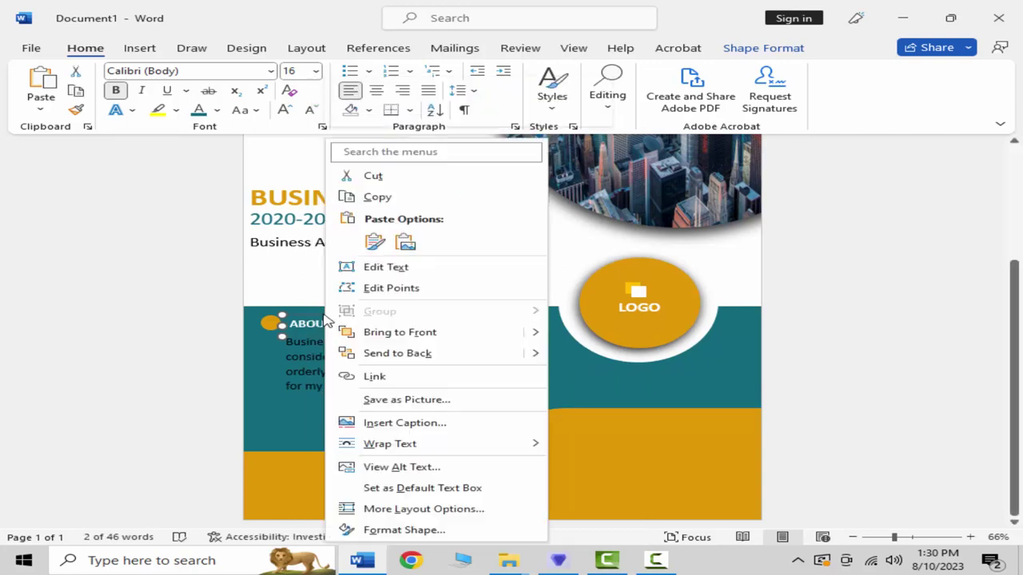
click(376, 246)
mouse_move(376, 323)
mouse_down()
mouse_move(676, 423)
mouse_move(489, 437)
mouse_up()
Enlarge the copy to 26 pt, retype it as BUSNIESS NAME, and widen it to one line.
click(564, 392)
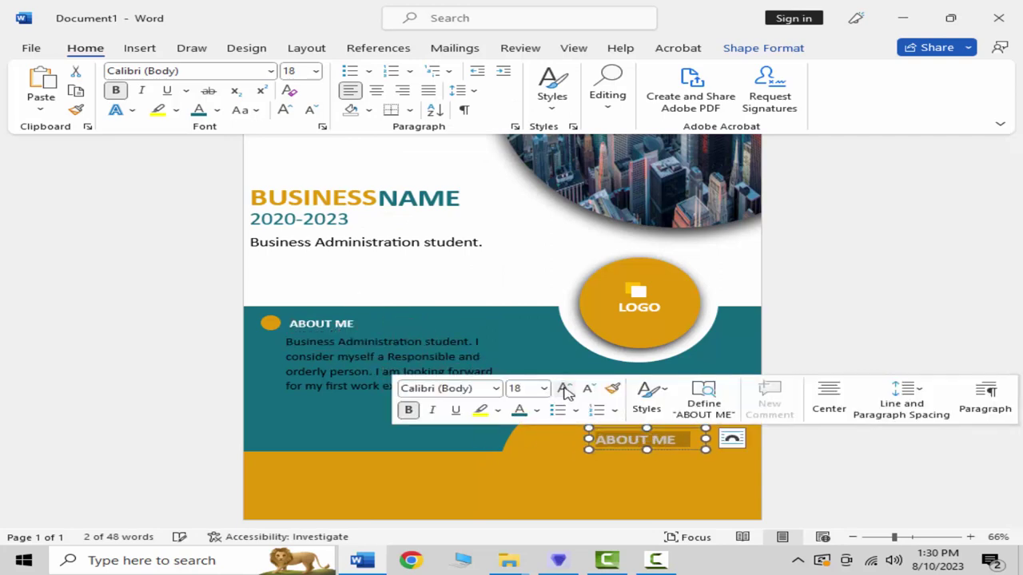
click(565, 392)
click(564, 392)
drag(719, 472, 728, 473)
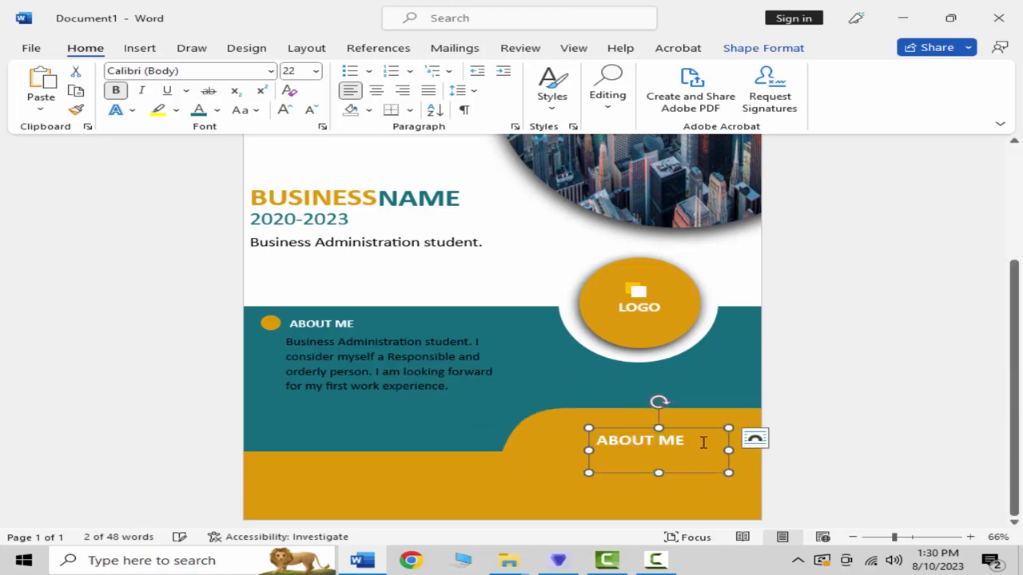
drag(695, 441, 552, 445)
click(564, 393)
click(564, 393)
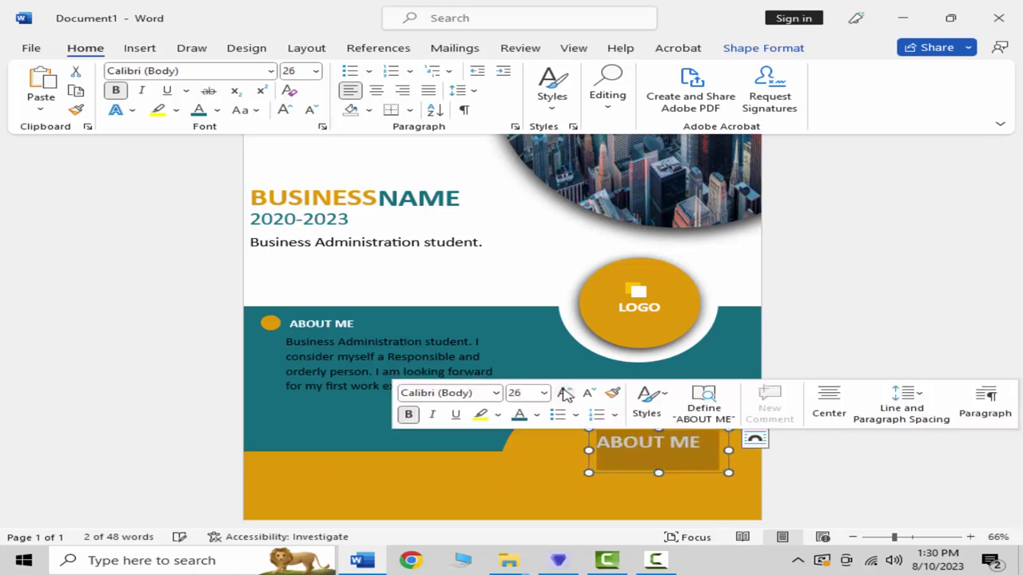
click(671, 452)
drag(702, 443, 539, 445)
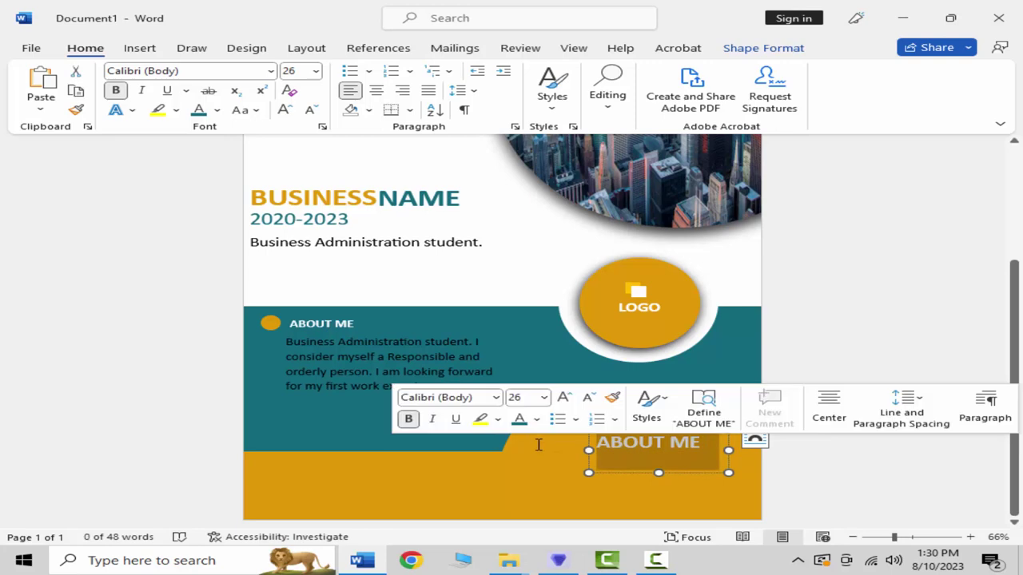
text(NI)
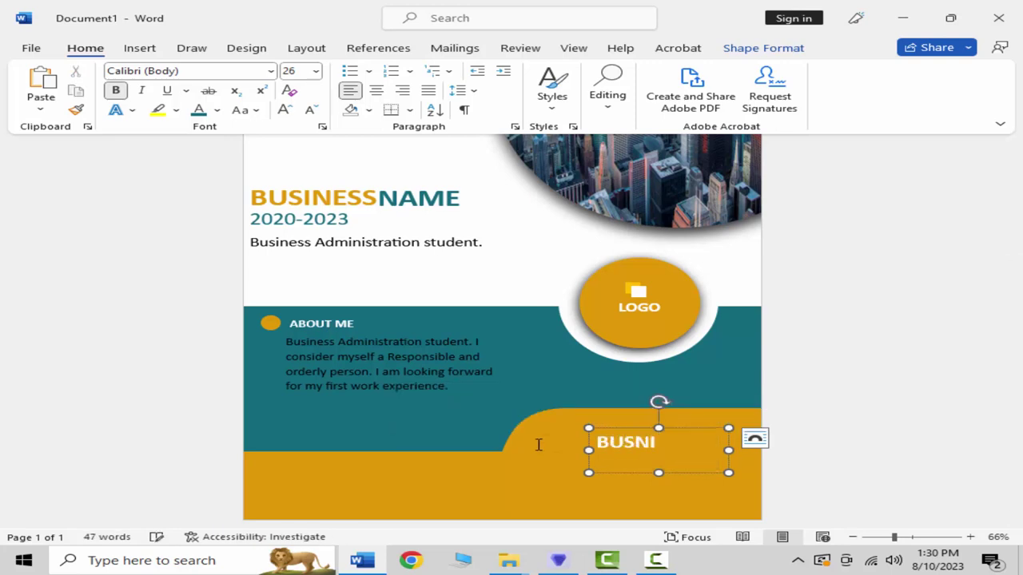
text(AME)
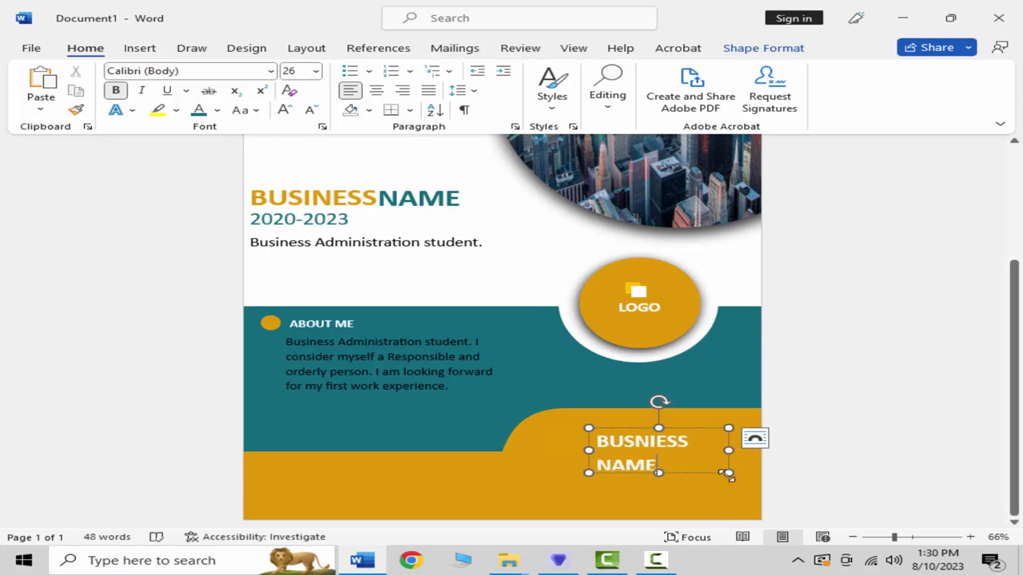
drag(727, 474, 759, 477)
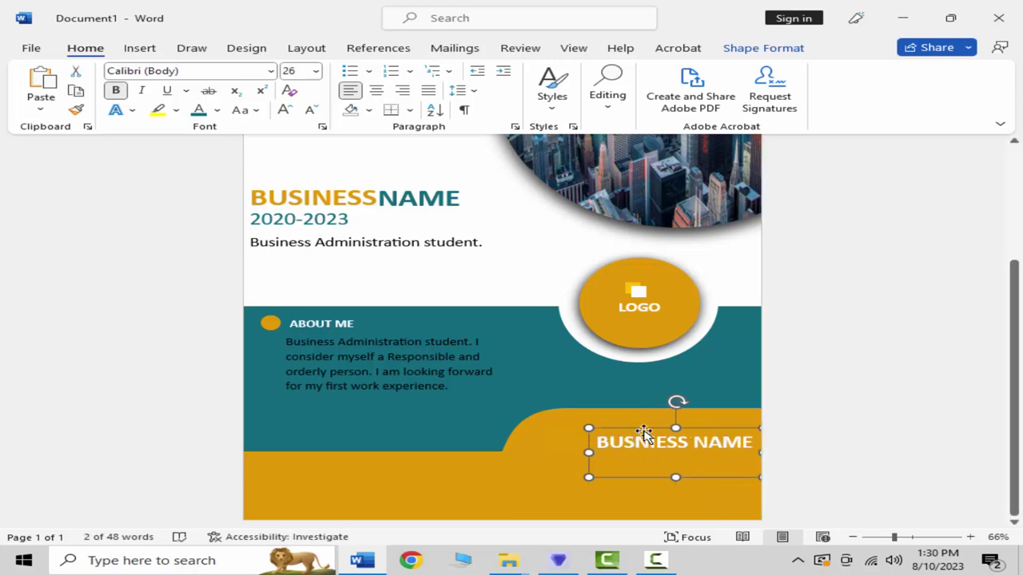
drag(626, 425, 622, 418)
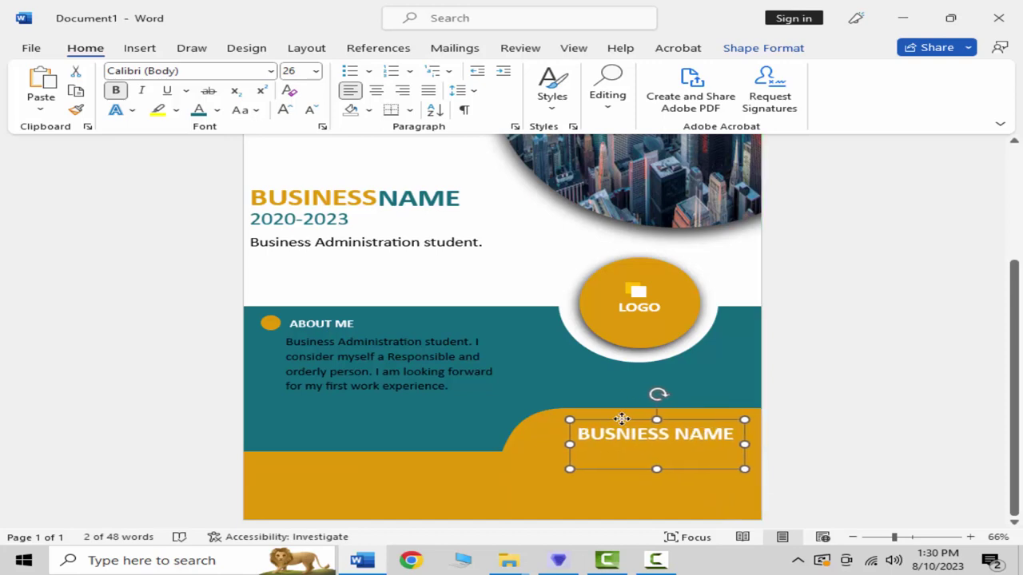
click(416, 387)
Duplicate the ABOUT ME paragraph box, move it under BUSNIESS NAME, and colour its text white.
right_click(368, 331)
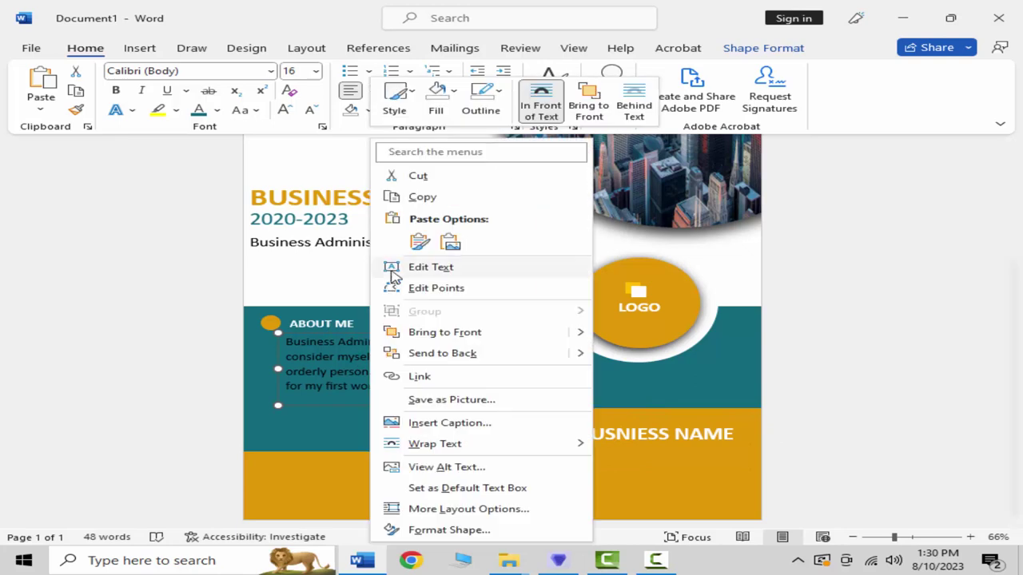
key(Escape)
click(366, 337)
right_click(366, 338)
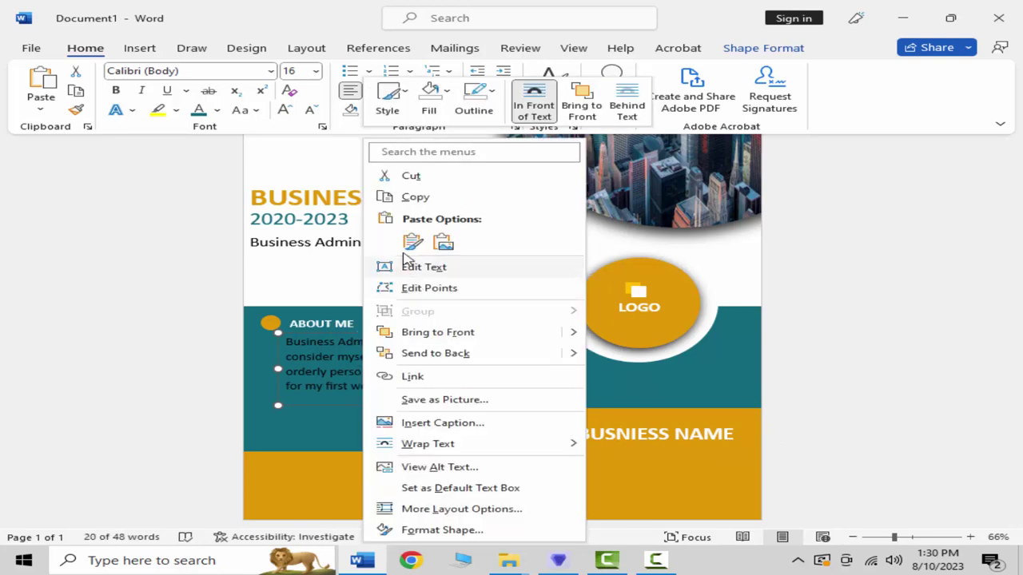
click(411, 240)
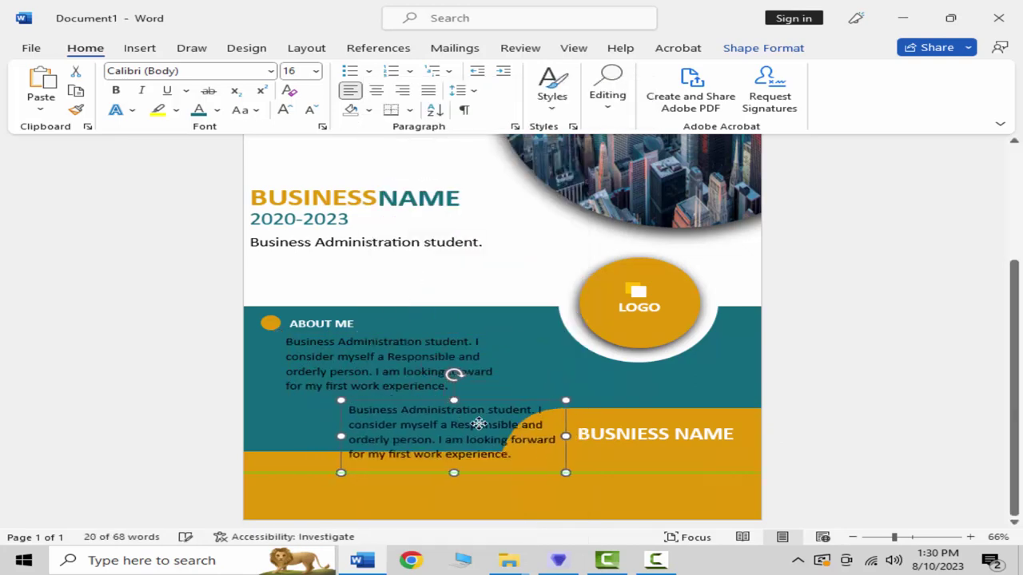
drag(394, 349, 636, 455)
drag(703, 501, 510, 444)
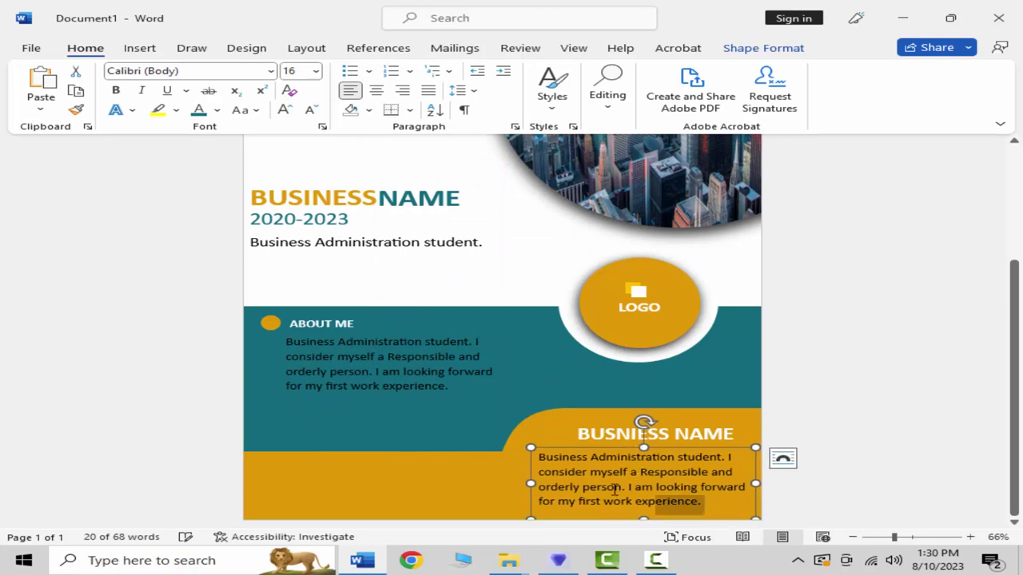
click(606, 415)
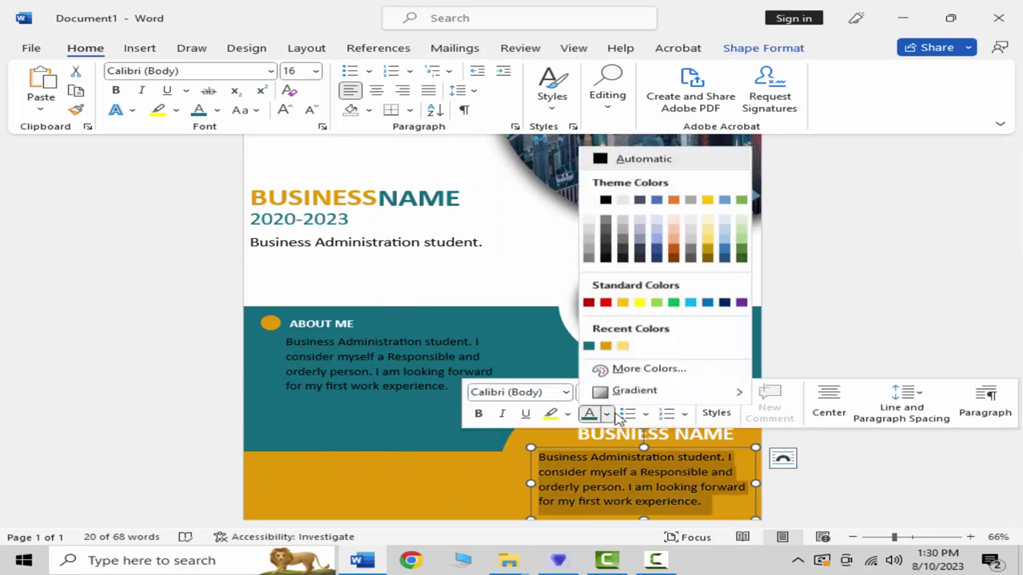
click(597, 203)
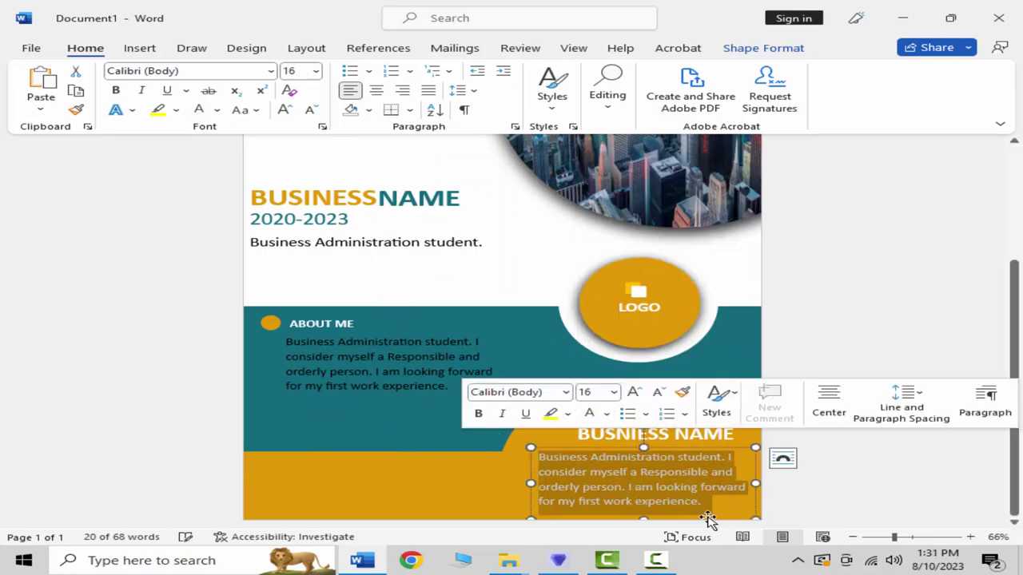
click(753, 515)
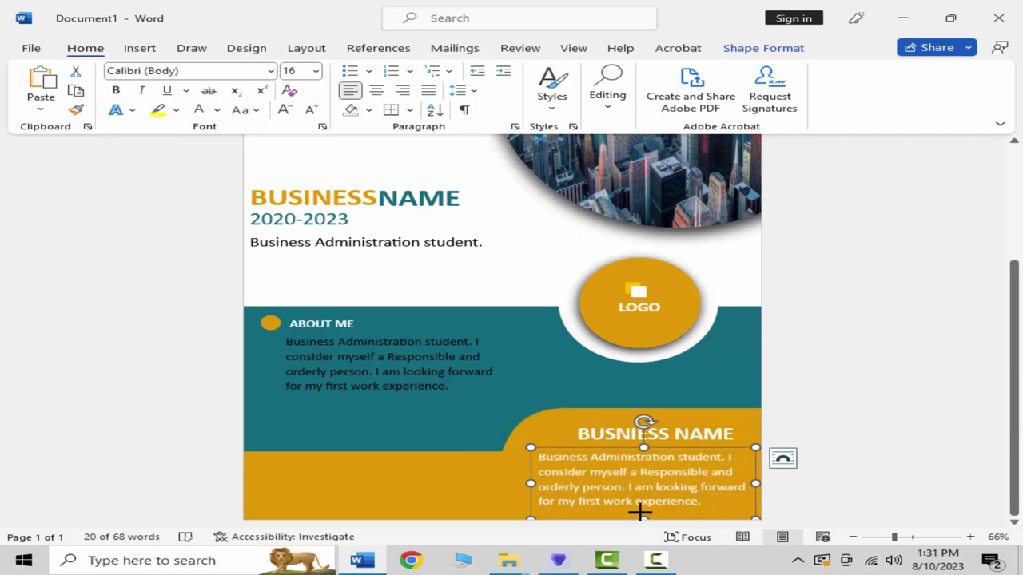
Reduce the description text from 16 to 14 pt and shorten and reposition its box.
drag(639, 516, 643, 494)
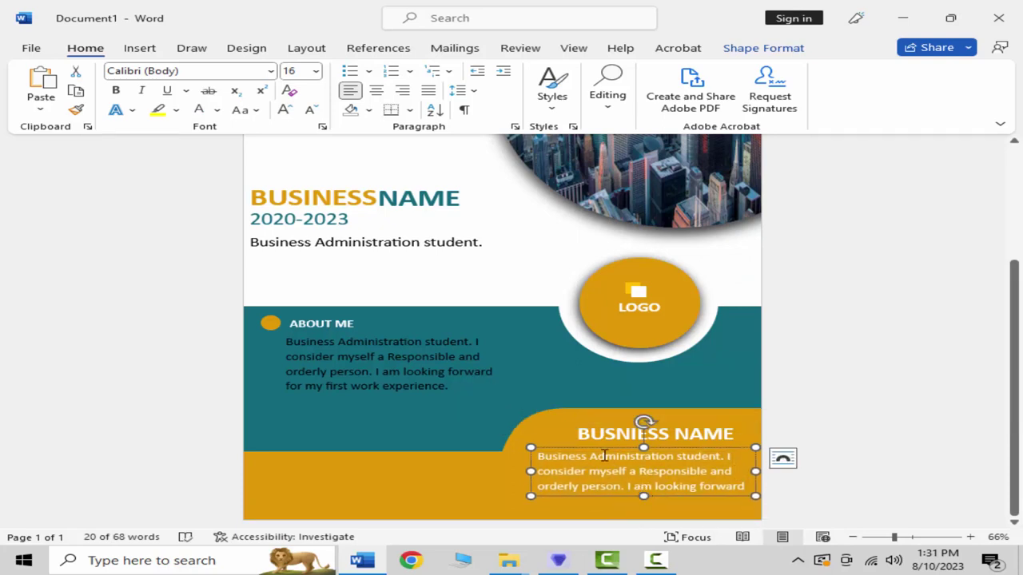
drag(585, 452, 627, 449)
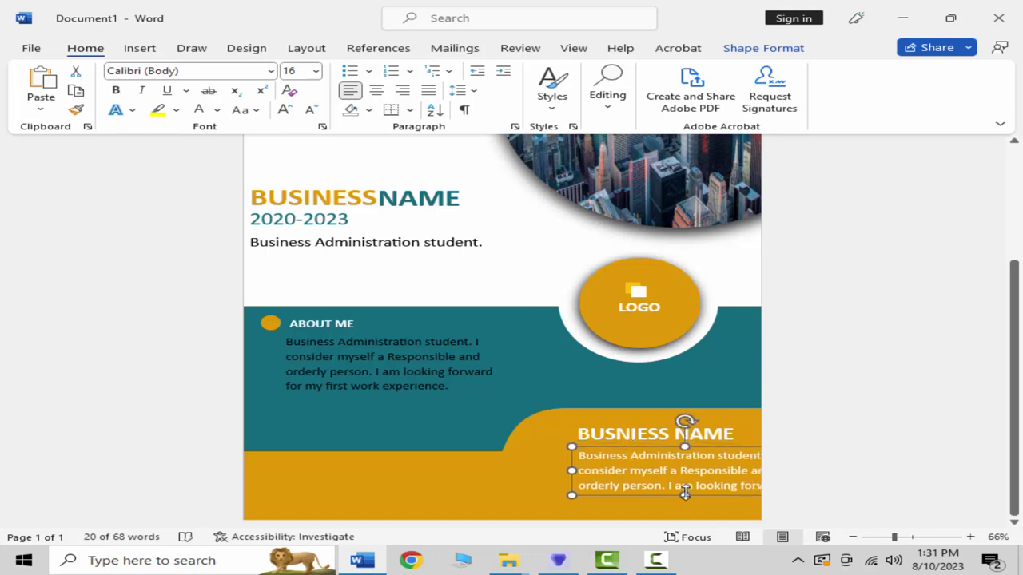
drag(685, 494, 689, 518)
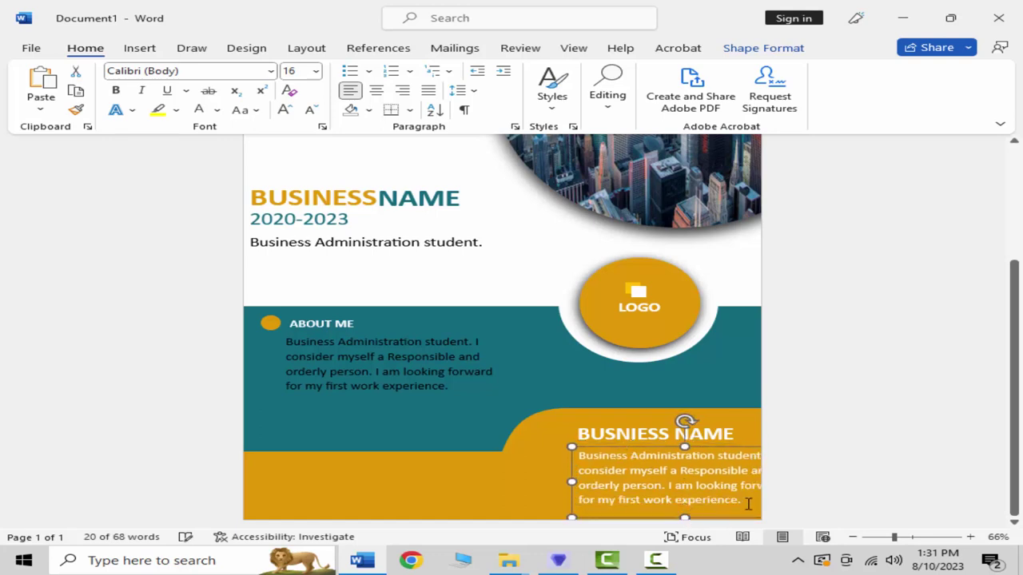
drag(747, 503, 539, 433)
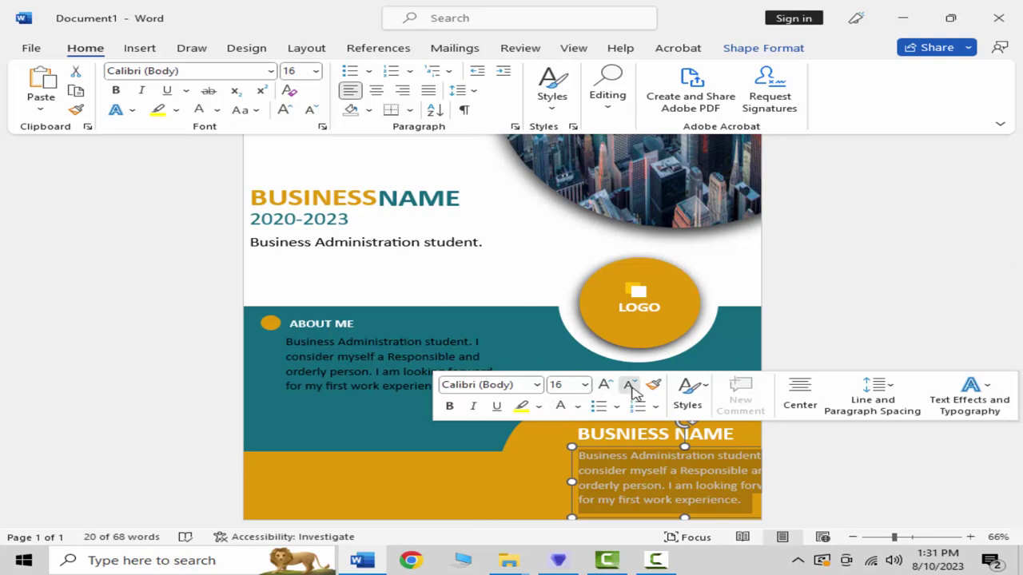
click(630, 386)
drag(686, 517, 688, 491)
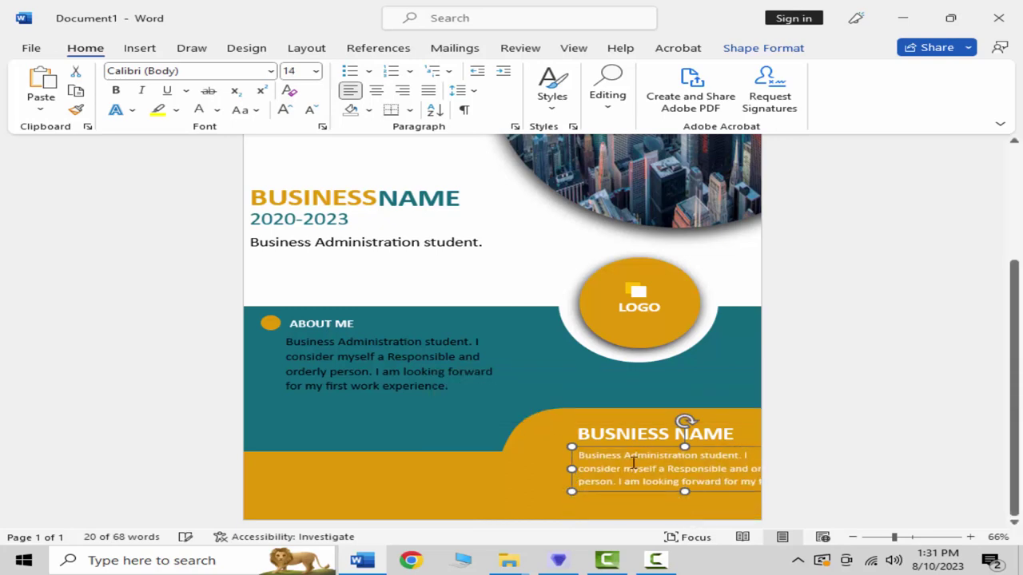
drag(639, 449, 639, 445)
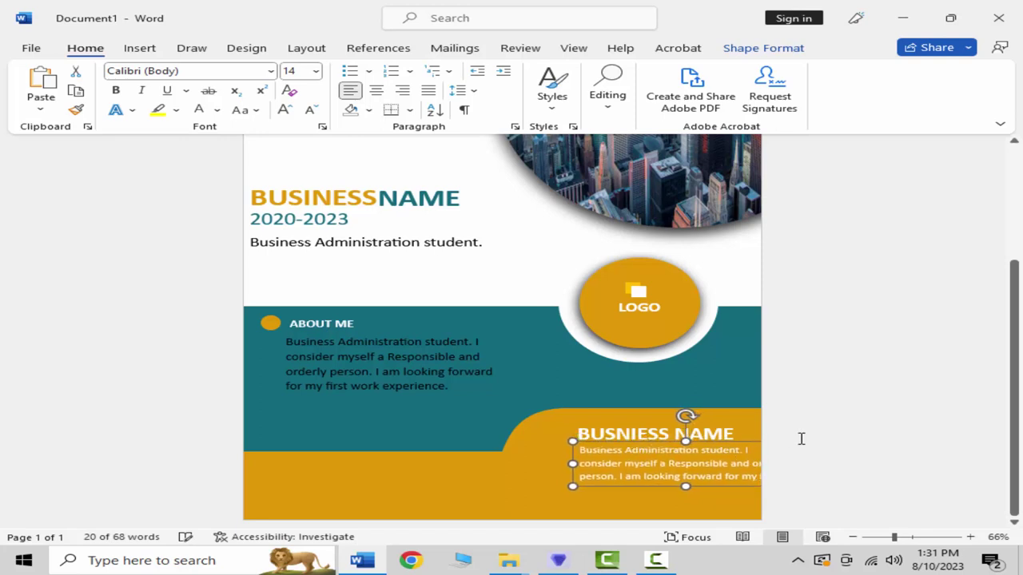
Duplicate the ABOUT ME heading and position the copy at the left of the gold band.
ctrl+scroll(294, 470, up, 4)
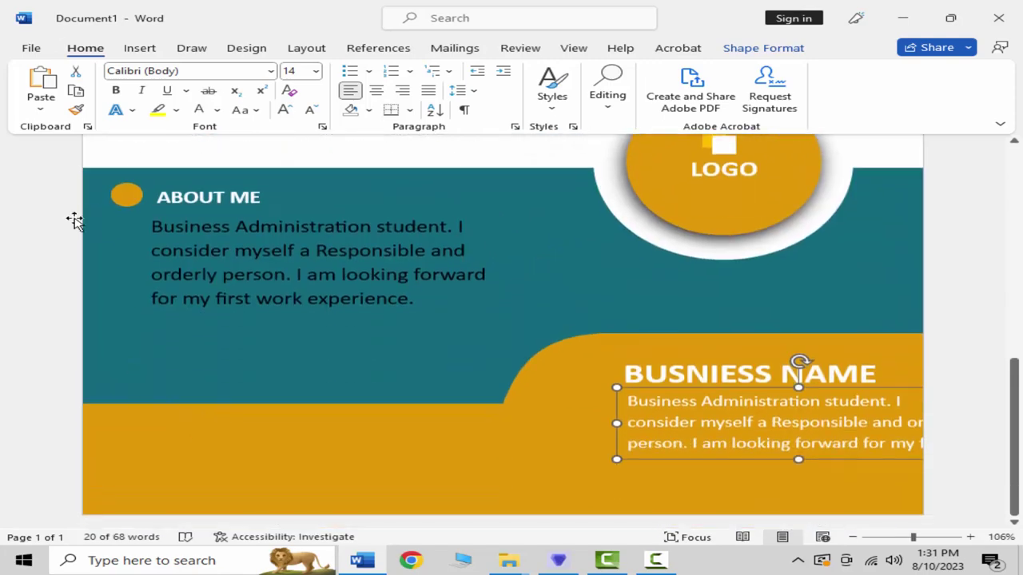
click(142, 50)
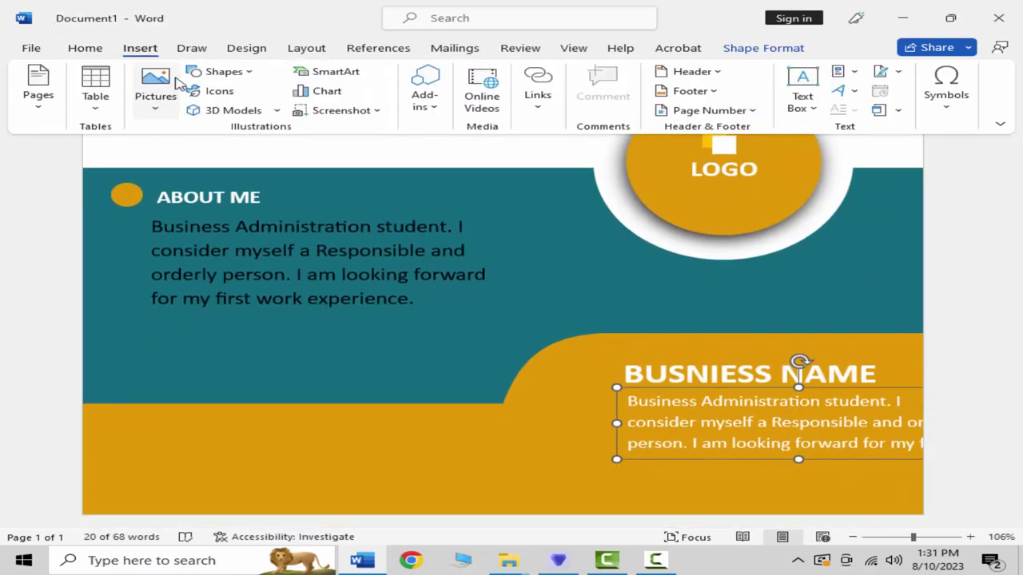
click(199, 192)
right_click(183, 195)
key(Escape)
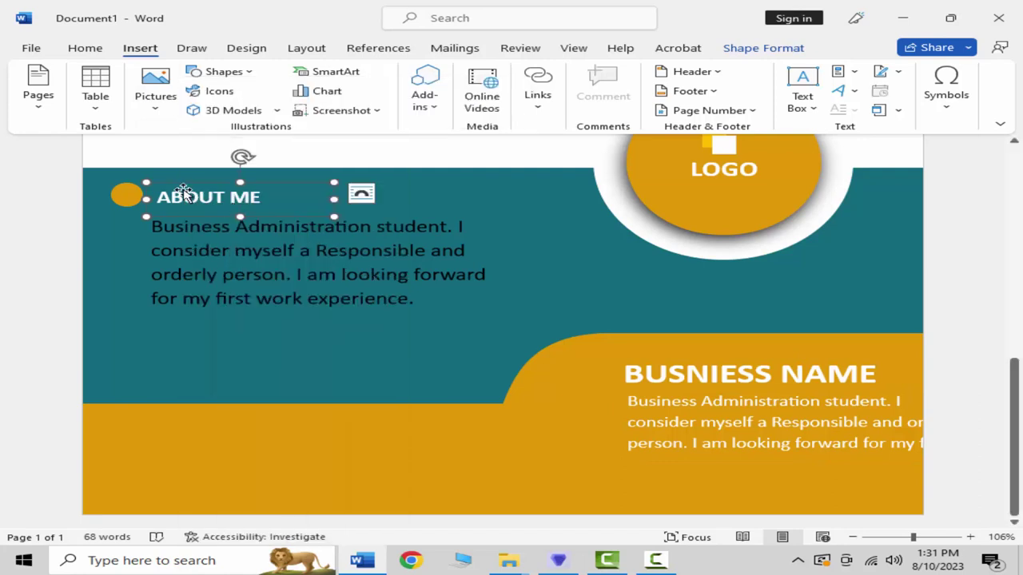
right_click(183, 194)
click(230, 239)
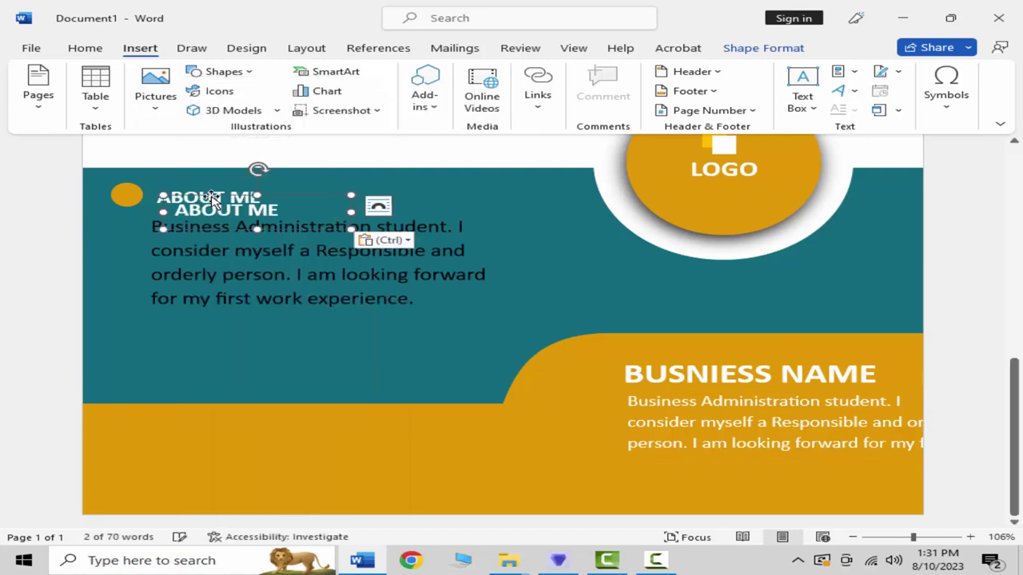
drag(214, 199, 137, 399)
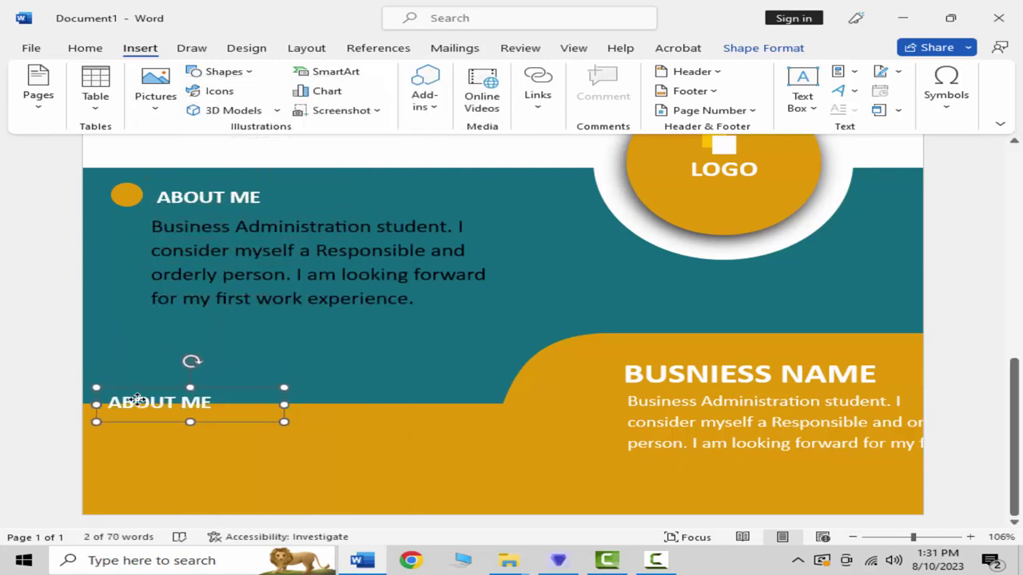
drag(138, 399, 132, 416)
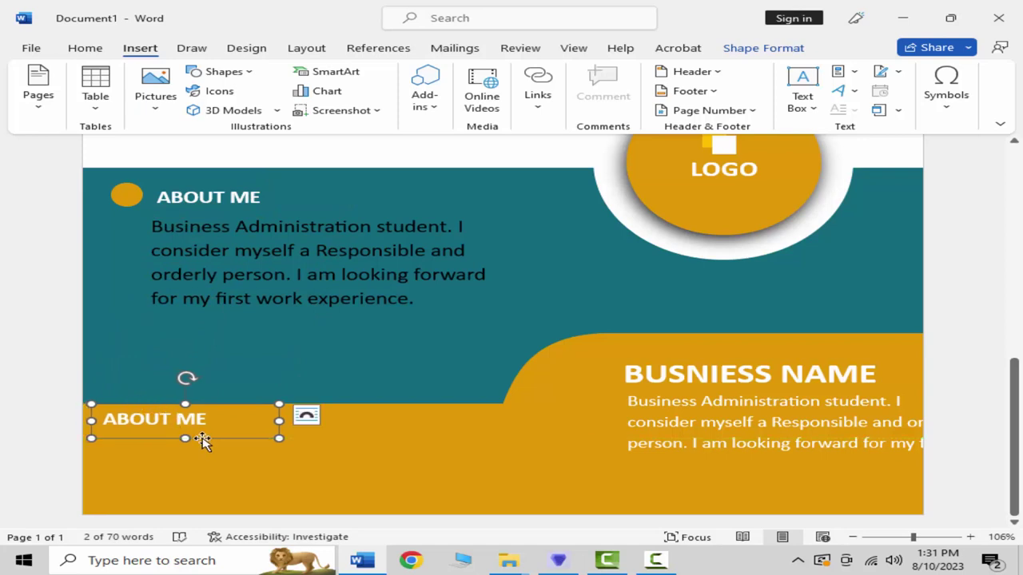
mouse_move(201, 428)
mouse_down()
mouse_move(260, 417)
mouse_move(77, 412)
mouse_up()
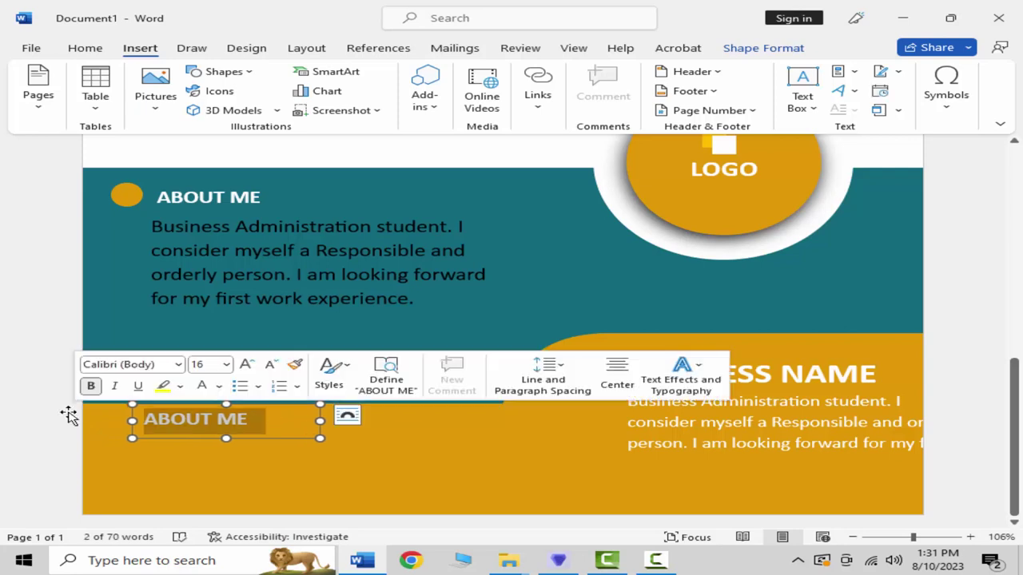
Retype the copied heading so it reads CONTACT ME.
text(CONA)
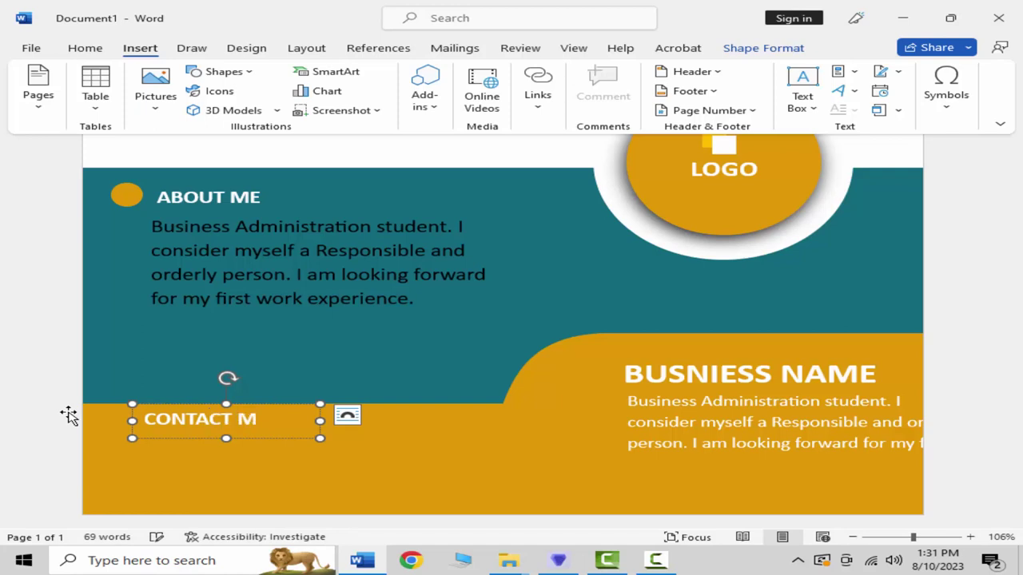
triple_click(182, 419)
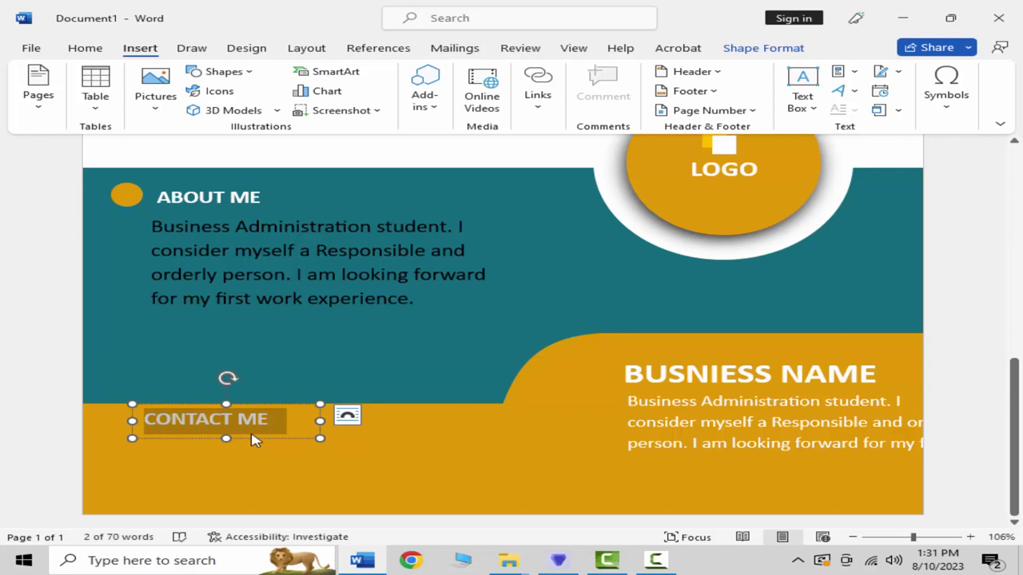
click(209, 372)
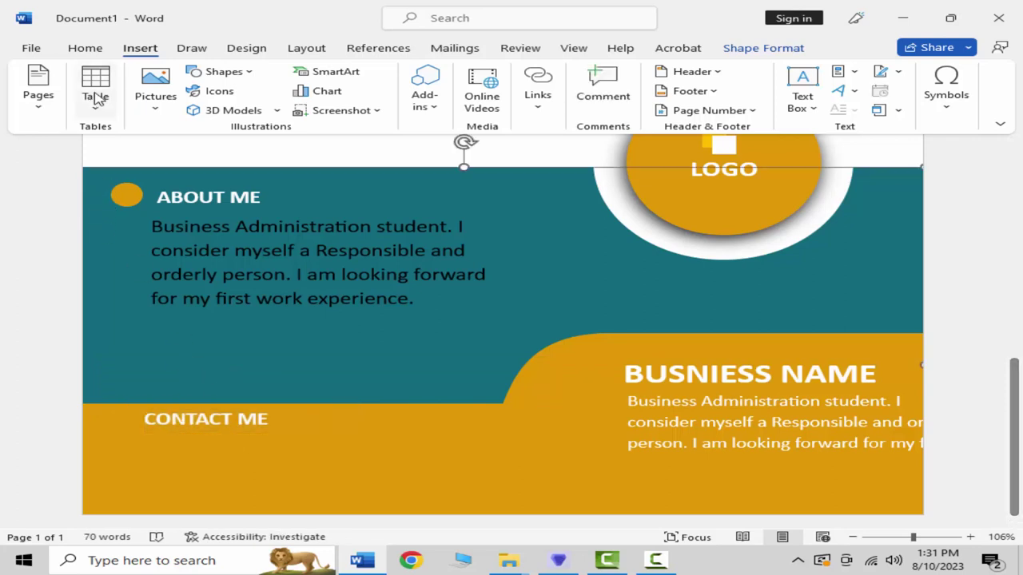
Copy and paste the small orange circle beside ABOUT ME.
right_click(118, 195)
click(118, 195)
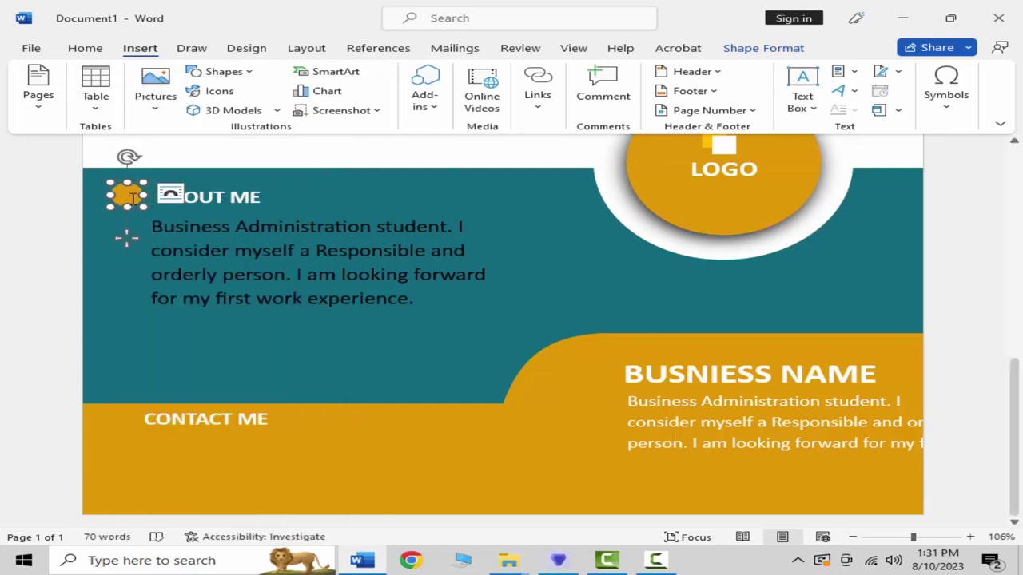
right_click(136, 205)
click(136, 216)
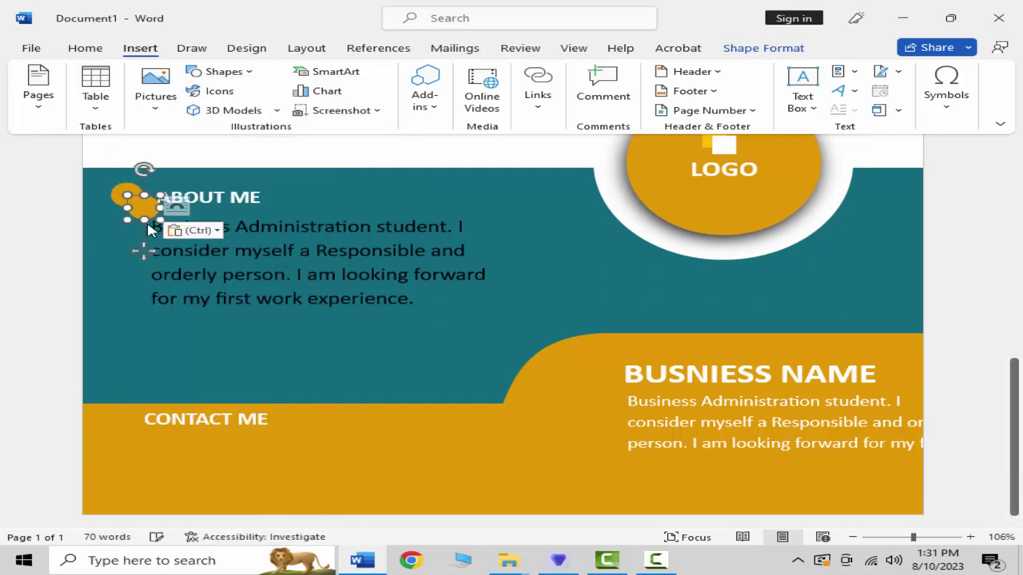
right_click(137, 222)
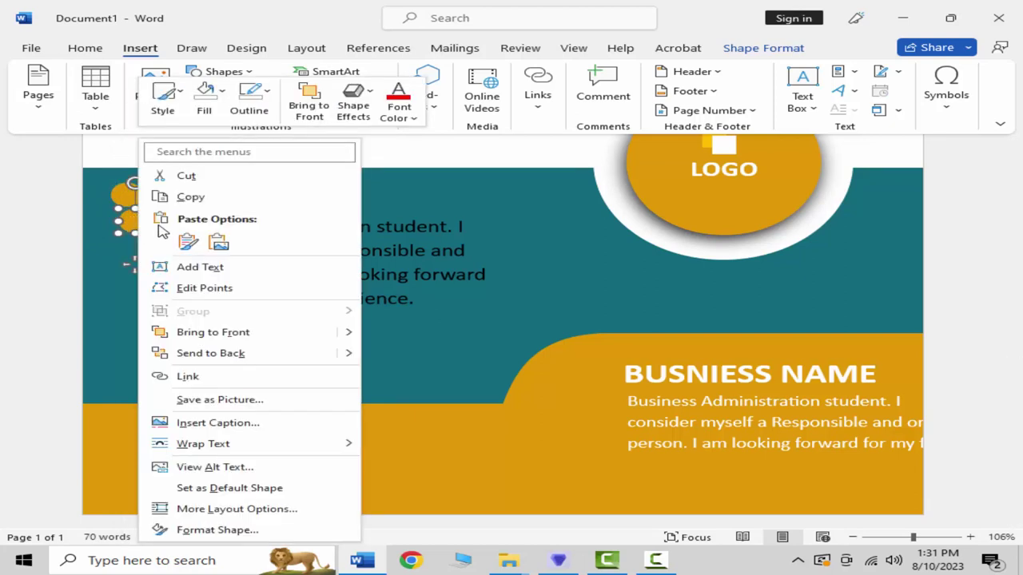
click(132, 223)
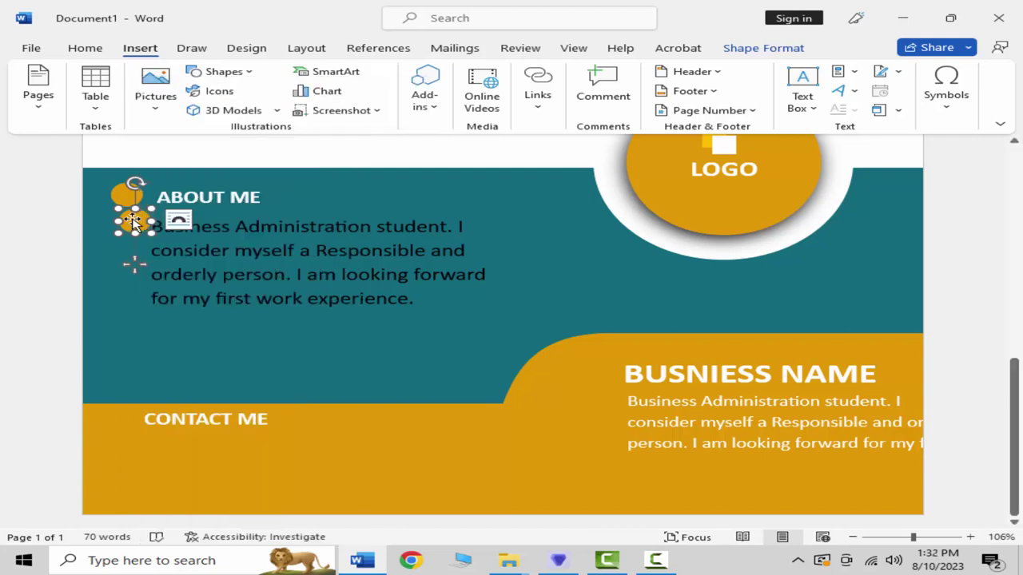
Fill the copied circle with the recent teal and place it left of CONTACT ME.
click(759, 49)
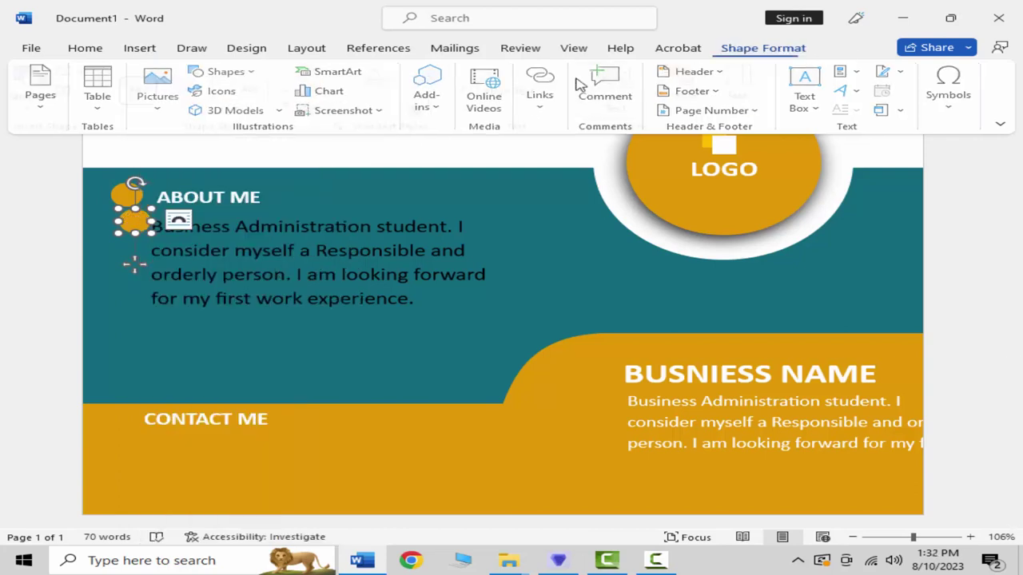
click(341, 76)
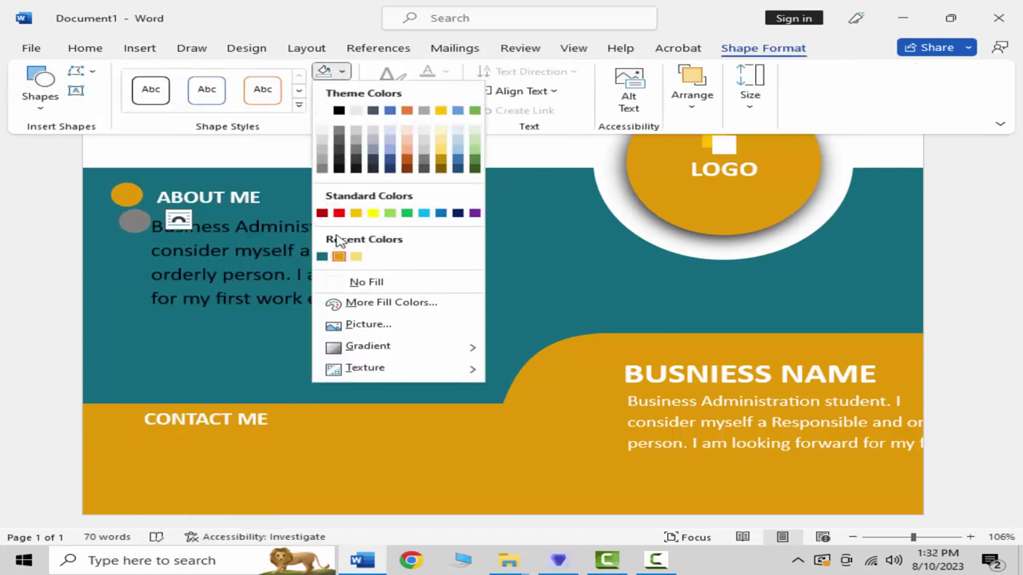
click(326, 257)
drag(136, 249, 122, 462)
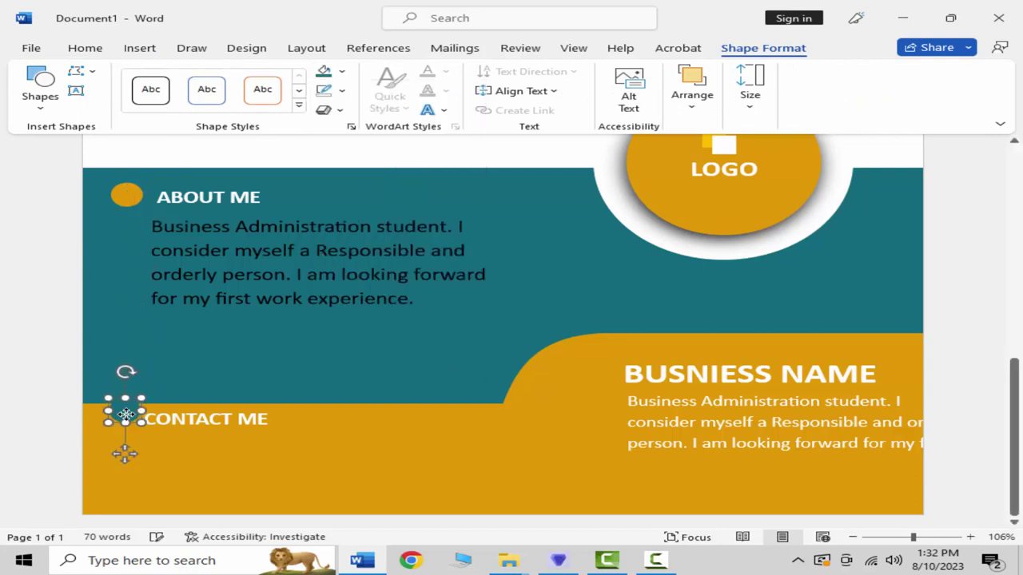
drag(124, 417, 122, 417)
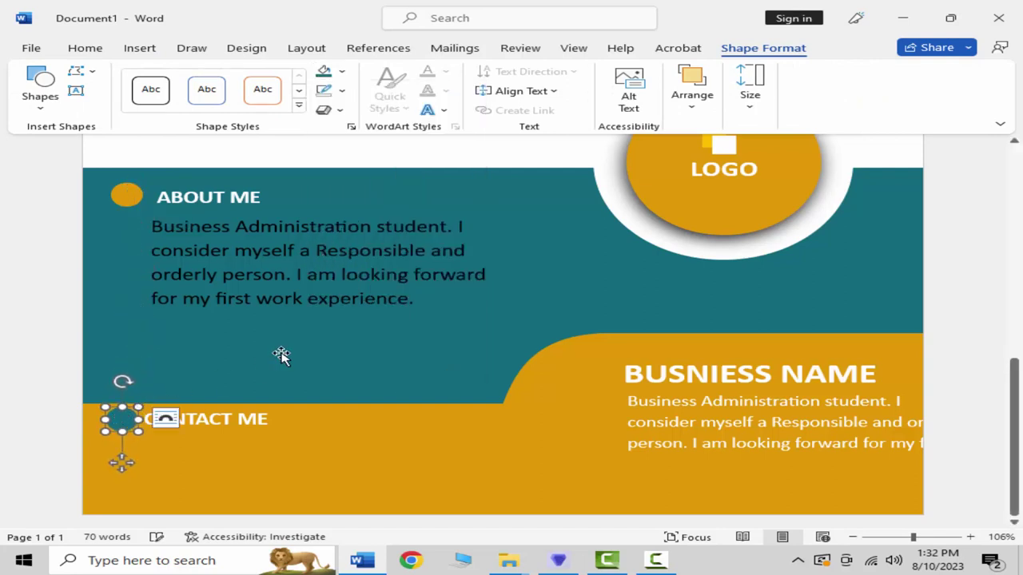
click(222, 331)
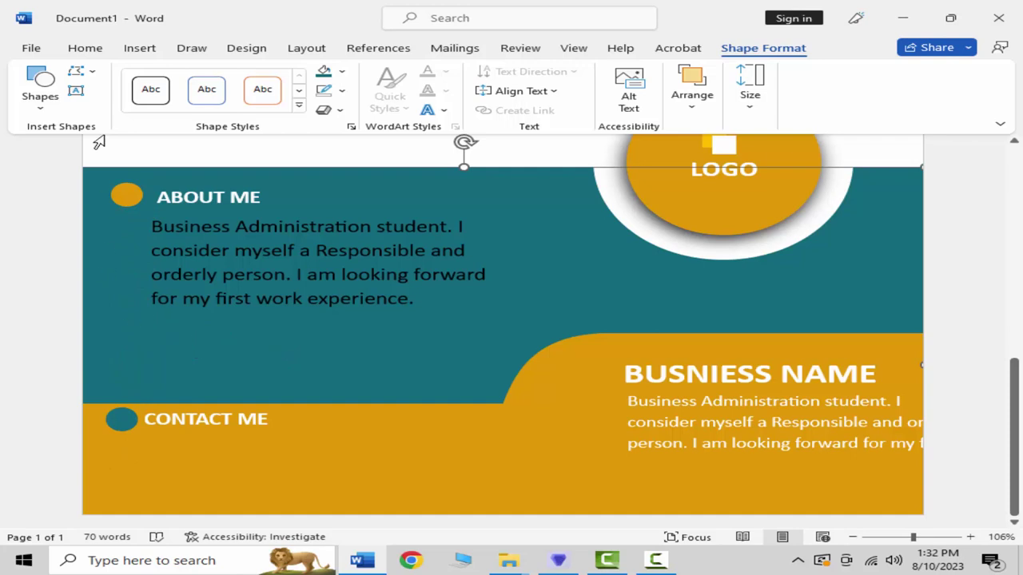
click(88, 49)
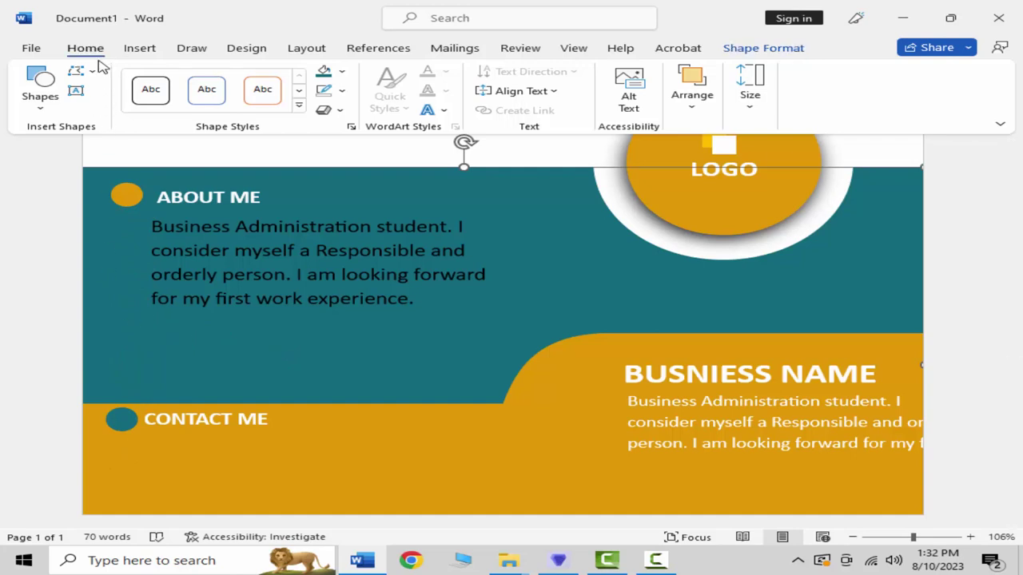
Draw a small teal-filled square below the CONTACT ME heading.
click(140, 48)
click(217, 71)
click(237, 118)
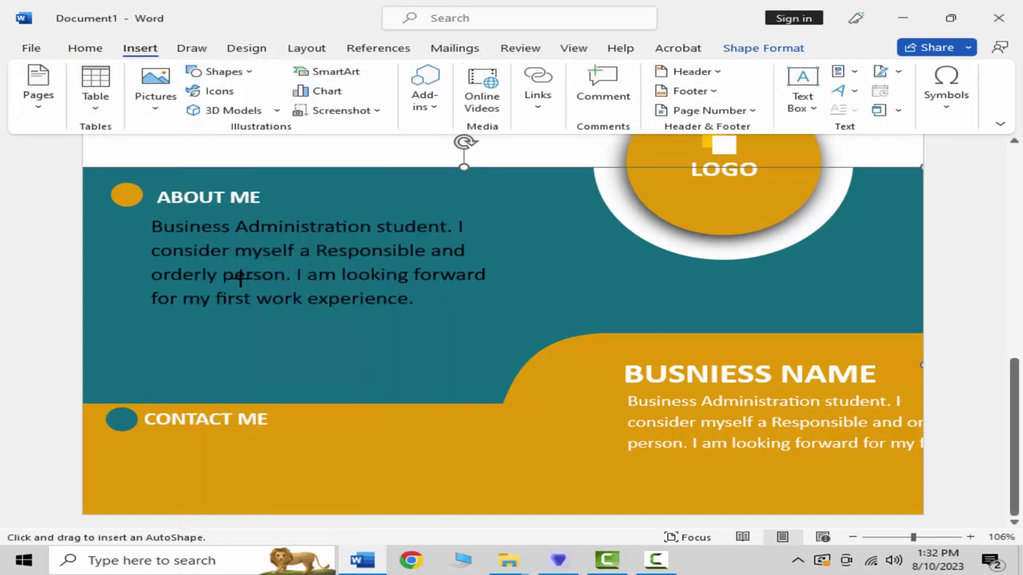
drag(158, 441, 169, 449)
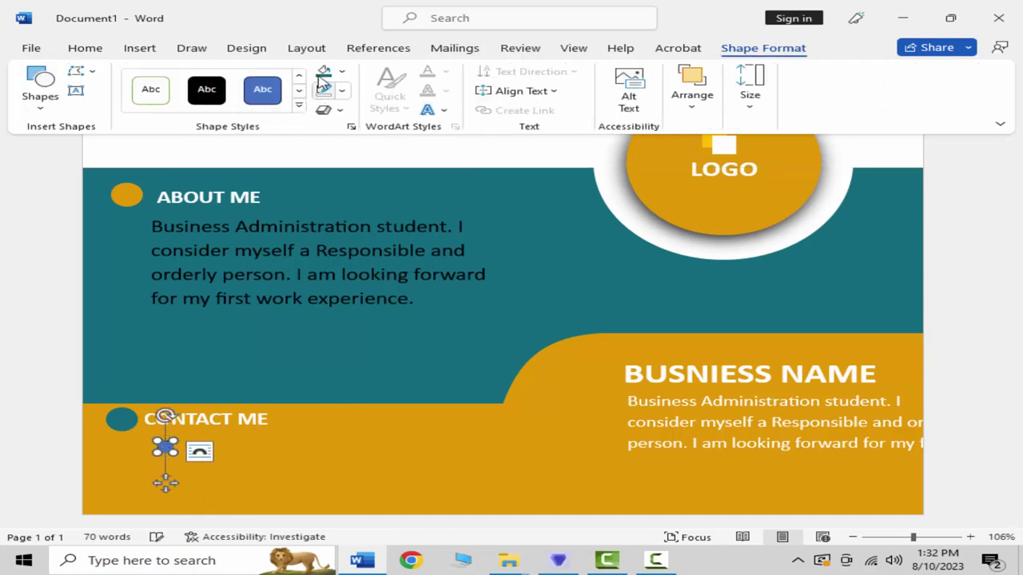
click(319, 78)
scroll(165, 477, up, 3)
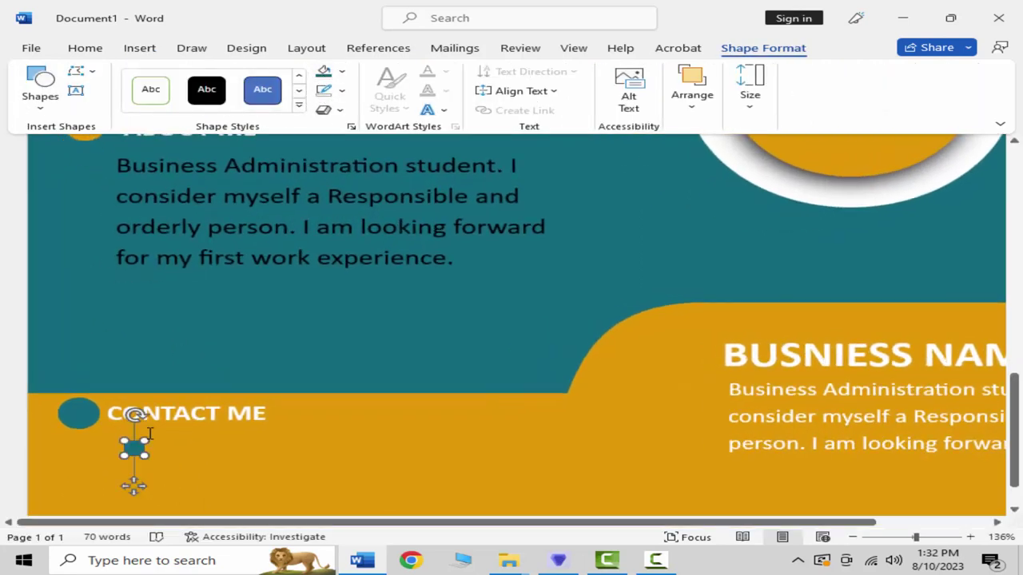
scroll(149, 434, down, 2)
Duplicate the CONTACT ME box and make the copy non-bold at 12 pt.
click(175, 372)
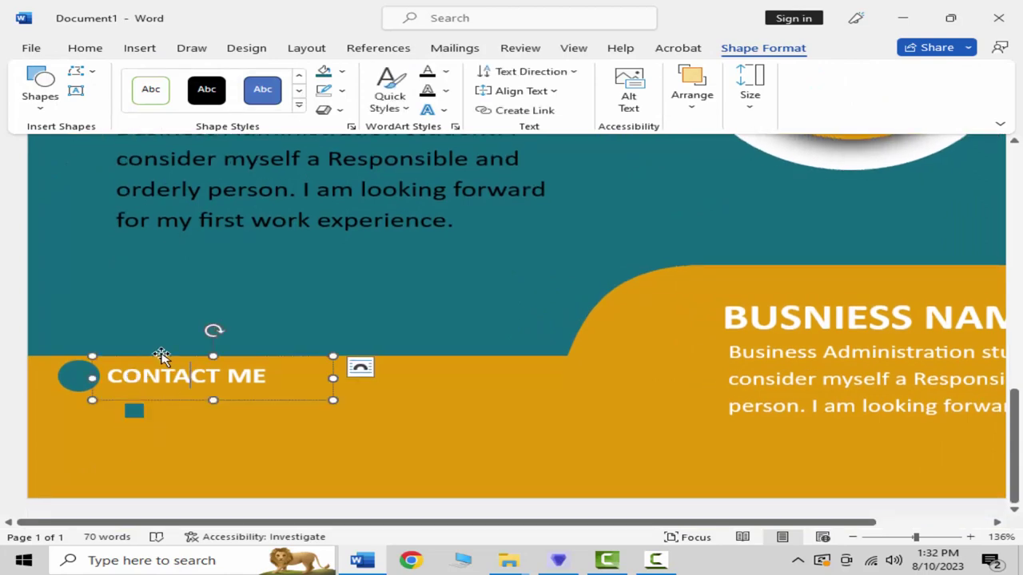
right_click(162, 355)
click(225, 195)
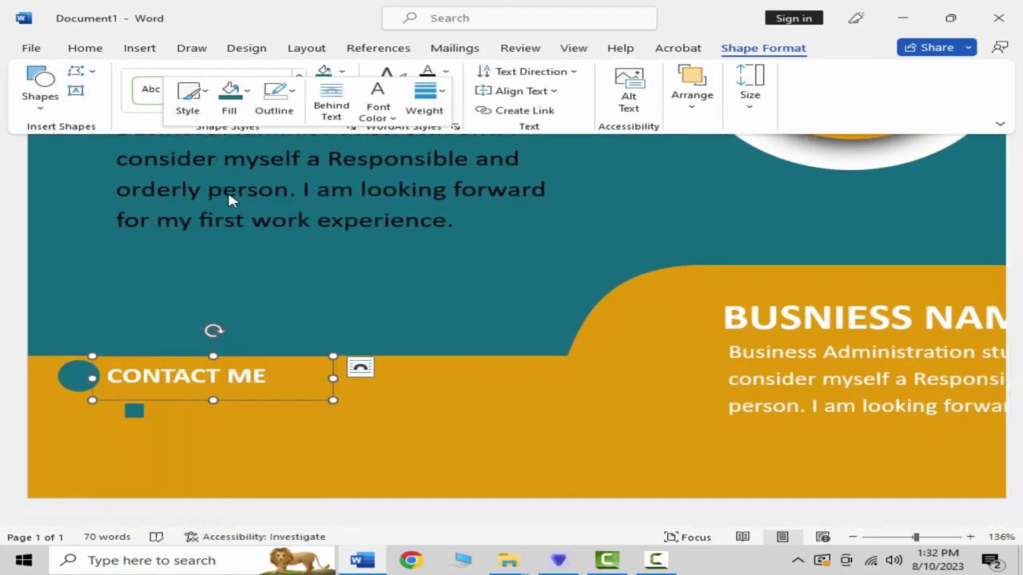
right_click(177, 376)
drag(196, 392, 200, 388)
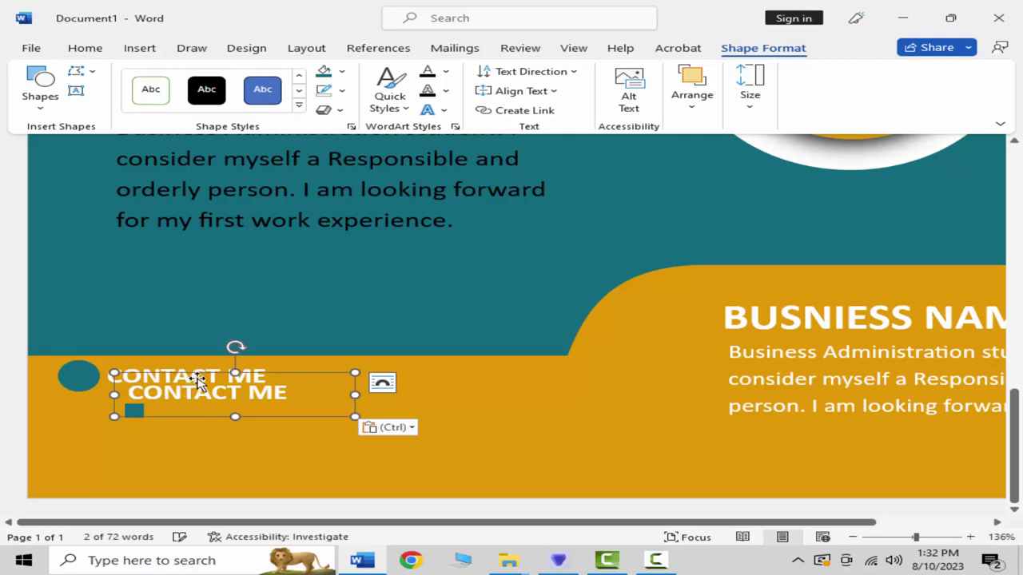
drag(317, 404, 96, 402)
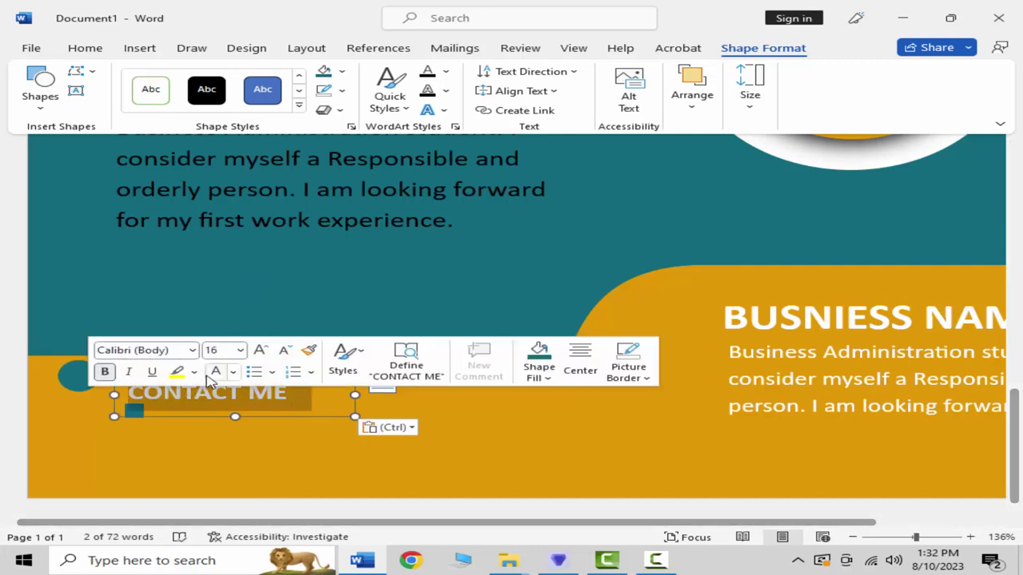
click(104, 372)
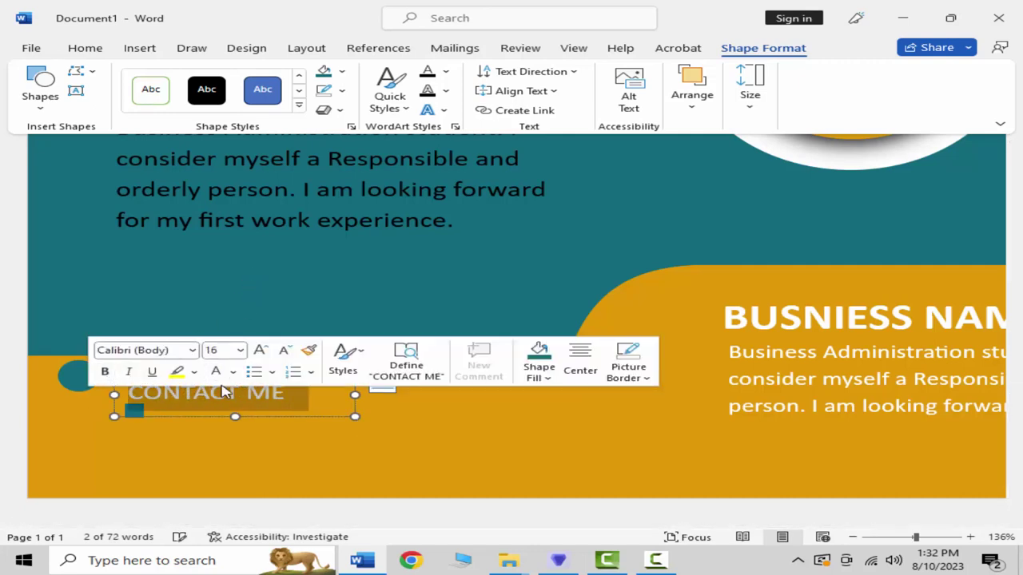
click(286, 354)
click(286, 354)
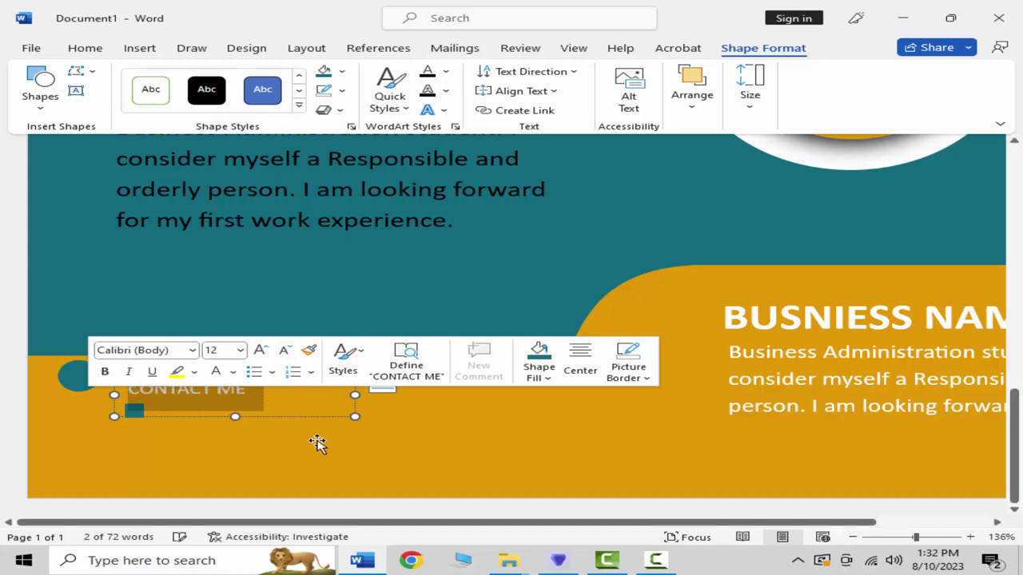
click(223, 392)
Place the copy beside the teal square and replace its text with the phone number.
drag(213, 372, 235, 391)
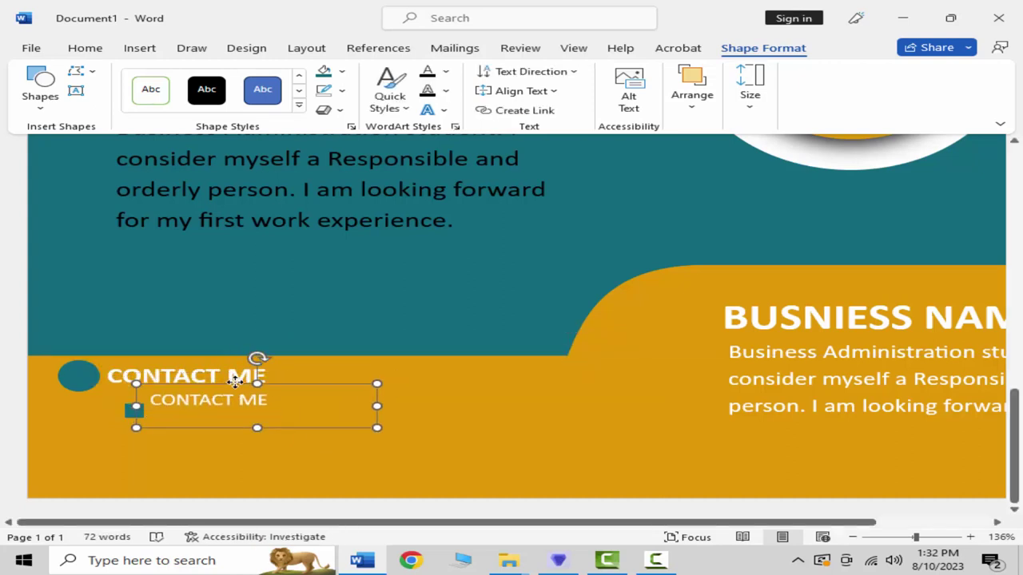
drag(290, 409, 128, 413)
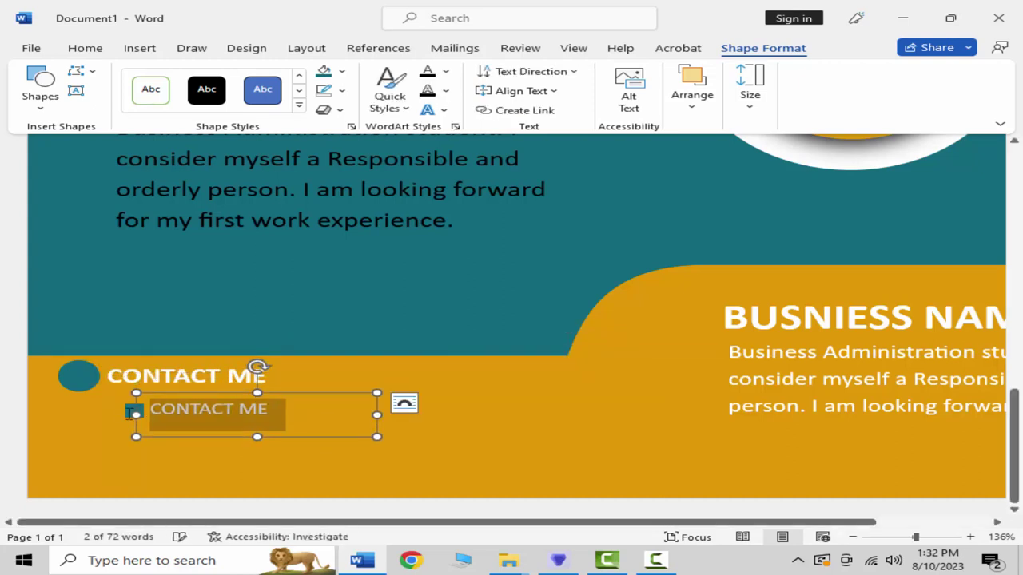
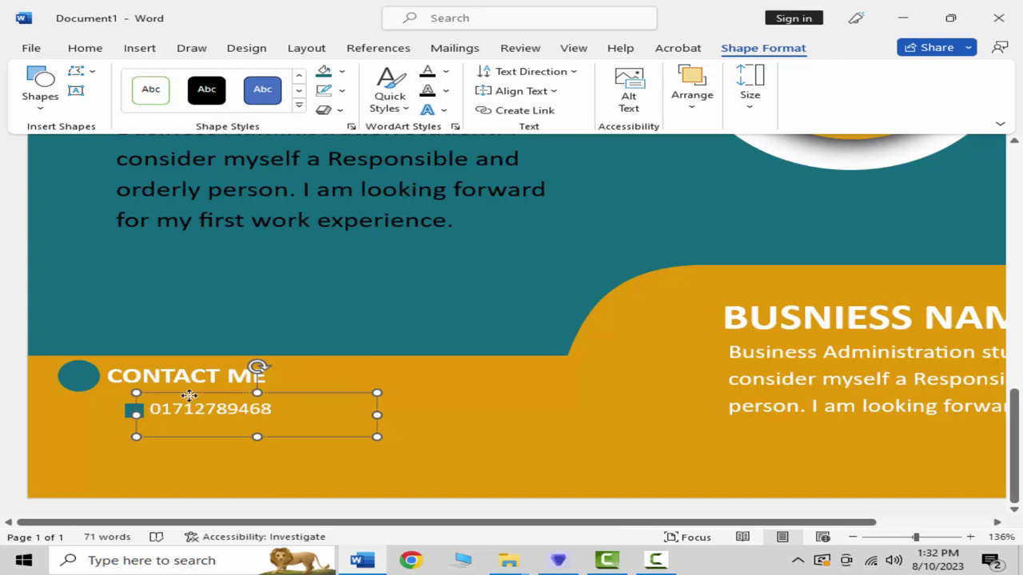
drag(185, 393, 187, 395)
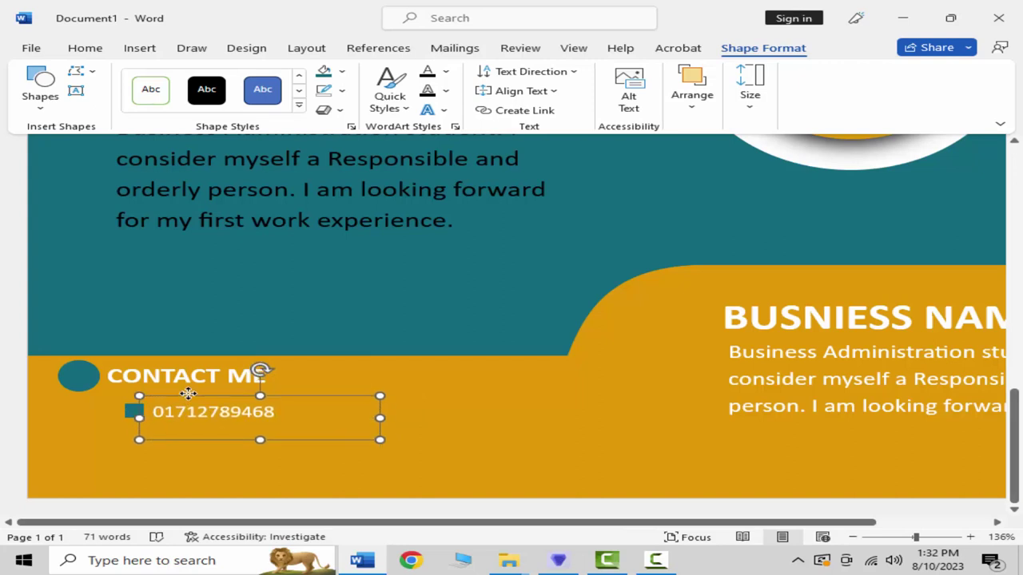
Copy the small teal square and move the duplicate to the right of the phone number.
right_click(134, 412)
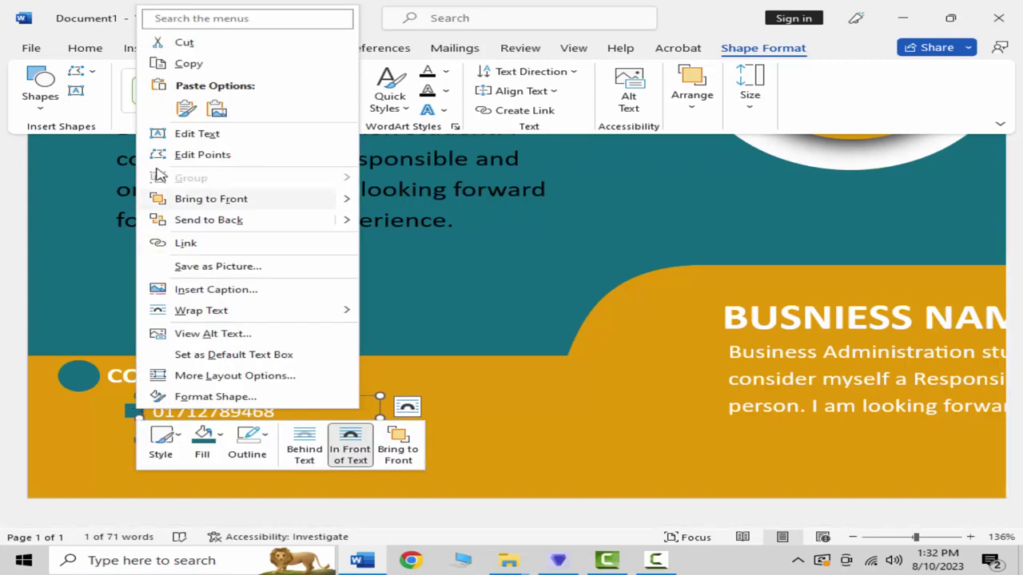
click(194, 66)
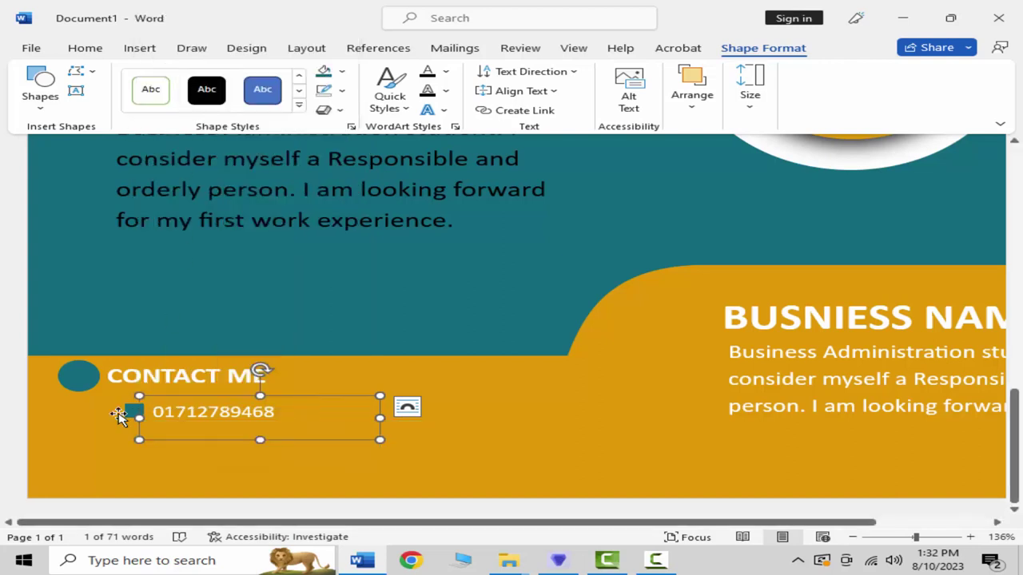
click(132, 414)
right_click(131, 414)
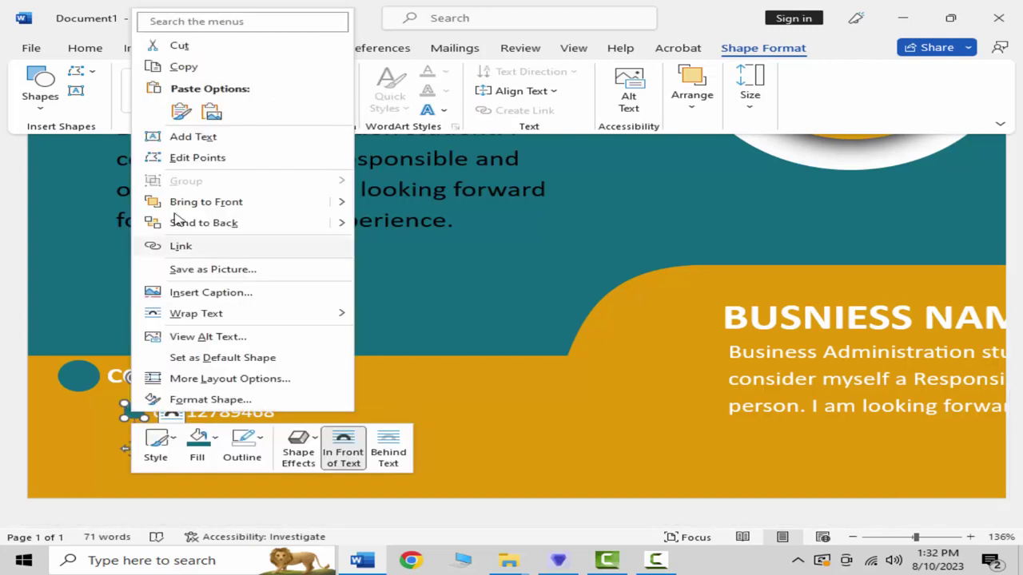
click(184, 66)
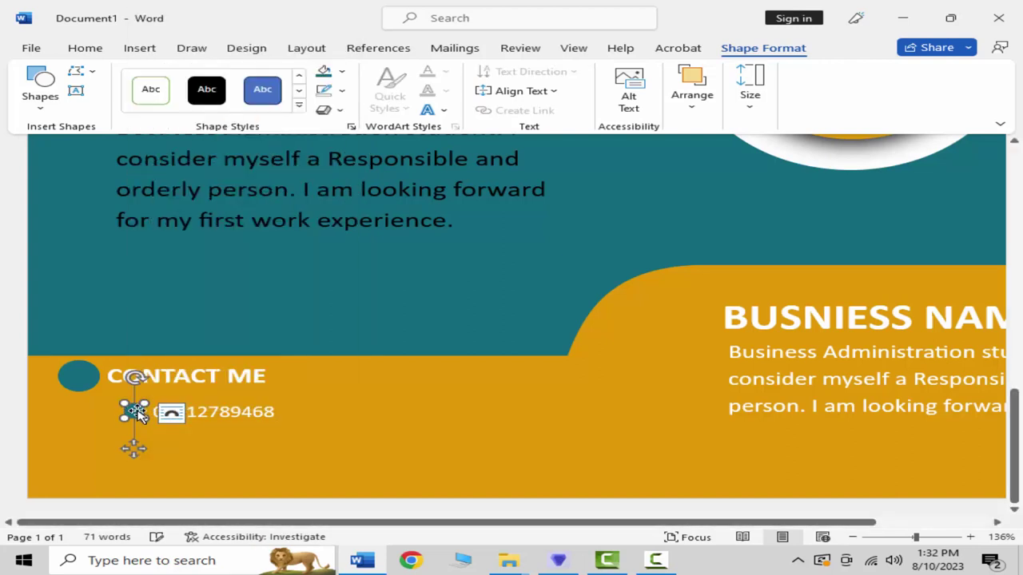
right_click(138, 414)
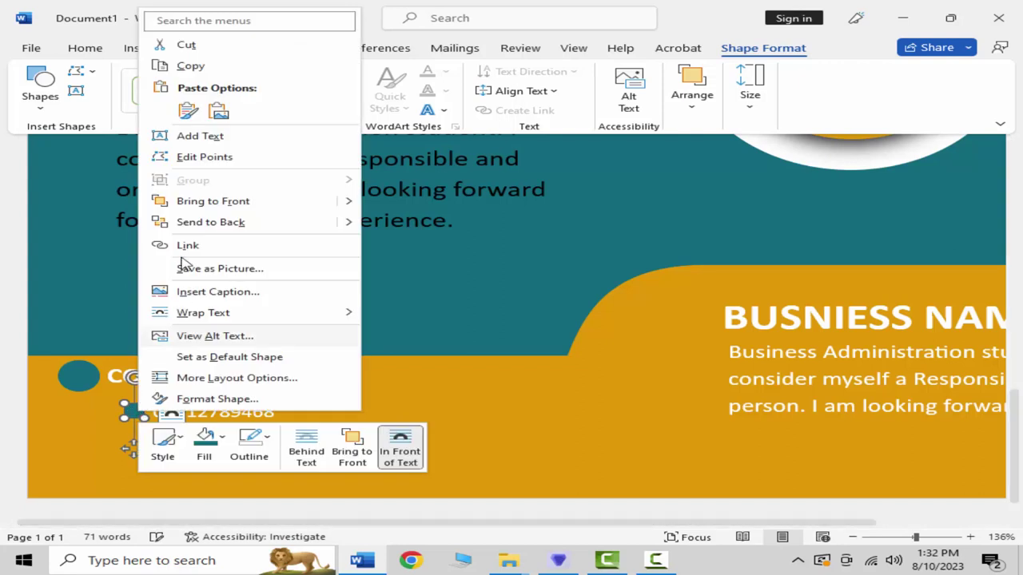
click(188, 111)
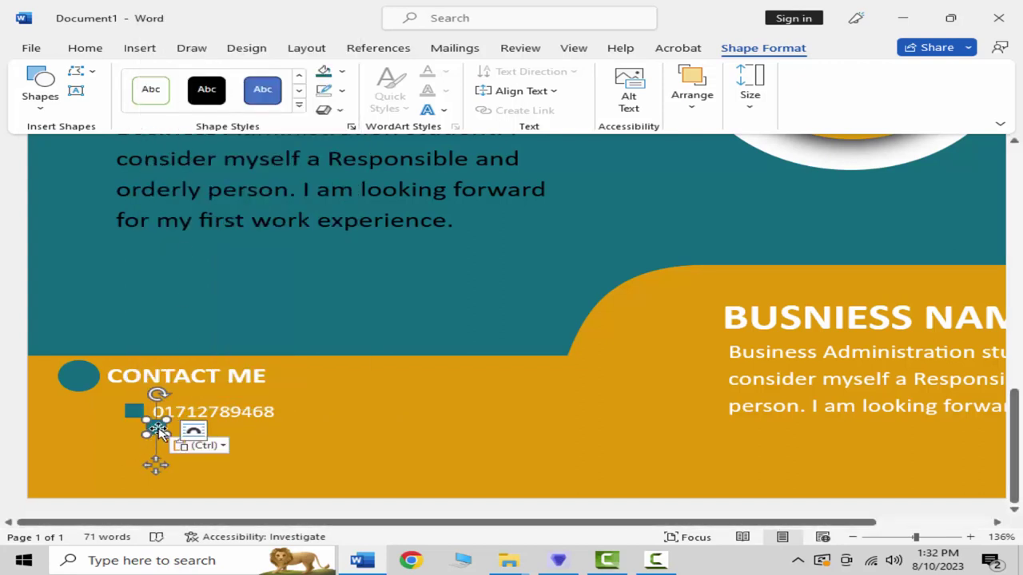
drag(159, 431, 336, 414)
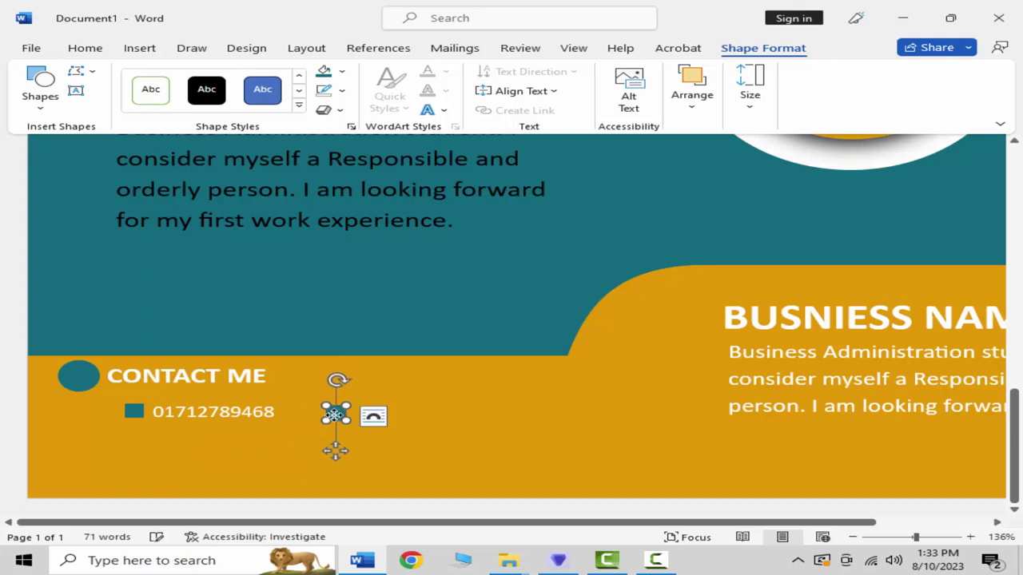
Duplicate the phone-number text box and place the copy beside the second teal square.
right_click(335, 413)
key(Escape)
click(205, 397)
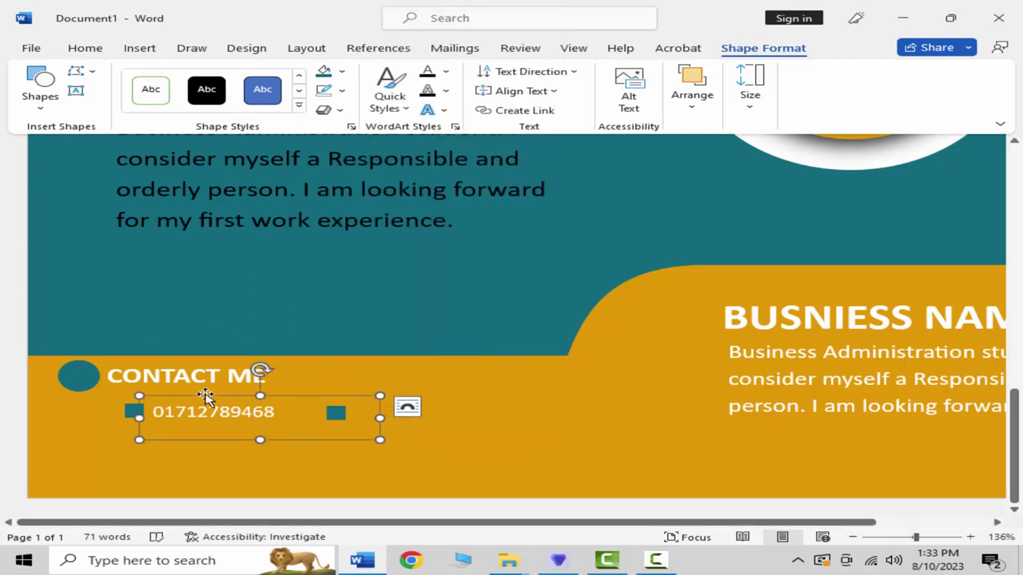
right_click(206, 397)
click(256, 196)
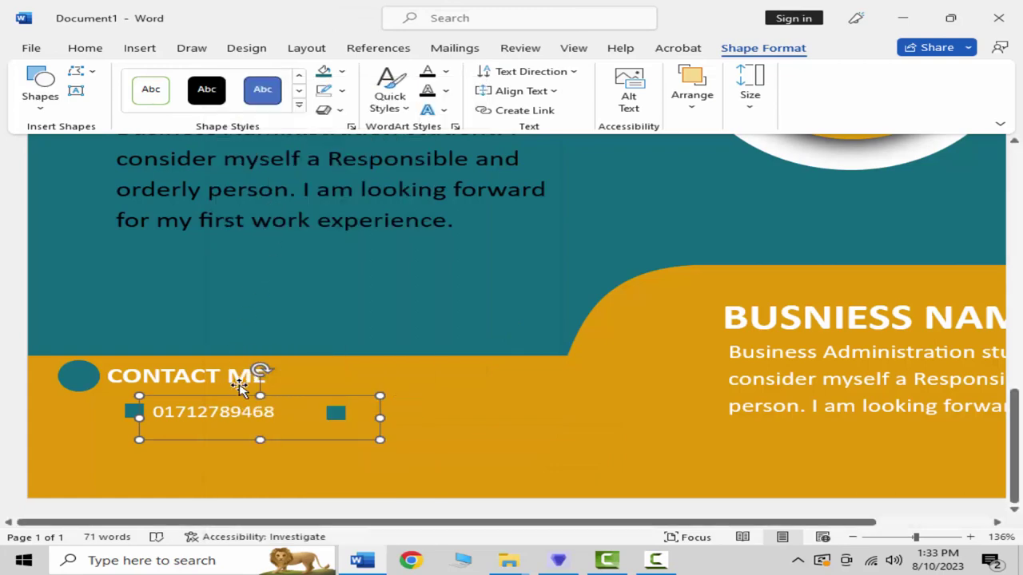
right_click(239, 387)
key(Escape)
click(222, 411)
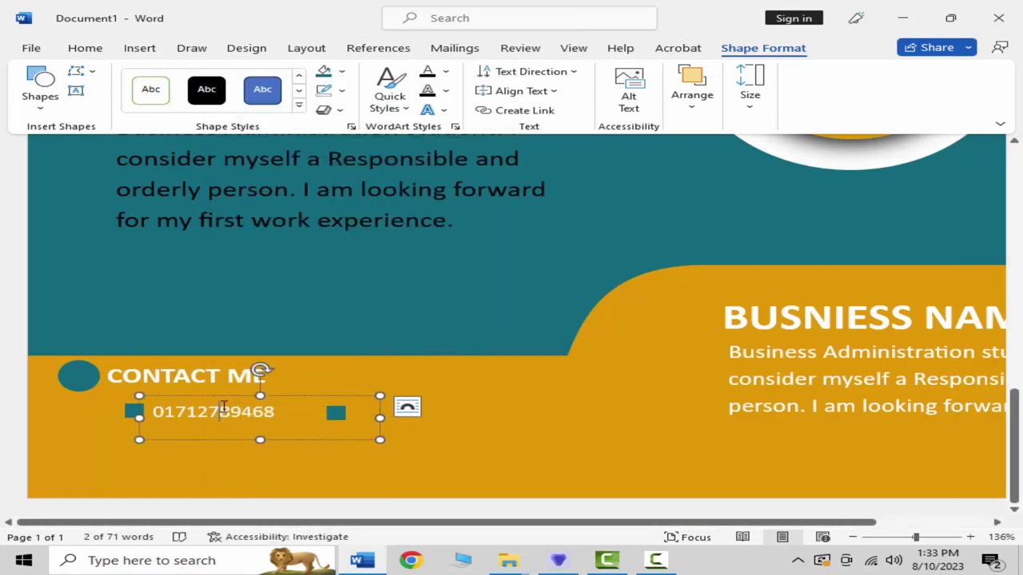
right_click(224, 409)
click(200, 397)
right_click(201, 396)
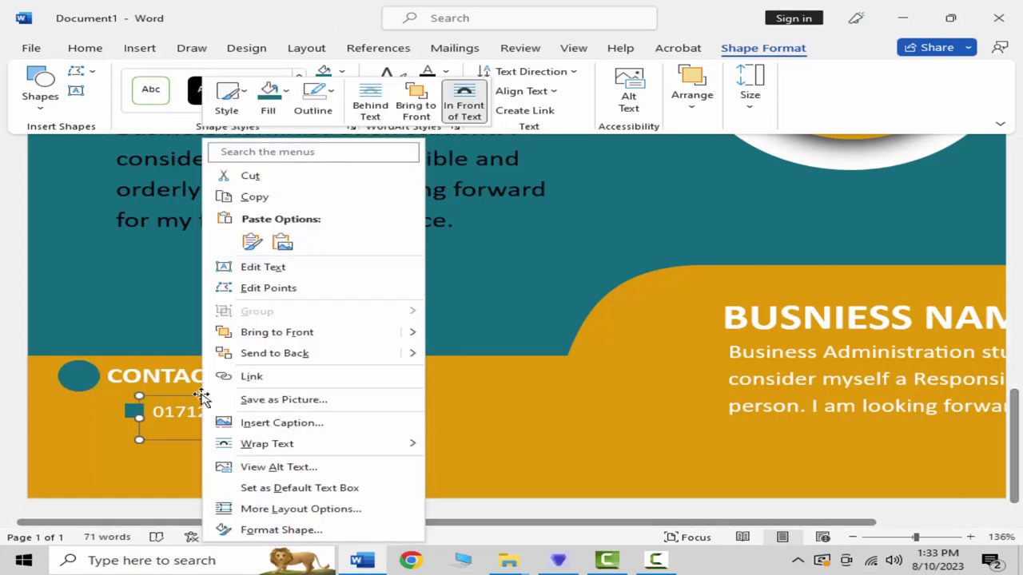
click(252, 242)
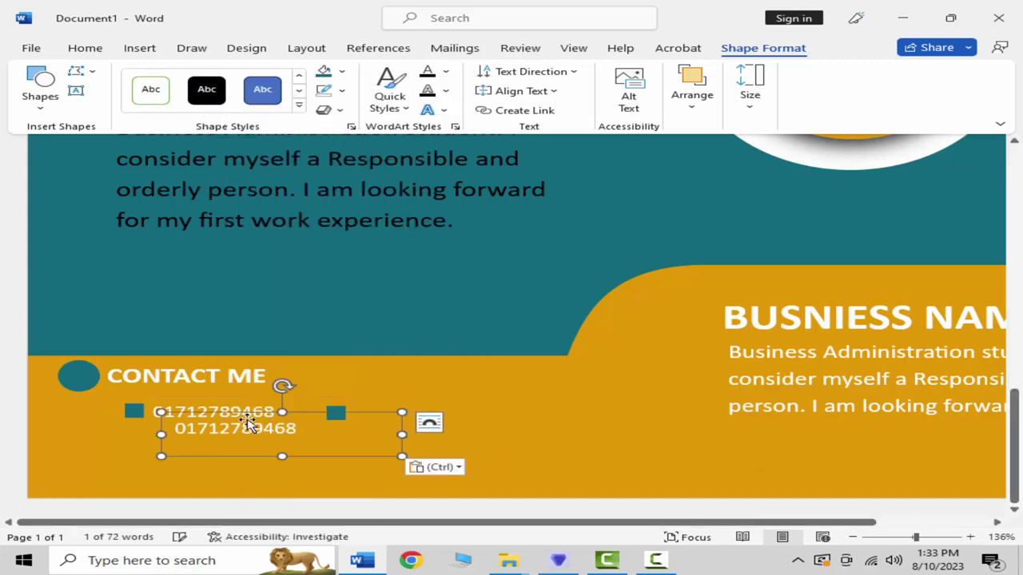
drag(247, 424, 437, 395)
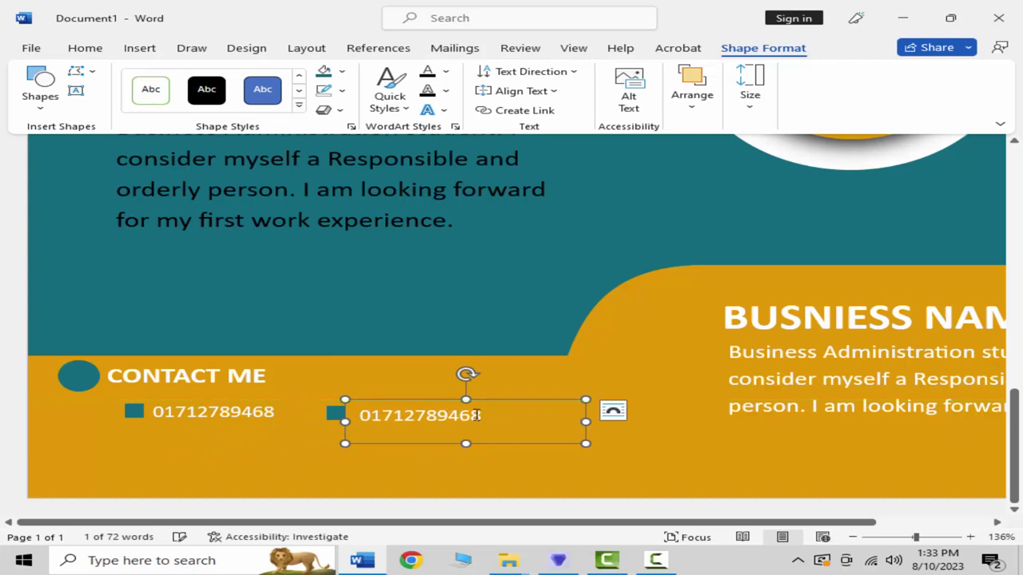
double_click(345, 415)
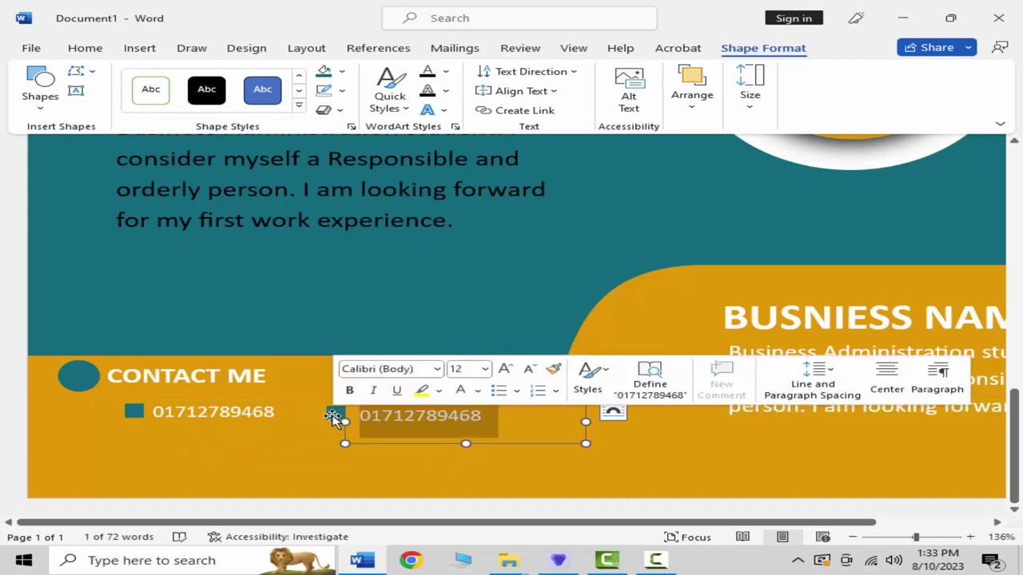
text(www)
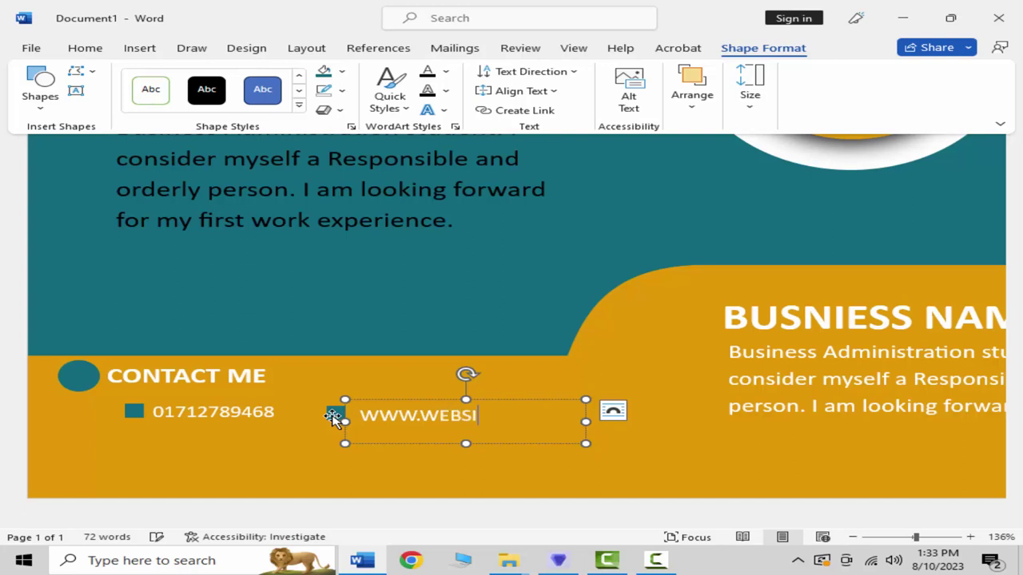
text(E)
key(ctrl+z)
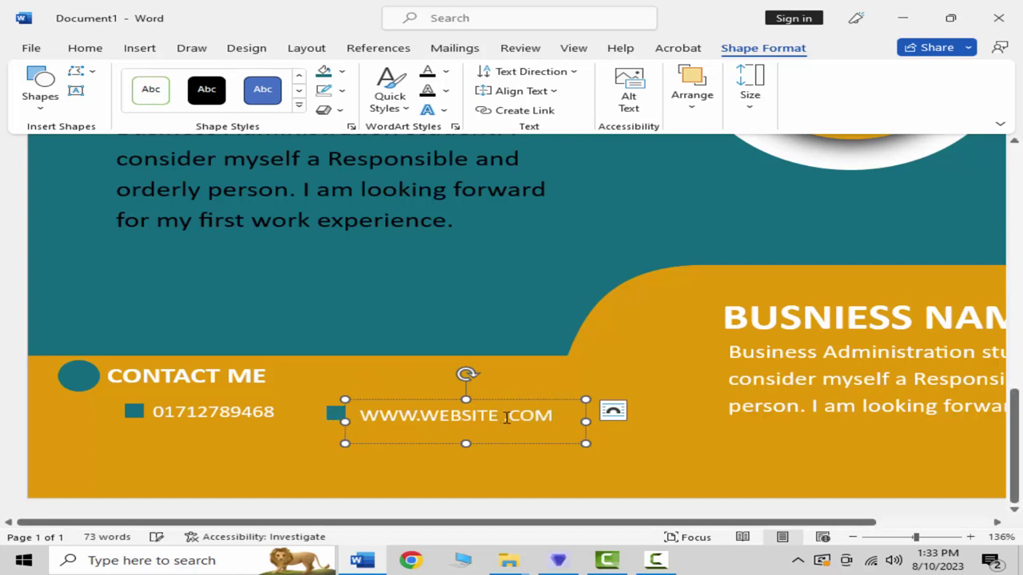
key(BackSpace)
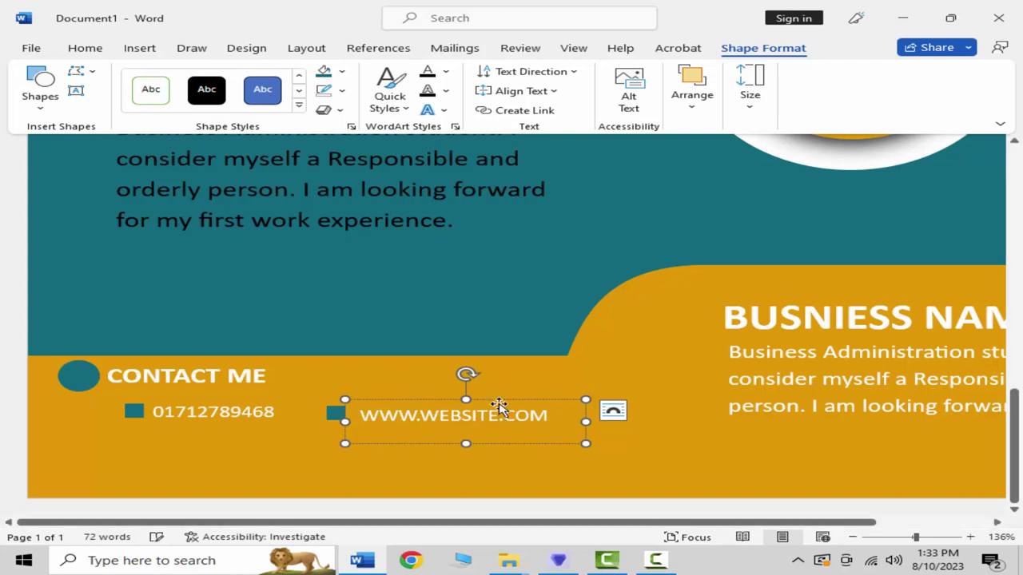
drag(498, 403, 497, 398)
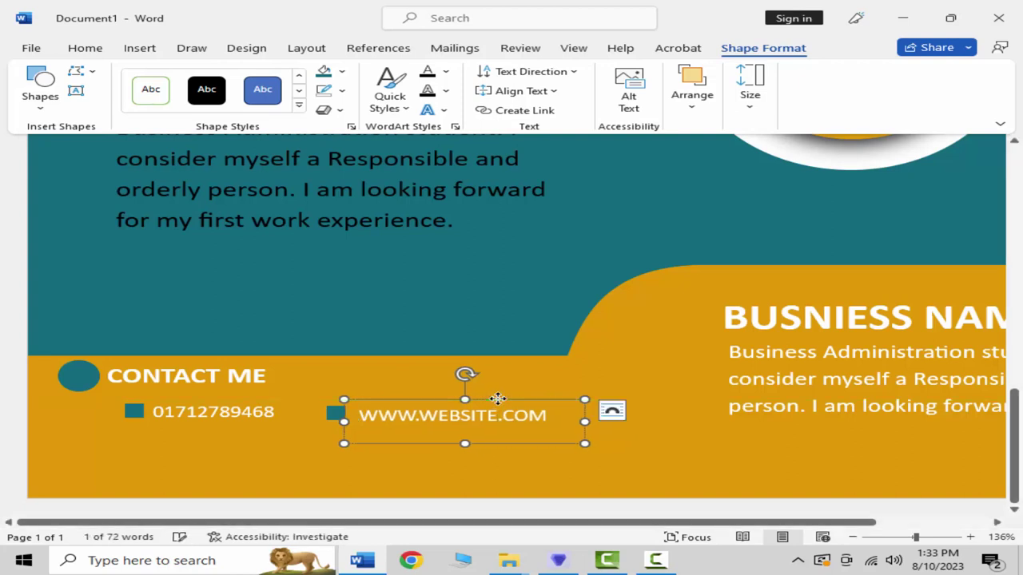
click(423, 421)
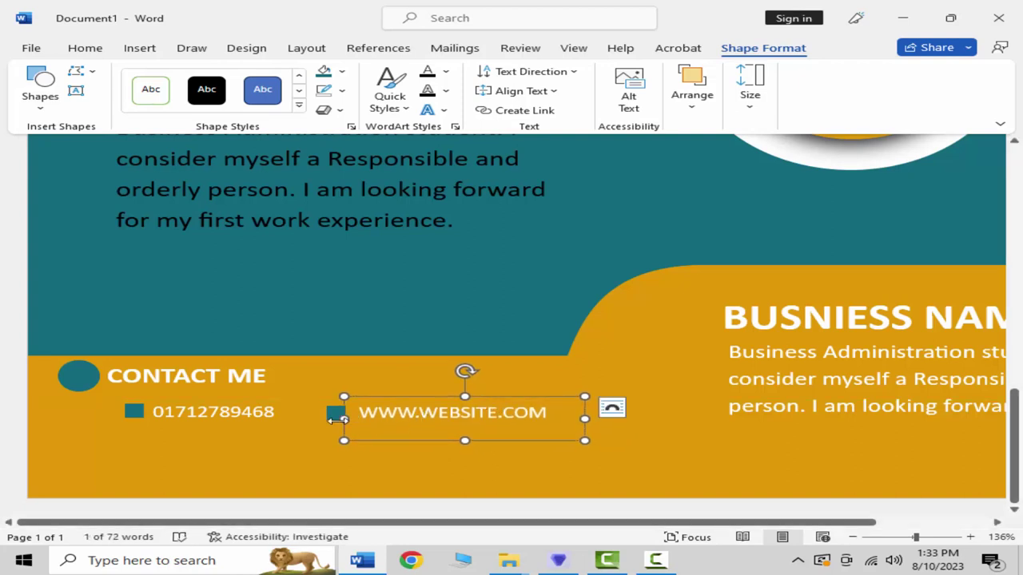
click(337, 413)
click(395, 414)
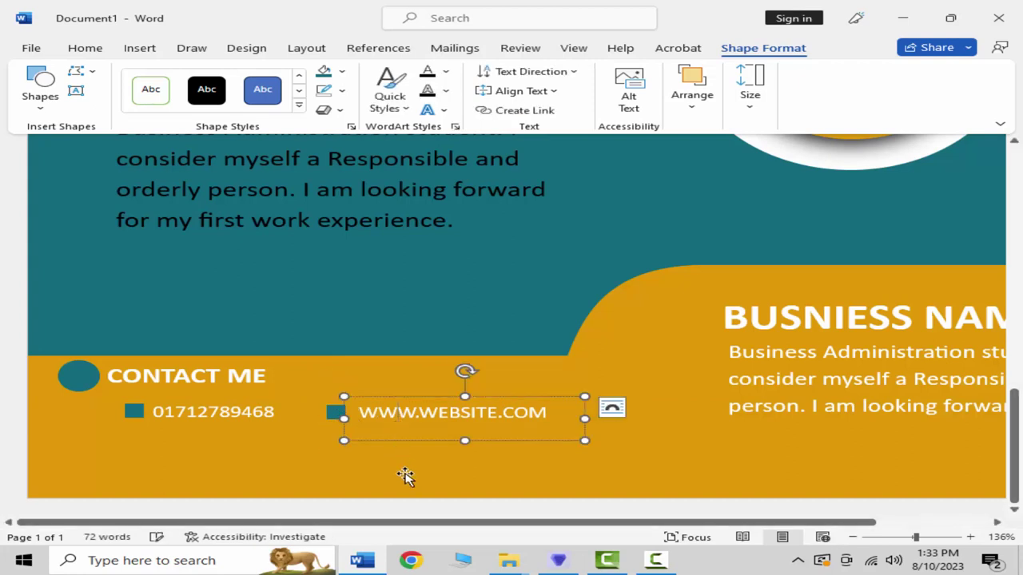
Paste a third teal square just below the phone-number square.
click(405, 475)
click(132, 416)
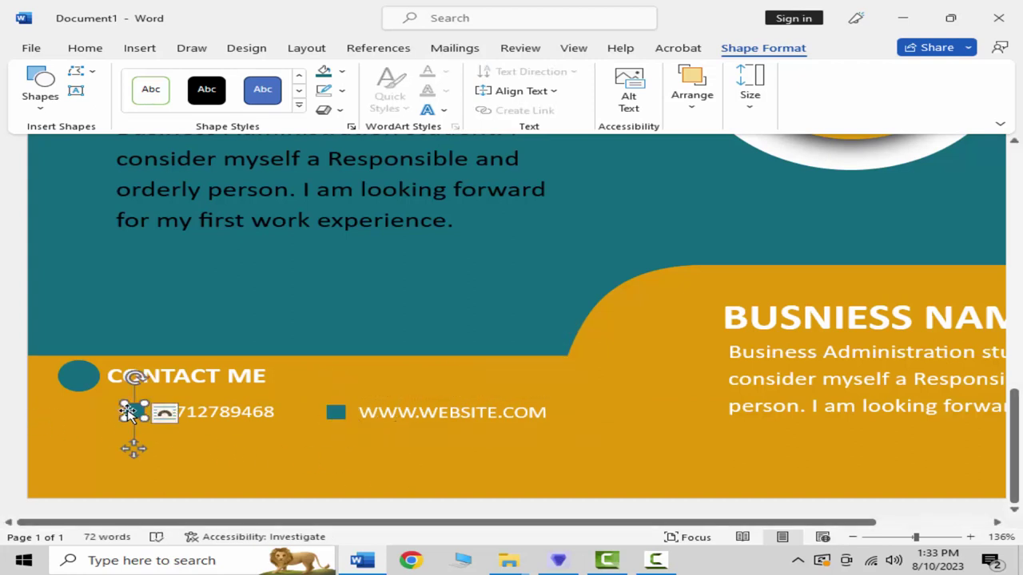
right_click(131, 414)
click(203, 67)
right_click(137, 415)
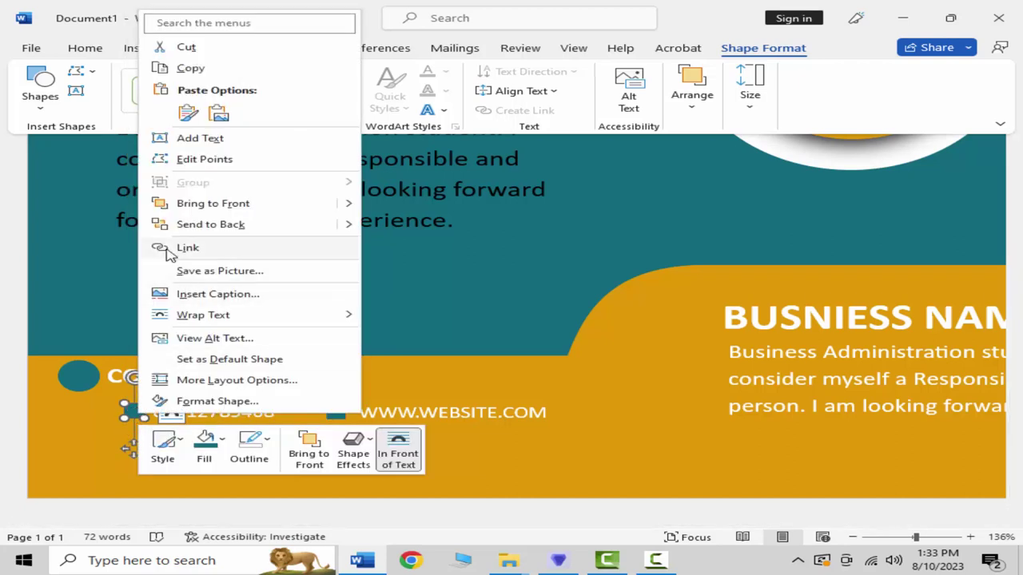
click(187, 109)
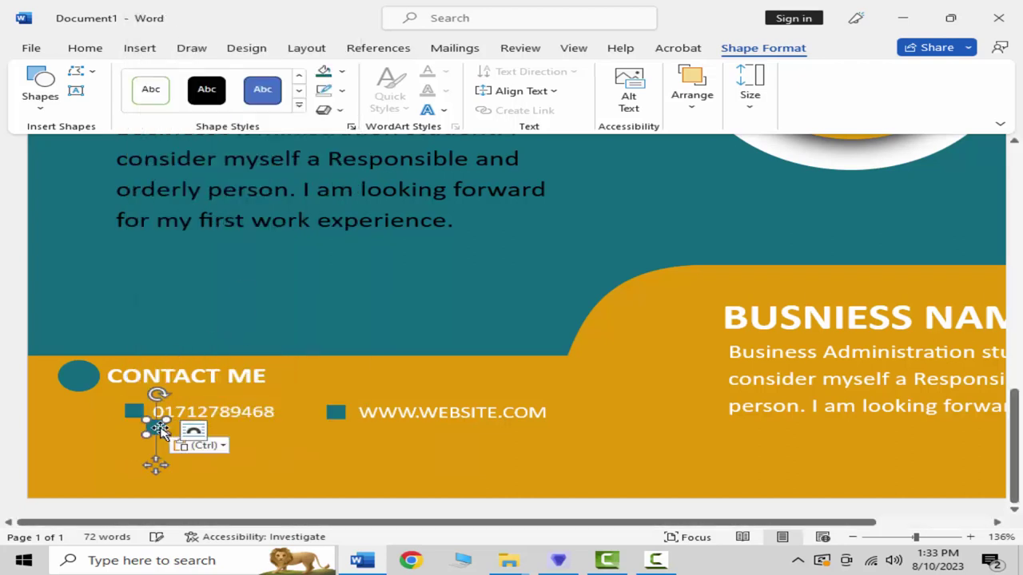
mouse_move(159, 431)
mouse_down()
mouse_move(186, 449)
mouse_move(135, 451)
mouse_up()
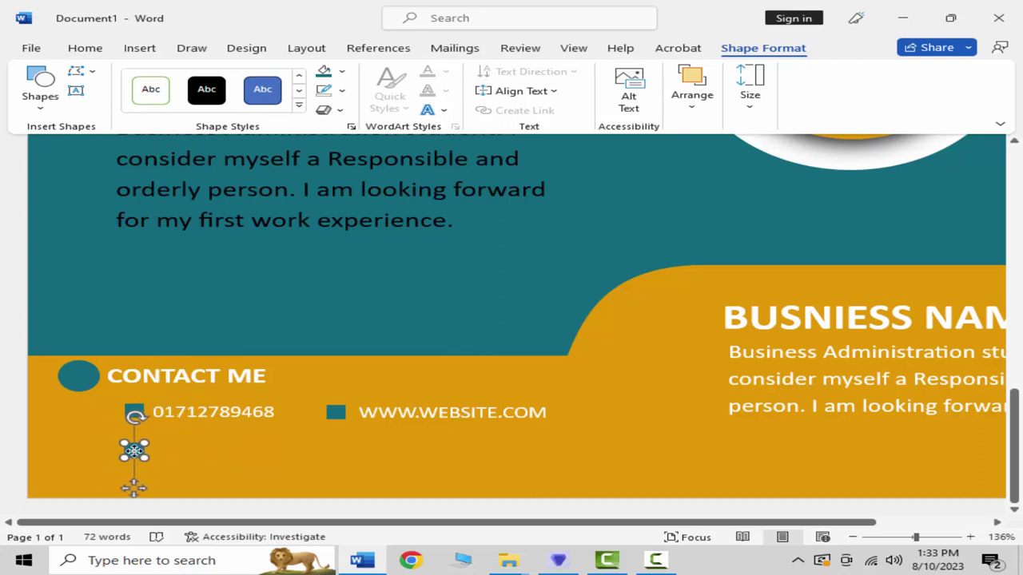
drag(134, 452, 134, 455)
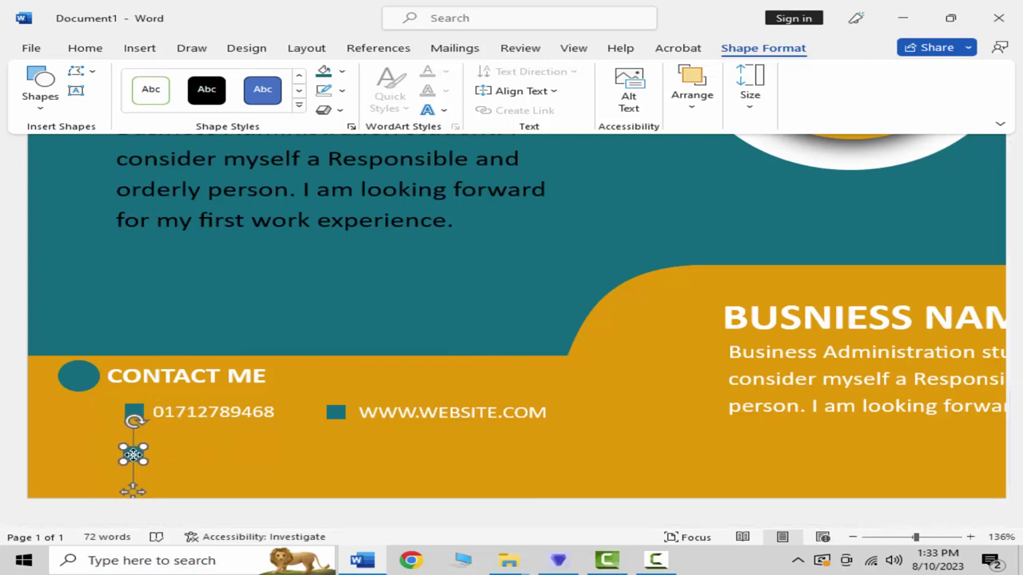
Duplicate the phone-number box beside the new square and start retyping it as 123 STREET.
click(202, 403)
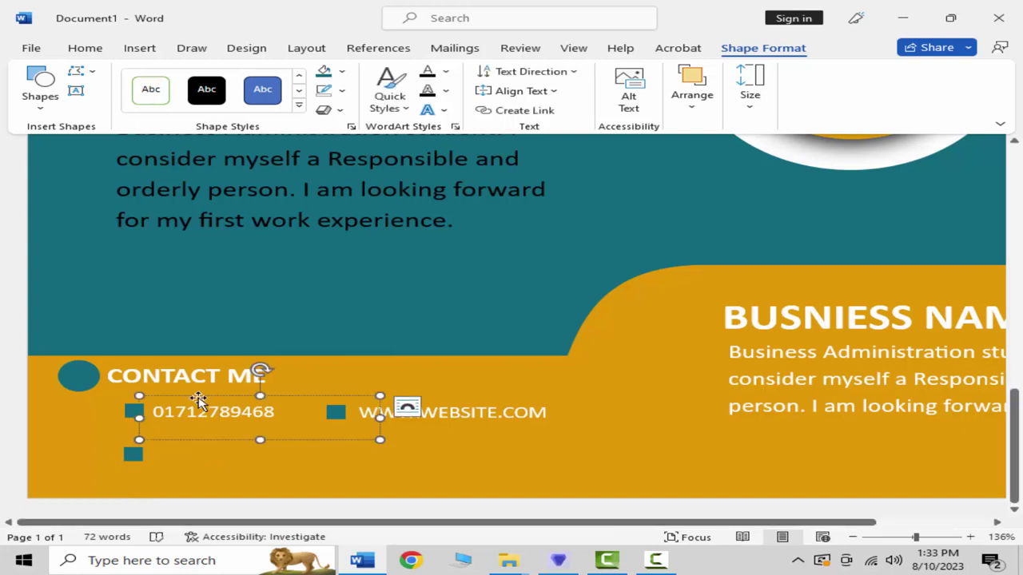
right_click(201, 397)
click(263, 197)
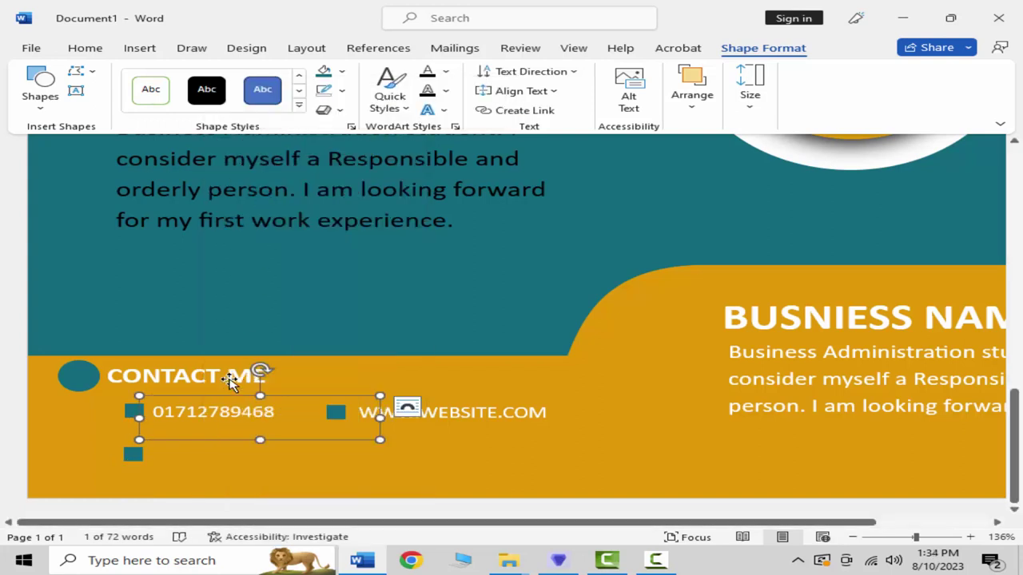
right_click(212, 398)
click(263, 244)
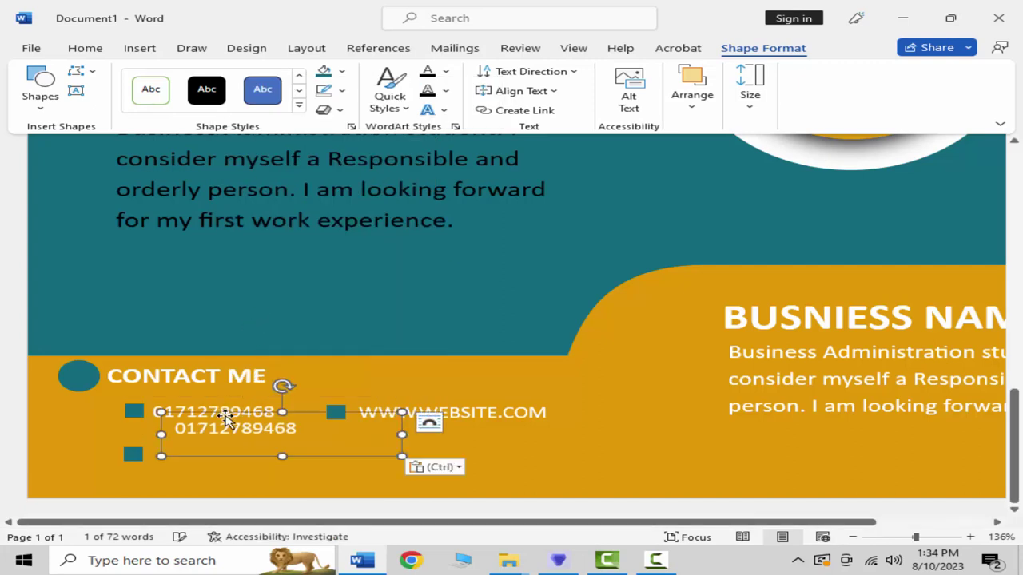
drag(229, 412, 206, 433)
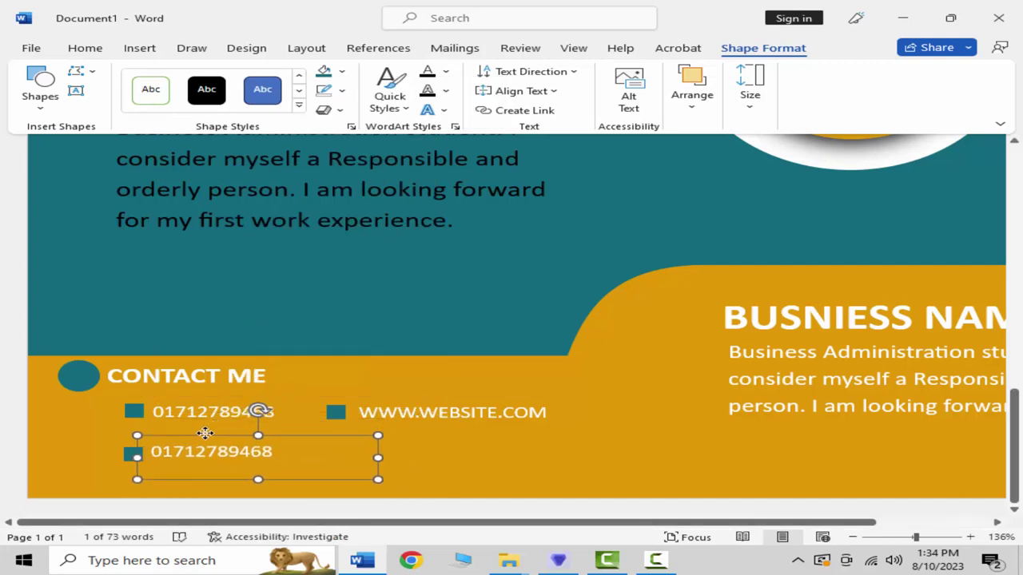
drag(317, 452, 80, 450)
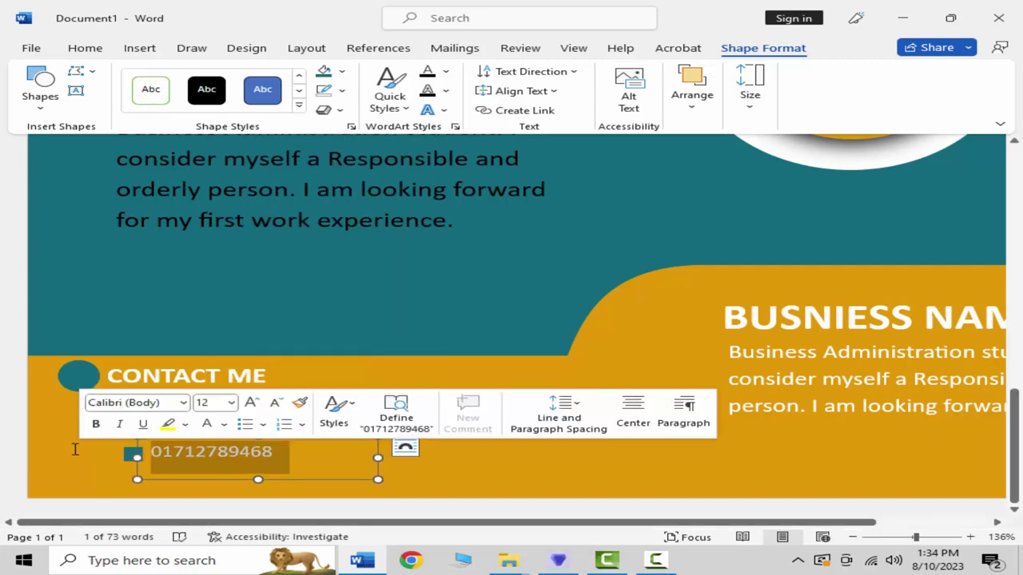
text(123 STREET)
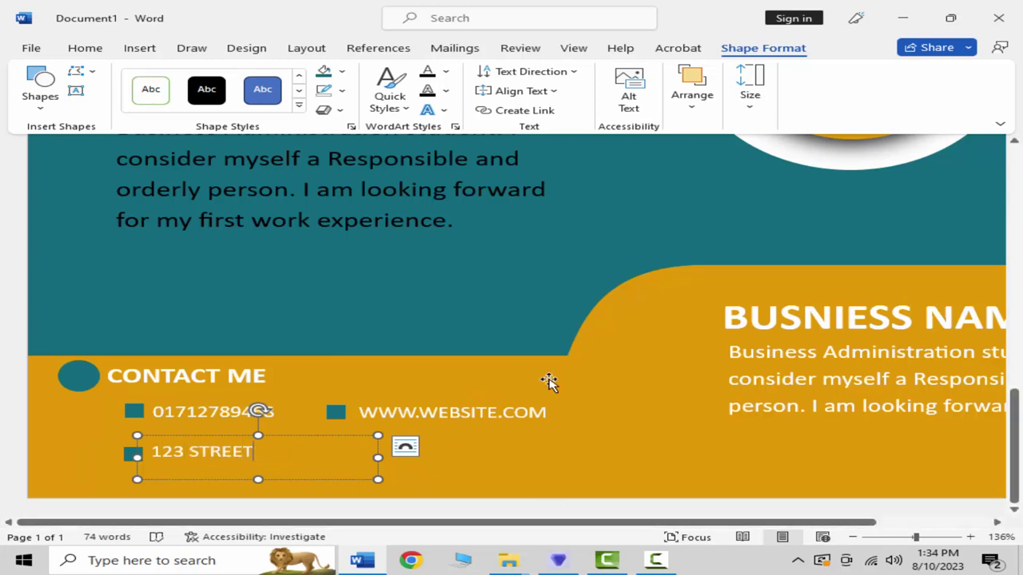
Finish the 123 STREET line and zoom out to about 46% to review the full page.
click(537, 383)
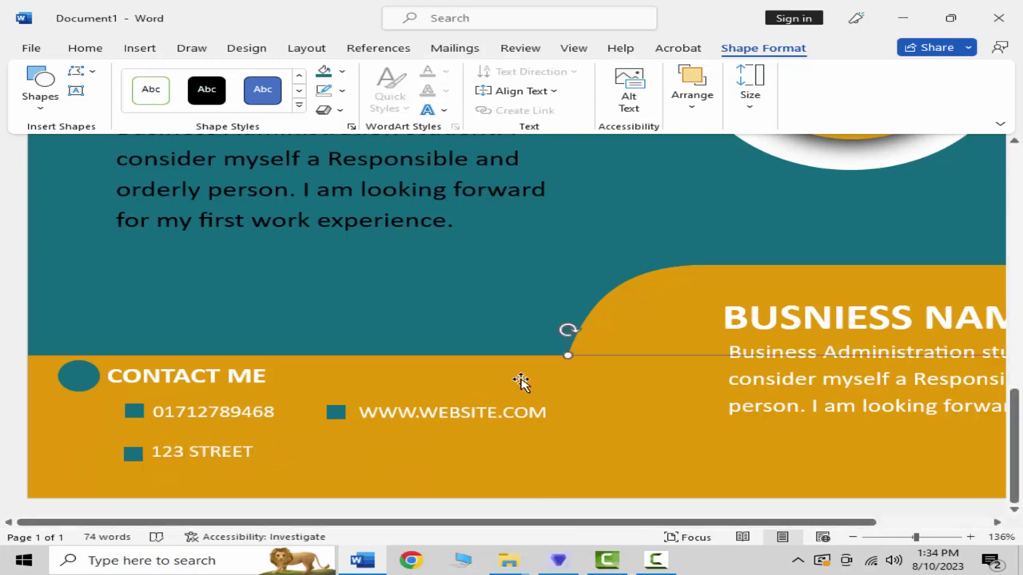
scroll(449, 314, down, 2)
scroll(452, 311, down, 2)
scroll(453, 310, down, 1)
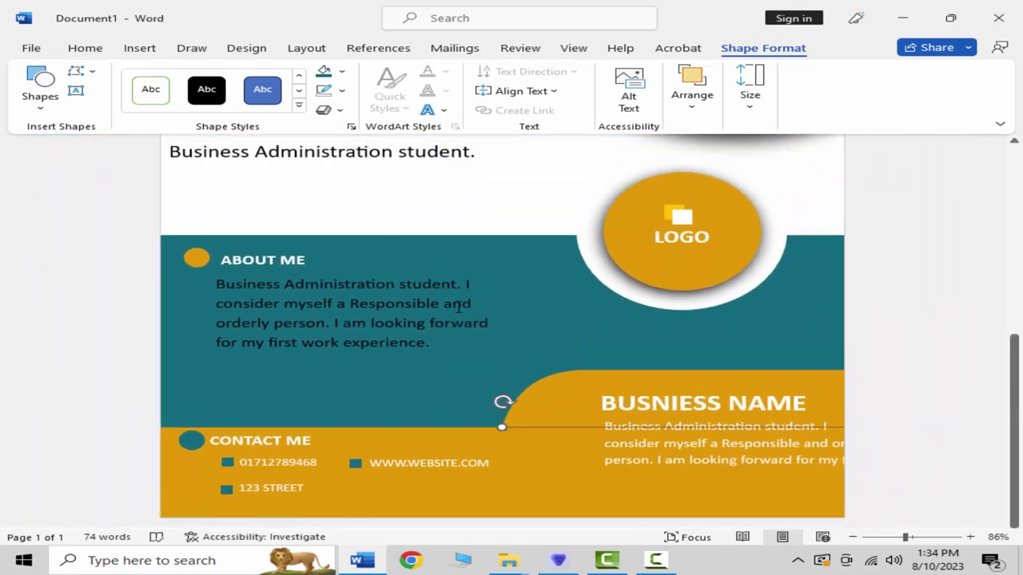
scroll(459, 307, down, 1)
scroll(462, 312, down, 1)
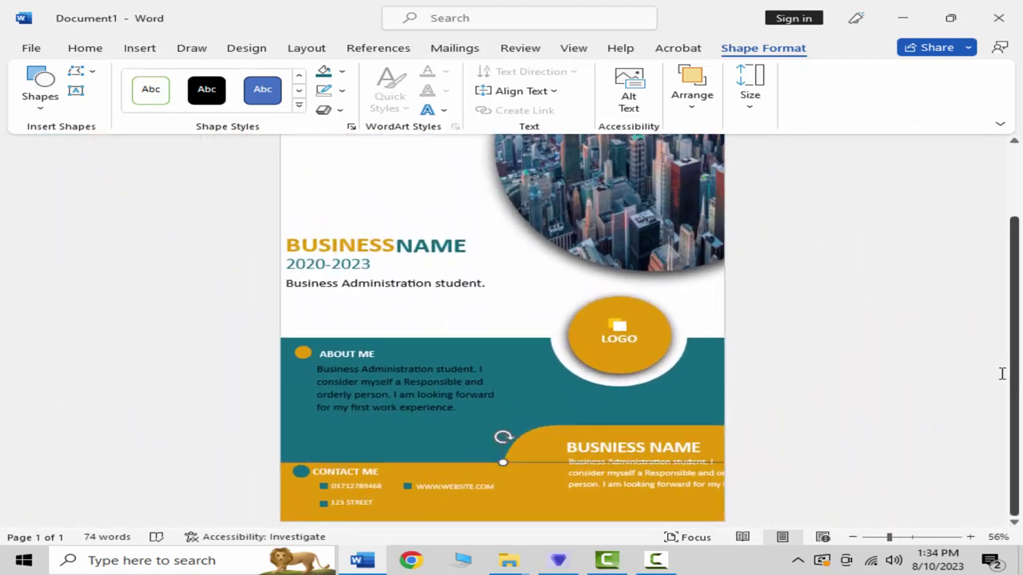
click(876, 354)
scroll(697, 334, down, 1)
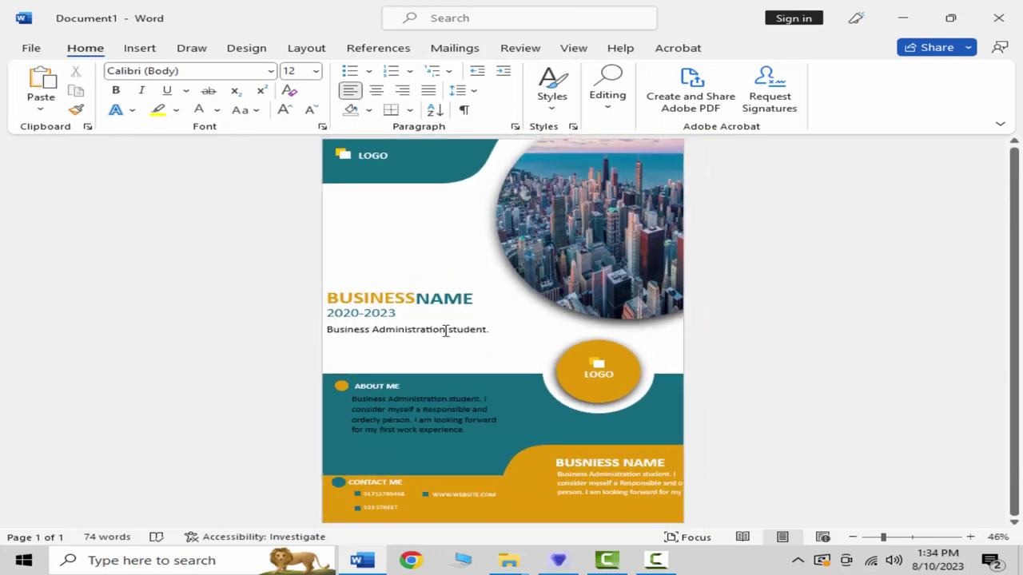
click(418, 323)
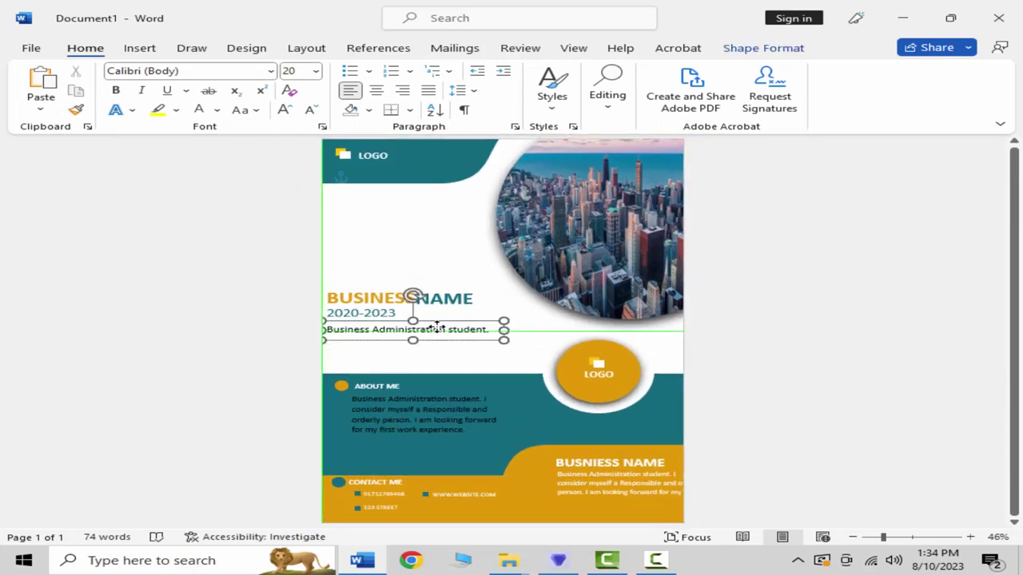
click(826, 347)
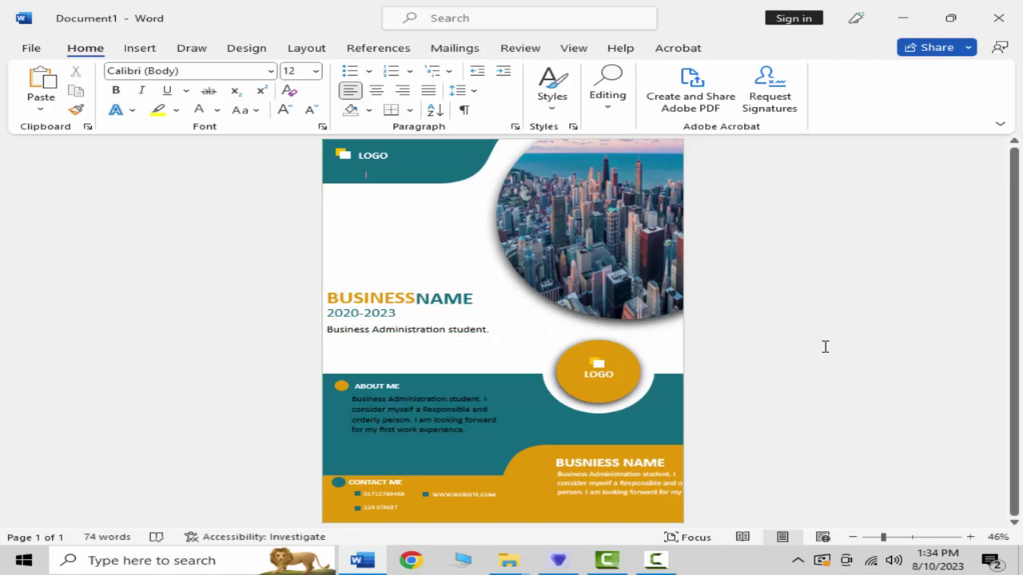